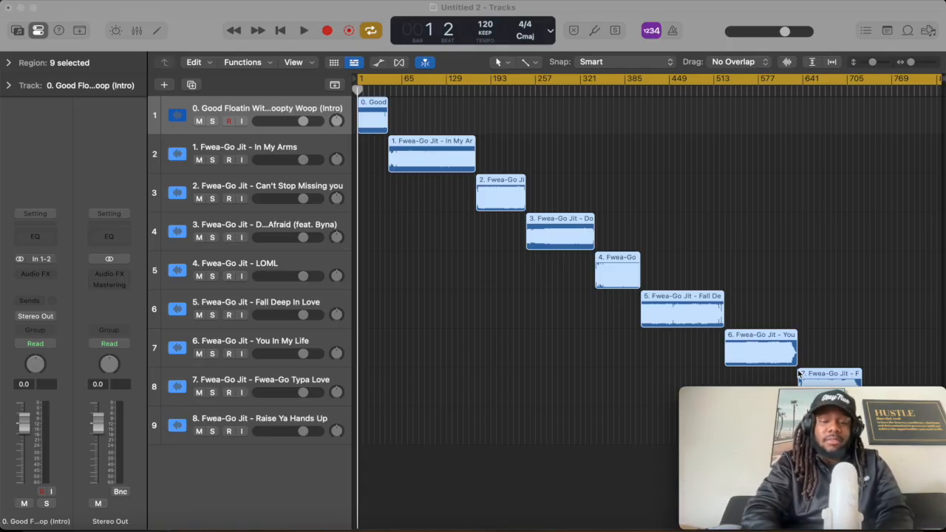
Step: Delete all nine song tracks and create one new Mic or Line audio track
{"action": "left_click", "coordinate": [585, 415]}
{"action": "left_click", "coordinate": [242, 414]}
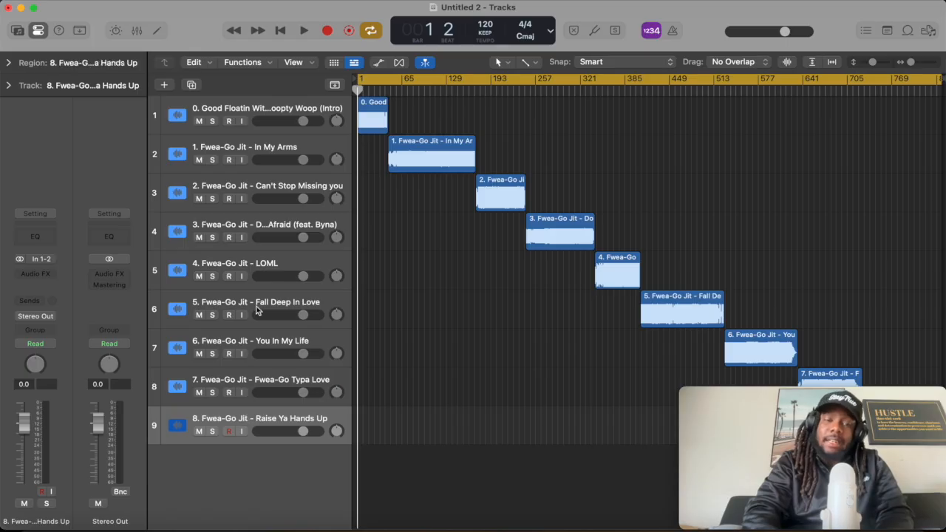
{"action": "left_click", "coordinate": [241, 103]}
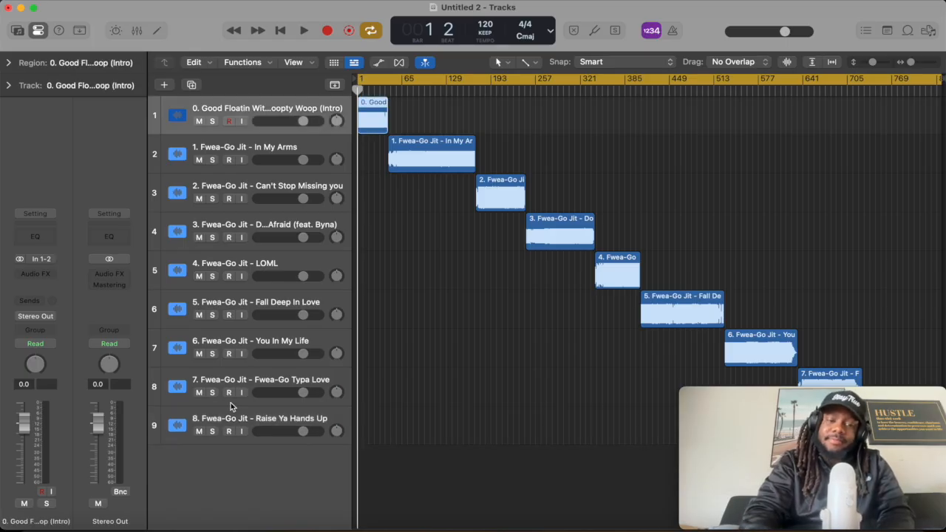
{"action": "left_click", "coordinate": [219, 419], "text": "shift"}
{"action": "key", "text": "Delete"}
{"action": "key", "text": "Delete"}
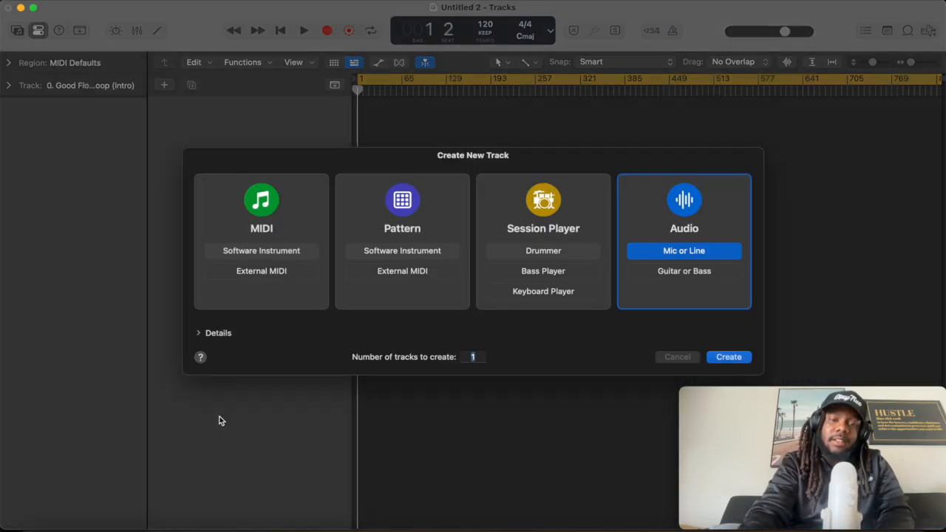
{"action": "key", "text": "Return"}
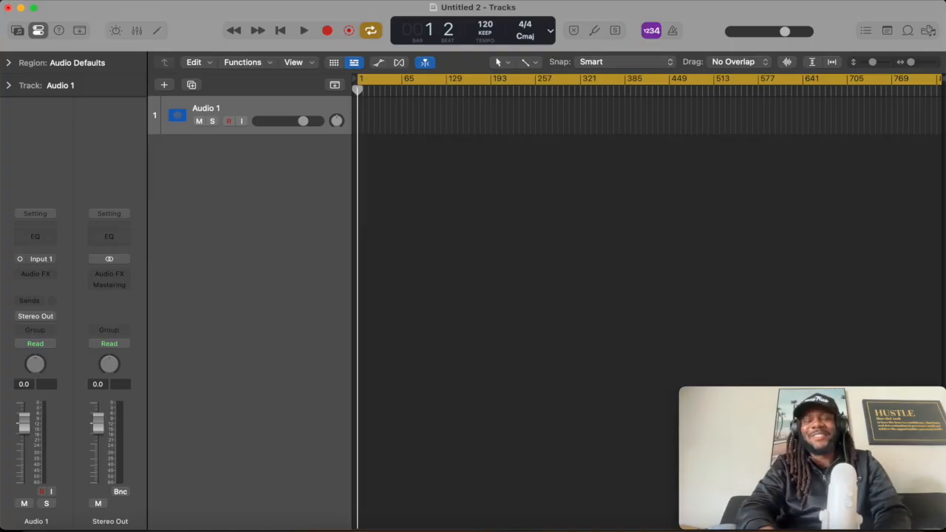
Step: Switch to Finder and sort the files in the album folder by kind
{"action": "left_click", "coordinate": [32, 528]}
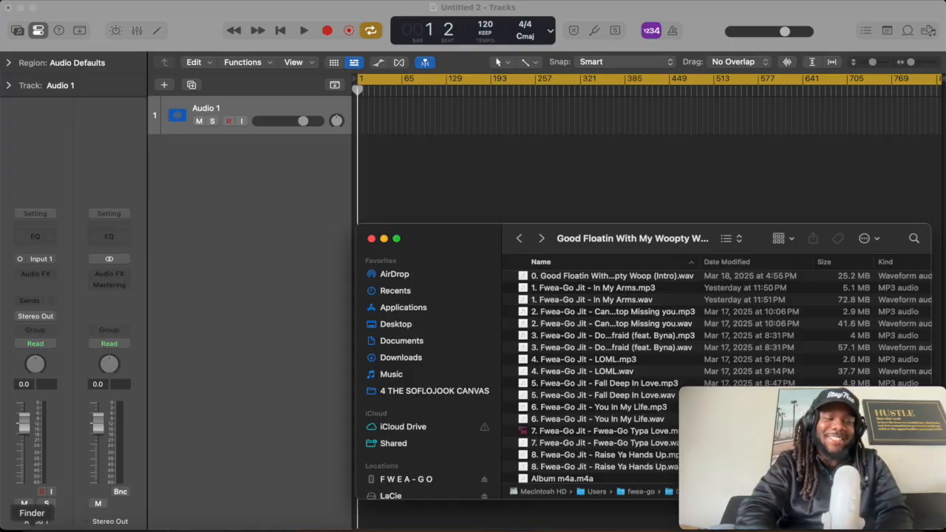
{"action": "left_click", "coordinate": [466, 202]}
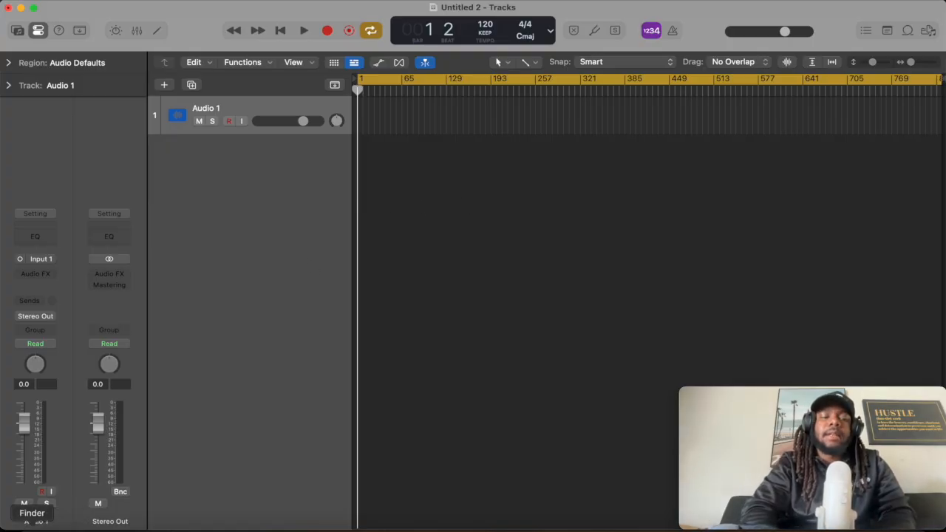
{"action": "left_click", "coordinate": [31, 526]}
{"action": "scroll", "coordinate": [558, 347], "scroll_direction": "down", "scroll_amount": 3}
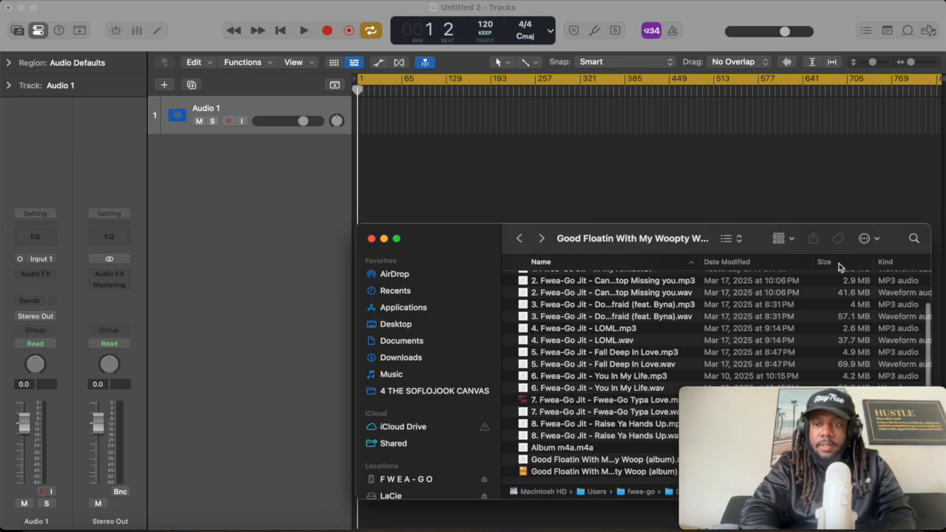
{"action": "left_click", "coordinate": [894, 267]}
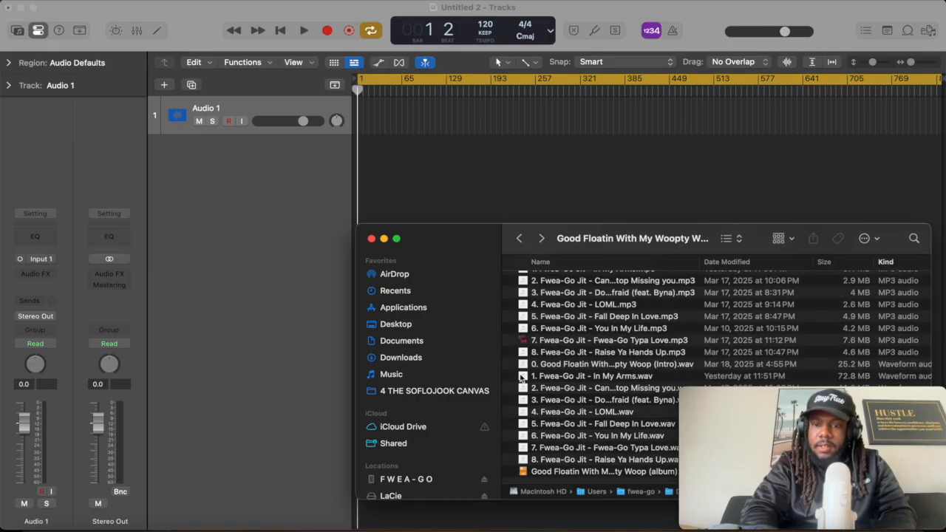
Step: Import the nine numbered WAV songs, 0 through 8, from the start of the timeline with the option to use existing tracks
{"action": "left_click_drag", "start_coordinate": [508, 365], "coordinate": [515, 461]}
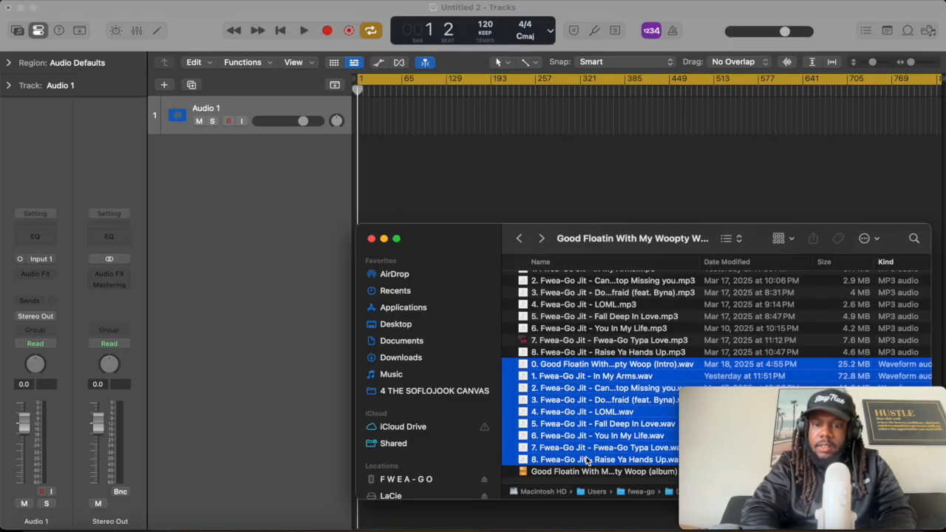
{"action": "left_click_drag", "start_coordinate": [587, 437], "coordinate": [358, 194]}
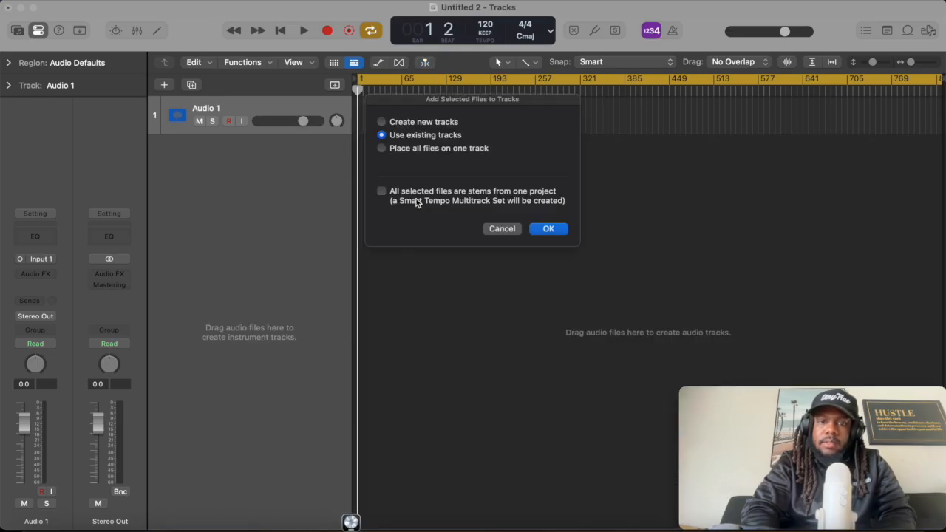
{"action": "left_click", "coordinate": [547, 229]}
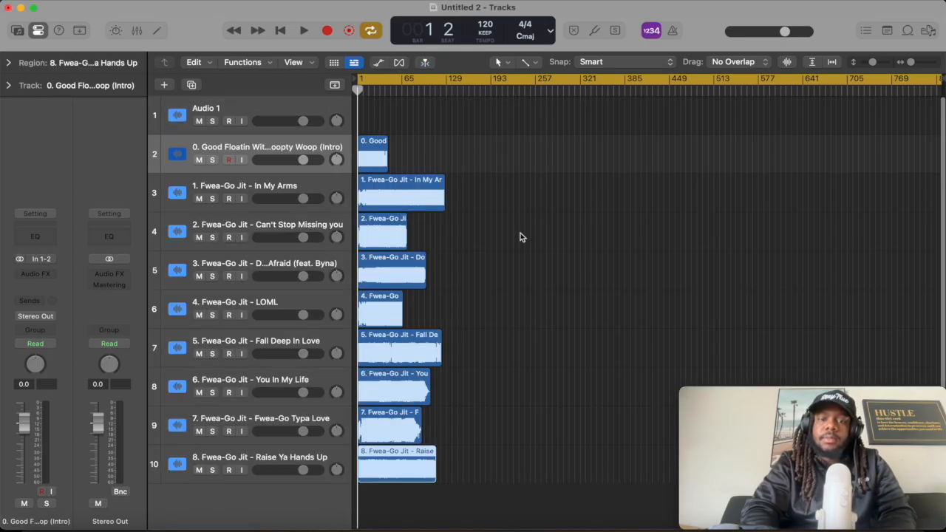
Step: Turn off cycle mode for the project
{"action": "scroll", "coordinate": [509, 271], "scroll_direction": "up", "scroll_amount": 5}
{"action": "scroll", "coordinate": [510, 272], "scroll_direction": "left", "scroll_amount": 5}
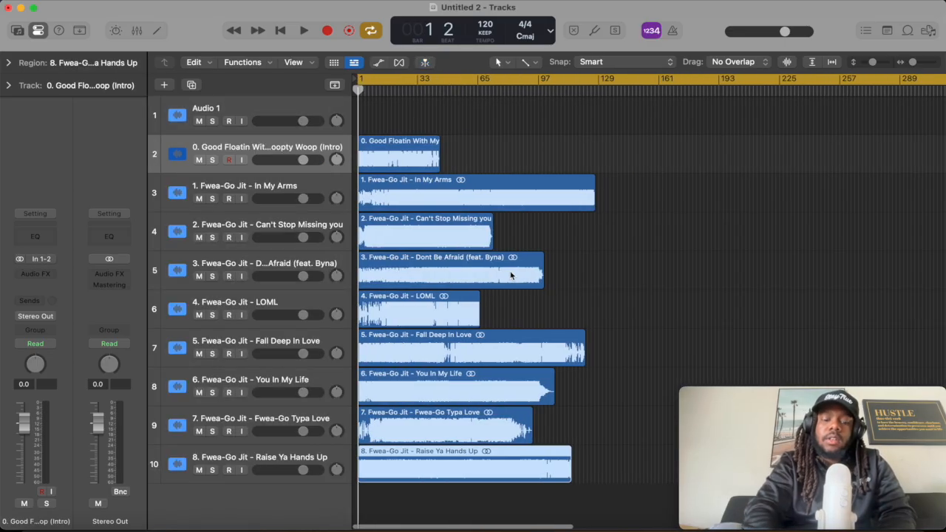
{"action": "key", "text": "c"}
{"action": "scroll", "coordinate": [526, 294], "scroll_direction": "up", "scroll_amount": 5}
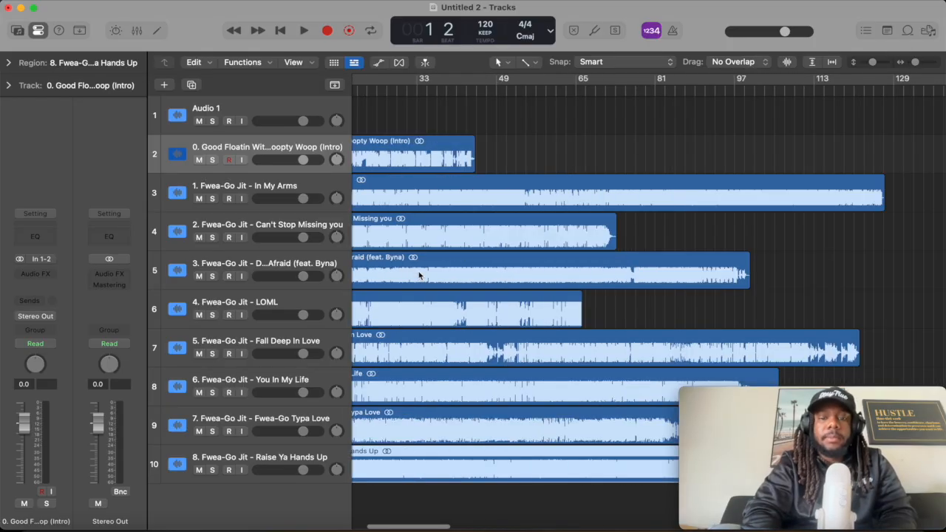
{"action": "scroll", "coordinate": [418, 275], "scroll_direction": "down", "scroll_amount": 2}
{"action": "scroll", "coordinate": [420, 185], "scroll_direction": "up", "scroll_amount": 2}
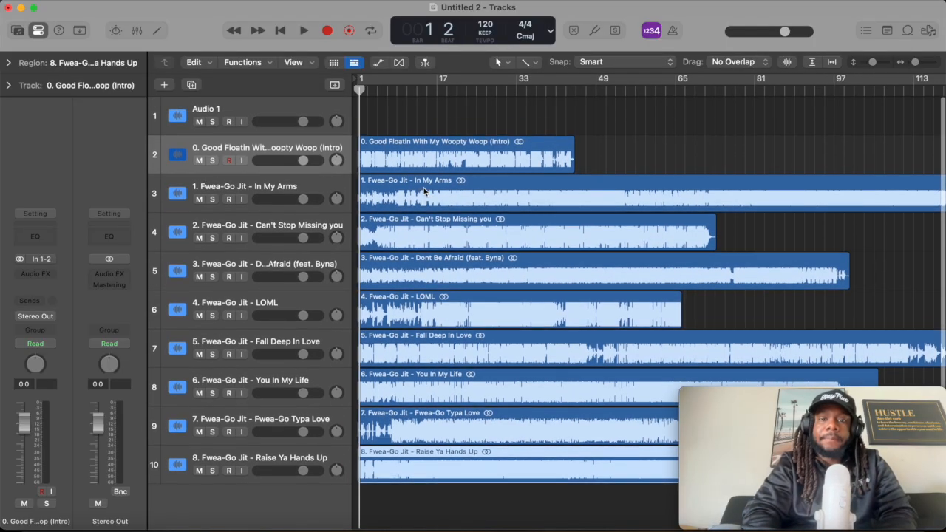
Step: Move the regions of songs 1 through 8 together so they start exactly where the Intro region ends
{"action": "left_click_drag", "start_coordinate": [426, 498], "coordinate": [594, 199]}
{"action": "scroll", "coordinate": [594, 199], "scroll_direction": "up", "scroll_amount": 5}
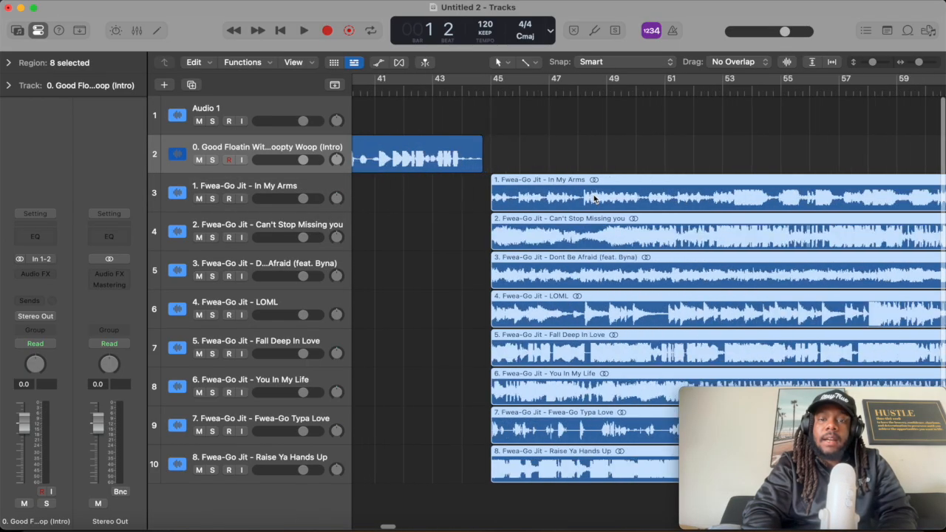
{"action": "left_click", "coordinate": [483, 93]}
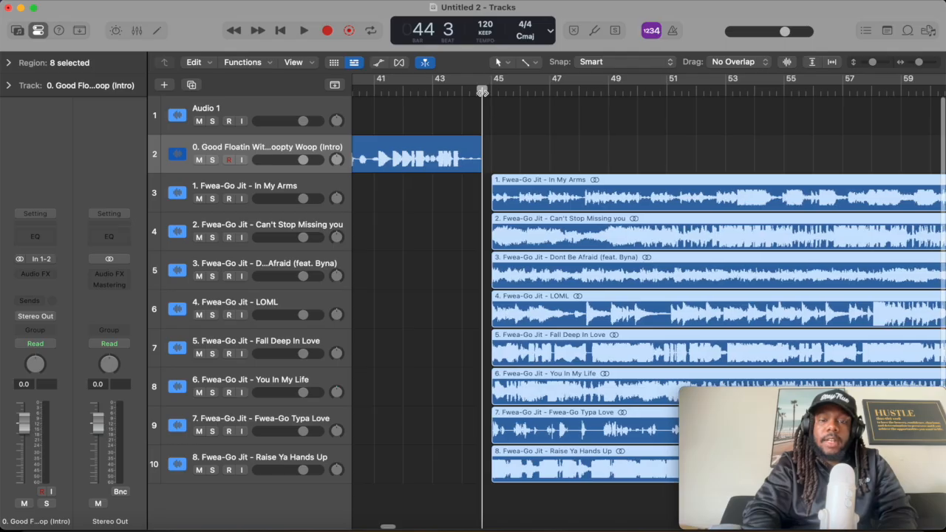
{"action": "scroll", "coordinate": [484, 95], "scroll_direction": "up", "scroll_amount": 5}
{"action": "left_click_drag", "start_coordinate": [490, 87], "coordinate": [491, 90]}
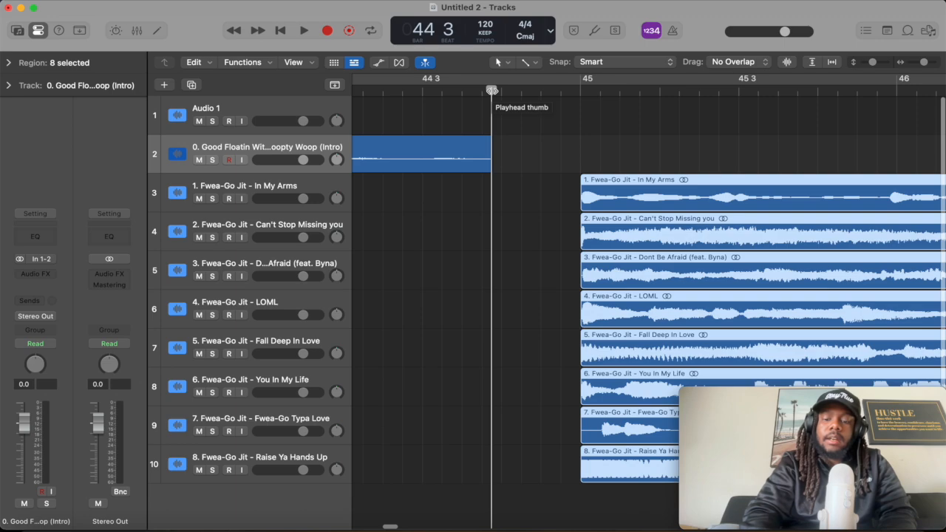
{"action": "key", "text": "semicolon"}
{"action": "scroll", "coordinate": [482, 223], "scroll_direction": "down", "scroll_amount": 5}
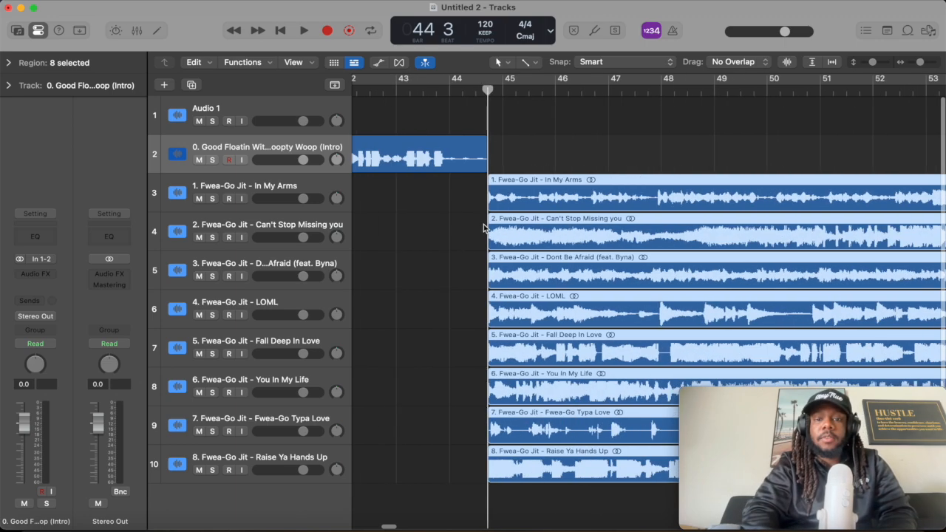
Step: Move the regions of songs 2 through 8 together so they start exactly at the end of the In My Arms region
{"action": "left_click_drag", "start_coordinate": [450, 233], "coordinate": [641, 488]}
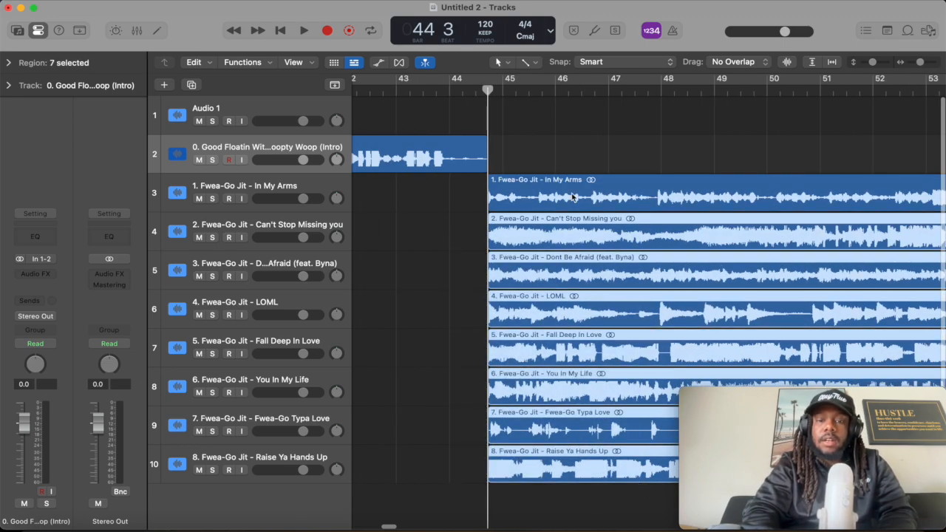
{"action": "scroll", "coordinate": [571, 197], "scroll_direction": "right", "scroll_amount": 20}
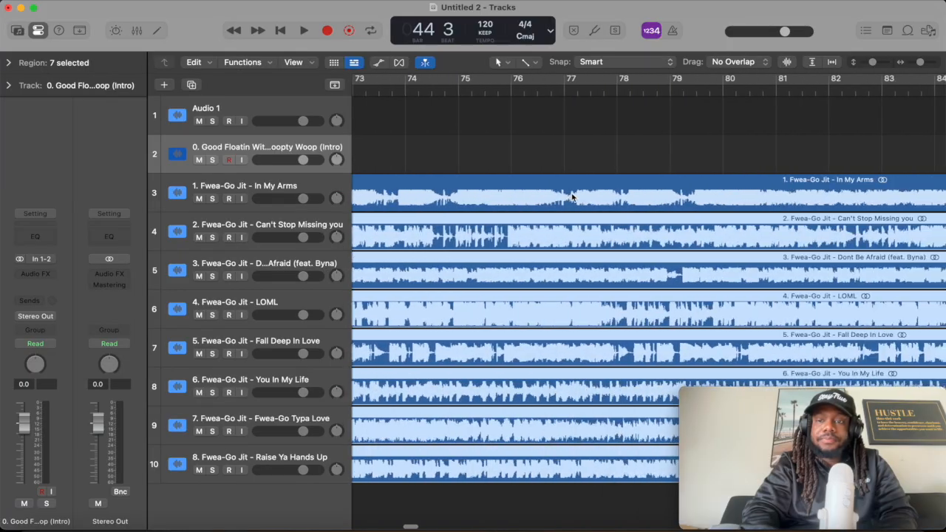
{"action": "scroll", "coordinate": [571, 197], "scroll_direction": "right", "scroll_amount": 20}
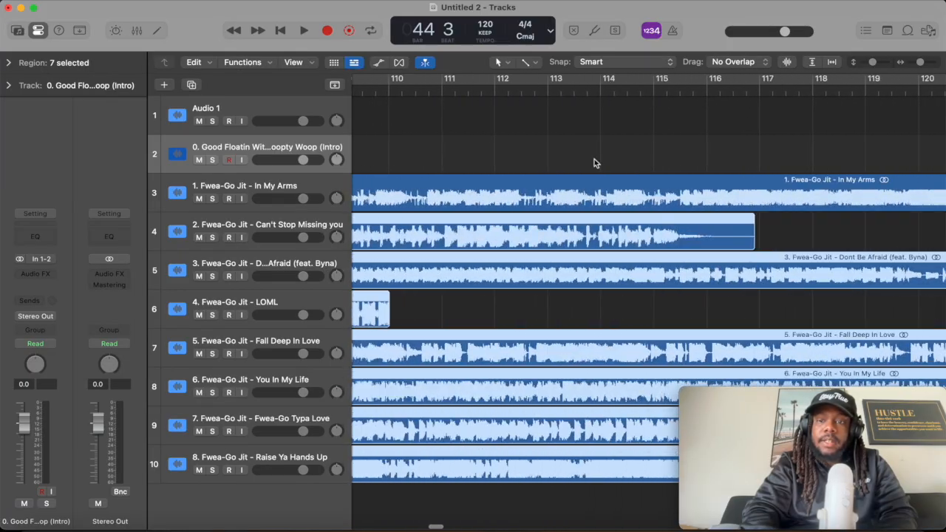
{"action": "scroll", "coordinate": [882, 113], "scroll_direction": "right", "scroll_amount": 15}
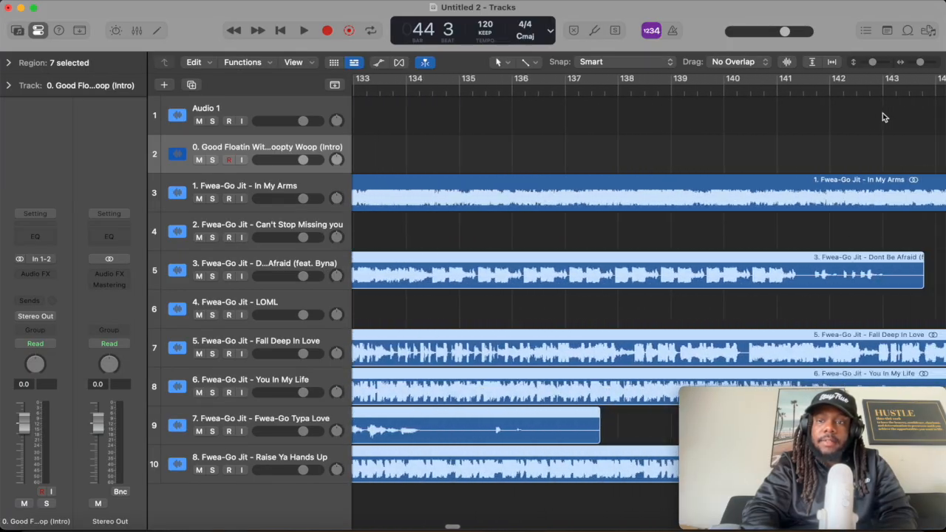
{"action": "scroll", "coordinate": [882, 113], "scroll_direction": "right", "scroll_amount": 20}
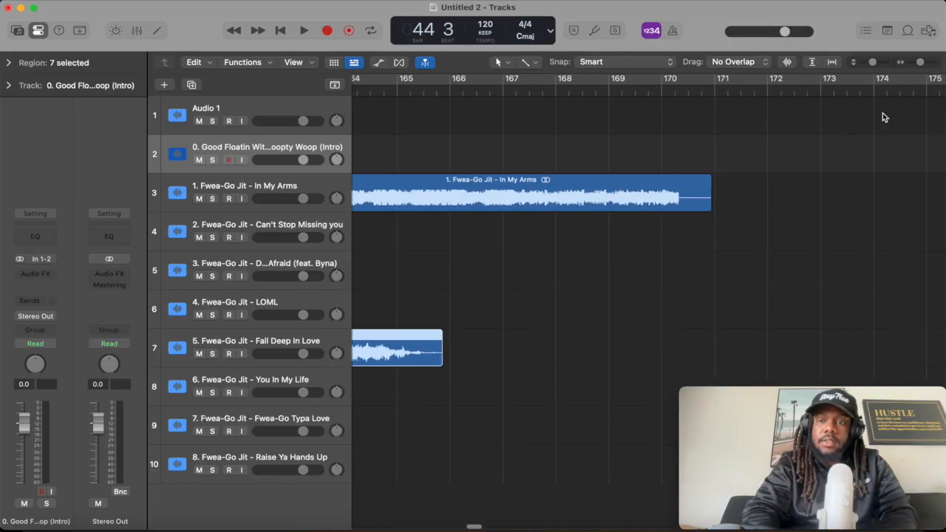
{"action": "left_click", "coordinate": [707, 92]}
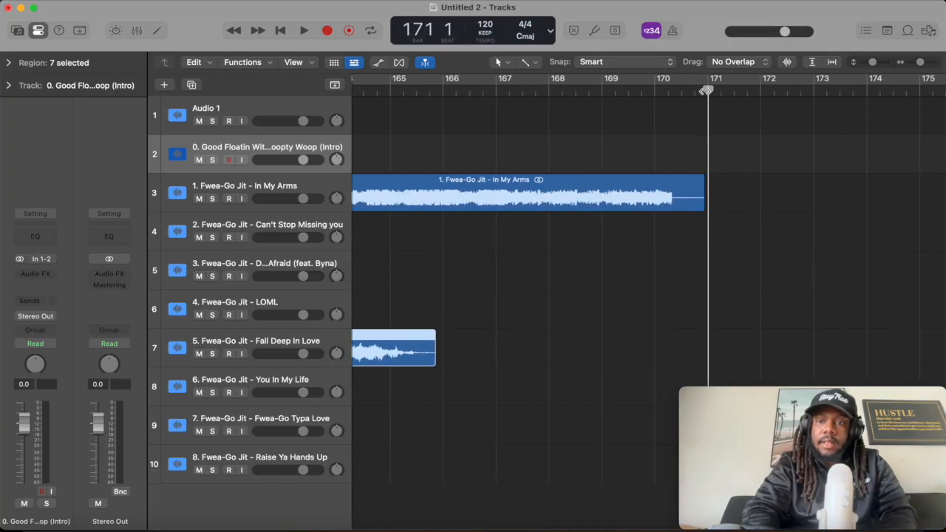
{"action": "key", "text": "super+Right"}
{"action": "key", "text": "super+Right"}
{"action": "key", "text": "super+Right"}
{"action": "key", "text": "super+Right"}
{"action": "left_click", "coordinate": [667, 94]}
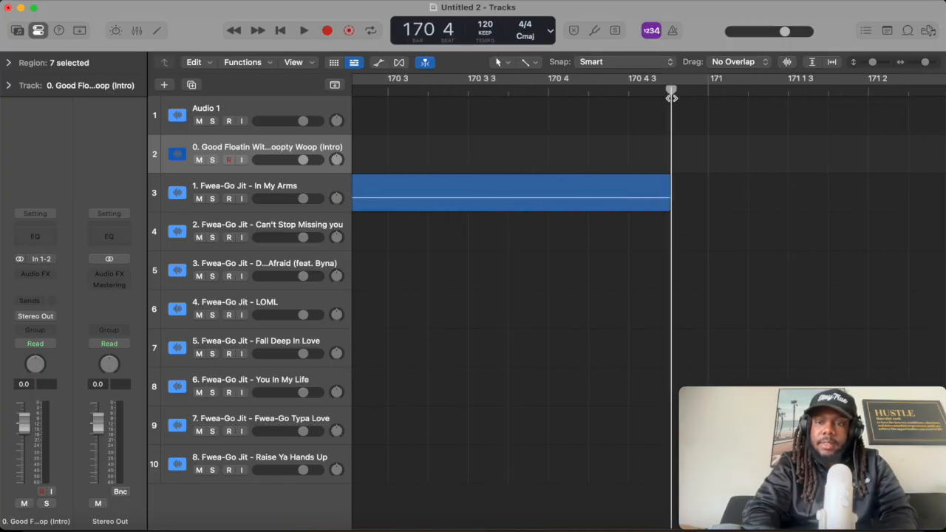
{"action": "left_click_drag", "start_coordinate": [672, 99], "coordinate": [670, 99]}
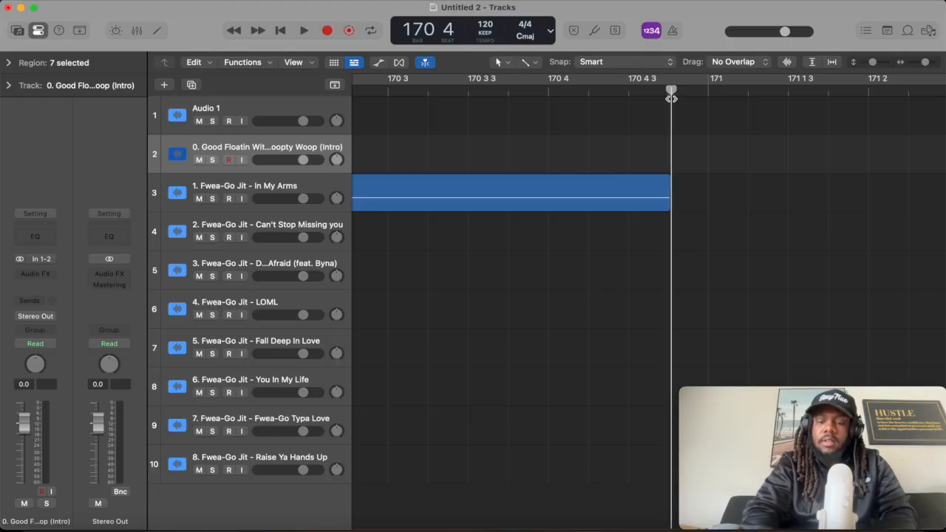
{"action": "key", "text": "semicolon"}
{"action": "scroll", "coordinate": [670, 235], "scroll_direction": "down", "scroll_amount": 10}
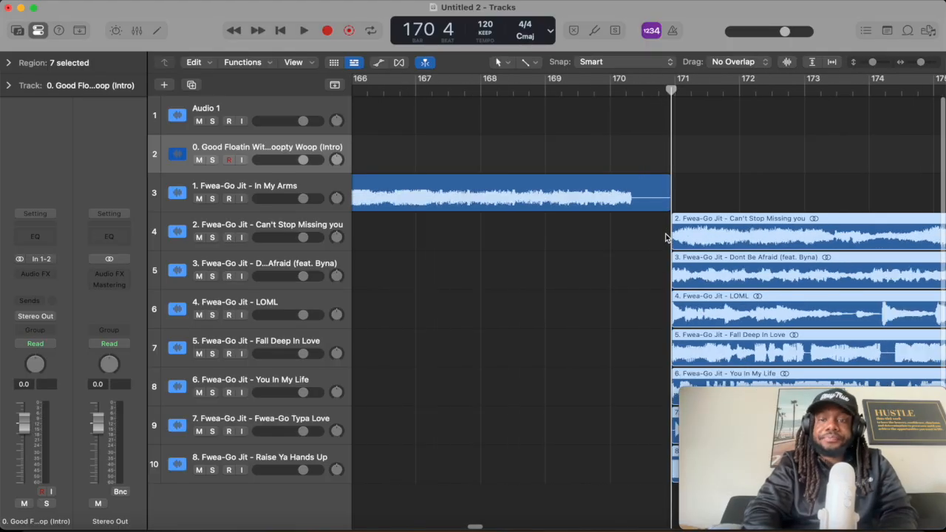
Step: Move the regions of songs 3 through 8 together so they start exactly at the end of the Can't Stop Missing you region
{"action": "scroll", "coordinate": [627, 286], "scroll_direction": "down", "scroll_amount": 6}
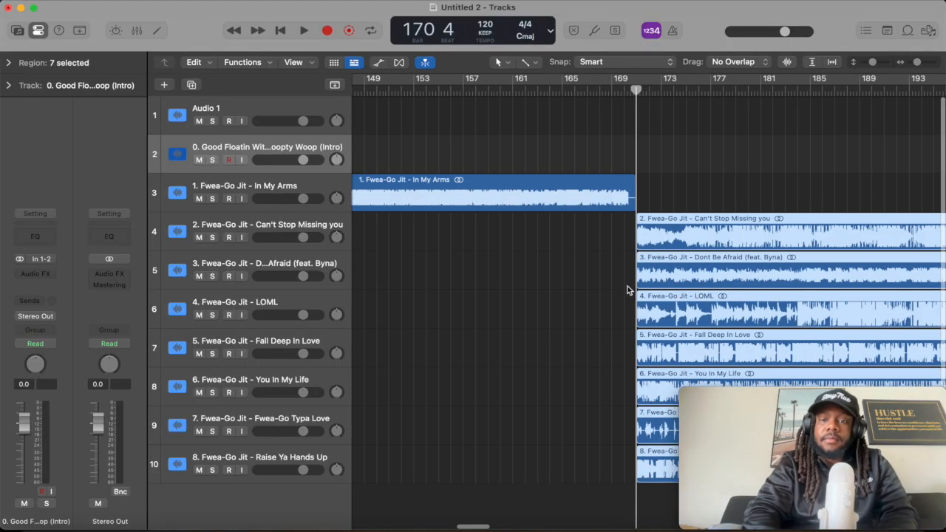
{"action": "left_click", "coordinate": [264, 269]}
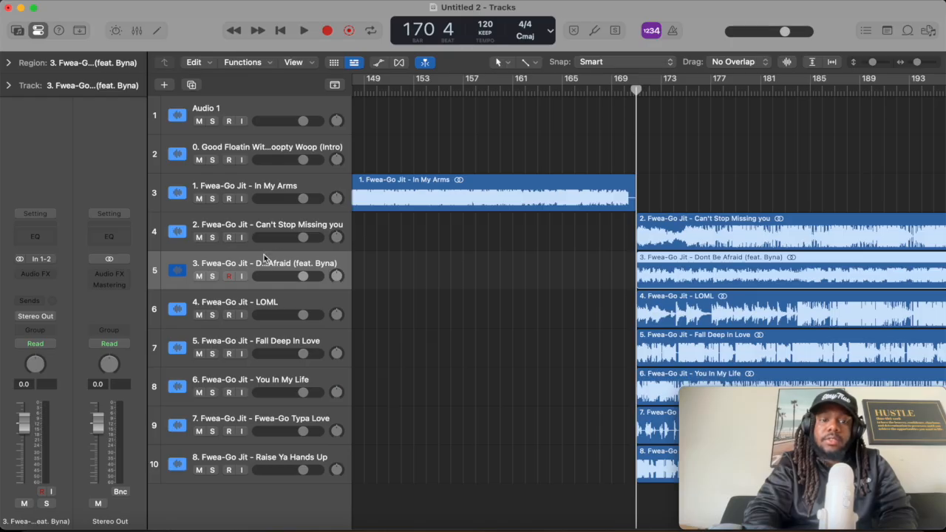
{"action": "left_click", "coordinate": [230, 456], "text": "shift"}
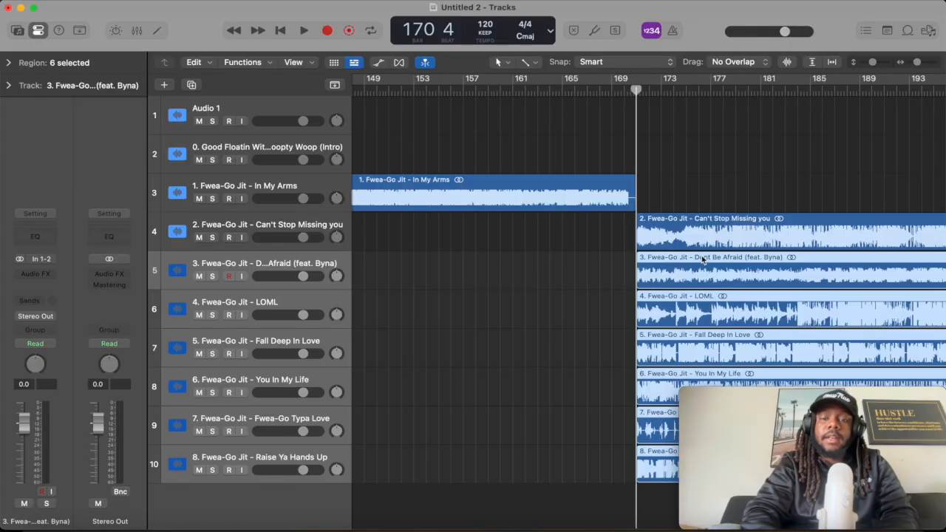
{"action": "scroll", "coordinate": [703, 258], "scroll_direction": "right", "scroll_amount": 10}
{"action": "scroll", "coordinate": [535, 264], "scroll_direction": "right", "scroll_amount": 10}
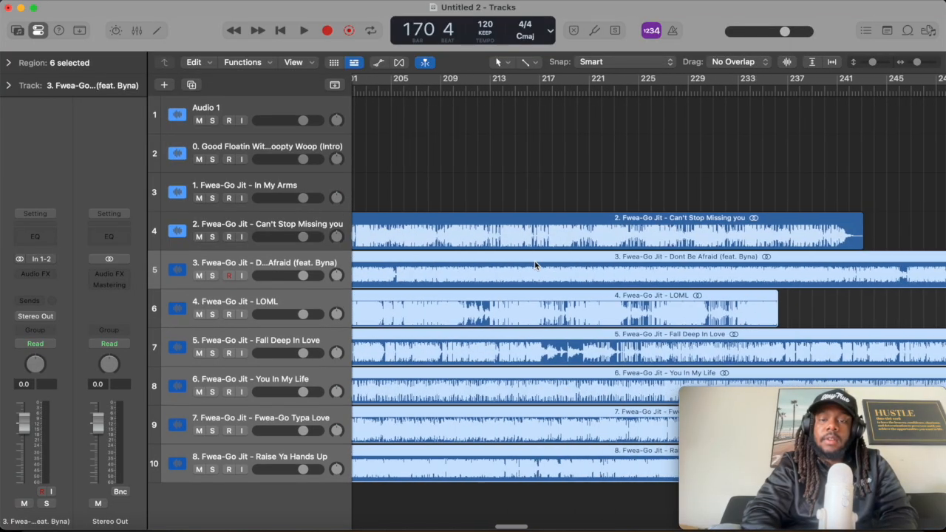
{"action": "left_click", "coordinate": [843, 90]}
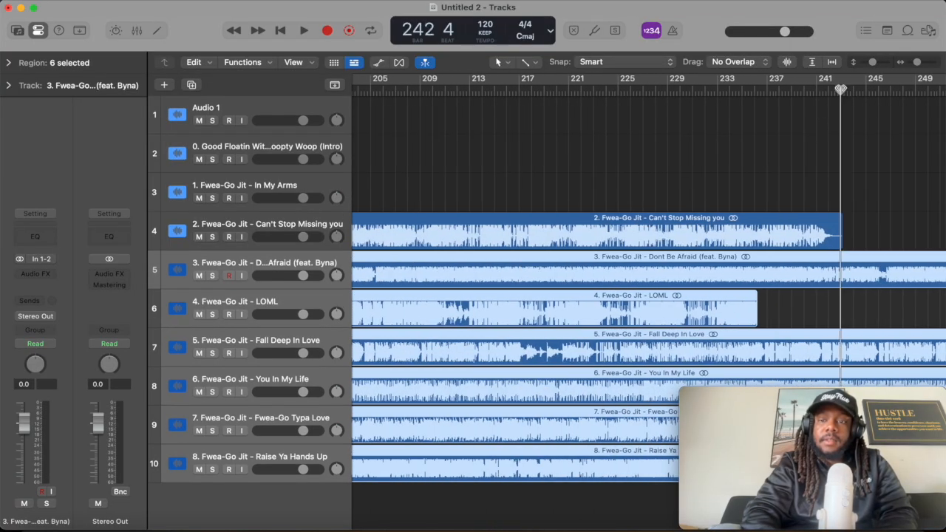
{"action": "scroll", "coordinate": [843, 90], "scroll_direction": "up", "scroll_amount": 10}
{"action": "left_click", "coordinate": [842, 88]}
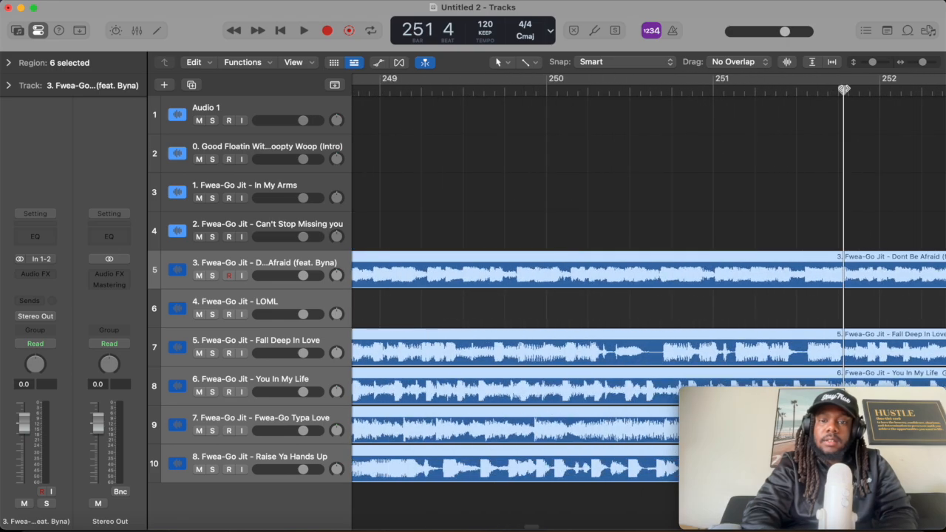
{"action": "scroll", "coordinate": [654, 124], "scroll_direction": "left", "scroll_amount": 7}
{"action": "scroll", "coordinate": [528, 124], "scroll_direction": "left", "scroll_amount": 10}
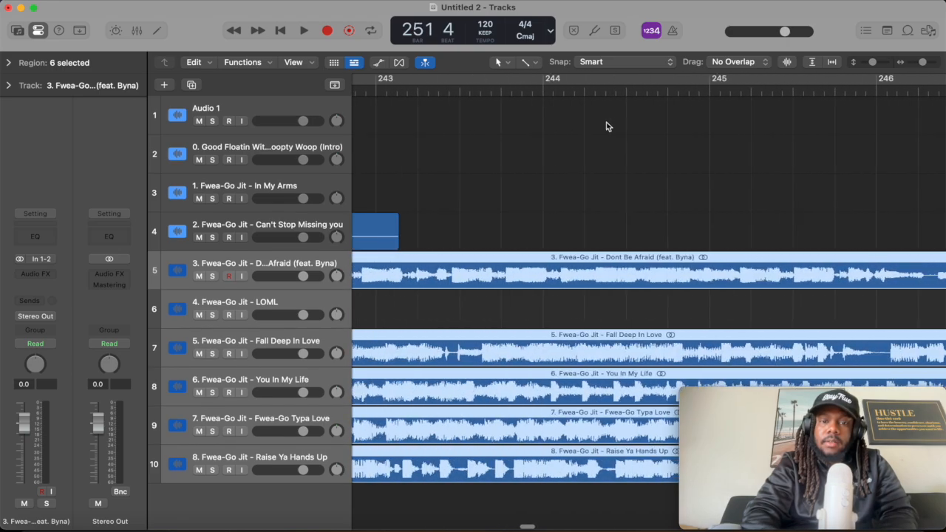
{"action": "left_click", "coordinate": [506, 91]}
{"action": "left_click_drag", "start_coordinate": [505, 92], "coordinate": [514, 94]}
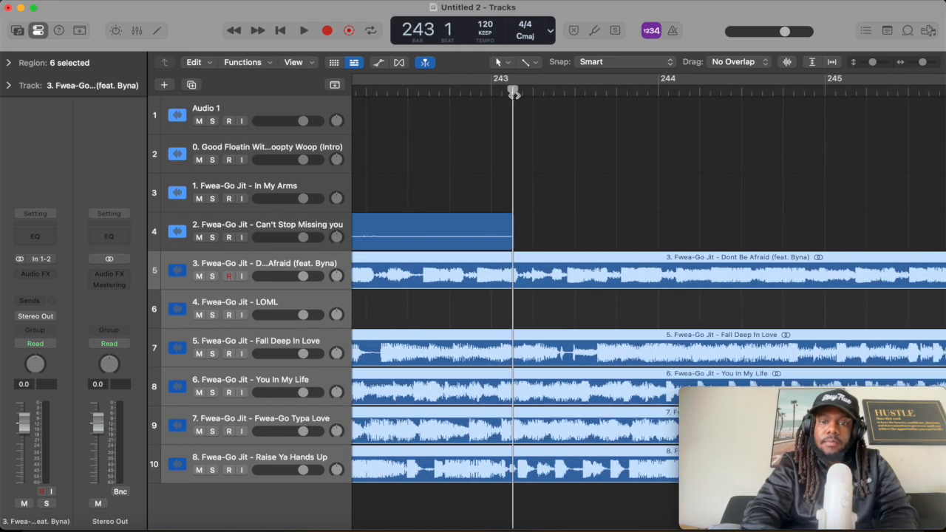
{"action": "key", "text": "semicolon"}
Step: Move the regions of songs 4 through 8 together so they start exactly at the end of the Dont Be Afraid region
{"action": "scroll", "coordinate": [351, 463], "scroll_direction": "down", "scroll_amount": 8}
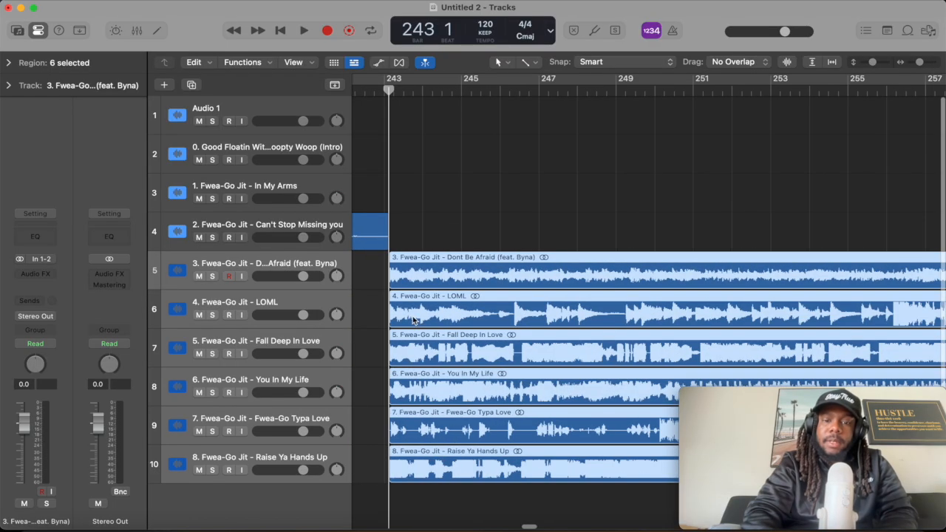
{"action": "left_click", "coordinate": [367, 320]}
{"action": "left_click_drag", "start_coordinate": [365, 321], "coordinate": [576, 477]}
{"action": "scroll", "coordinate": [563, 333], "scroll_direction": "right", "scroll_amount": 10}
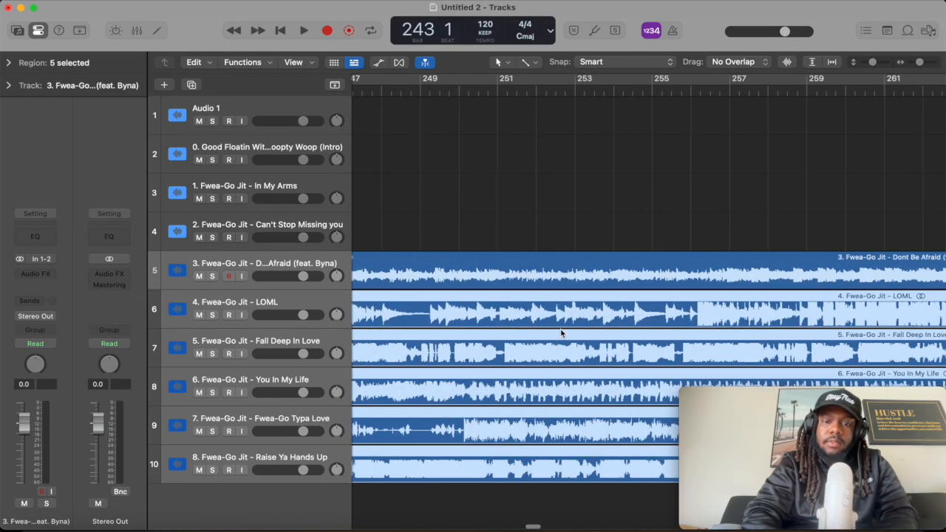
{"action": "scroll", "coordinate": [868, 196], "scroll_direction": "right", "scroll_amount": 20}
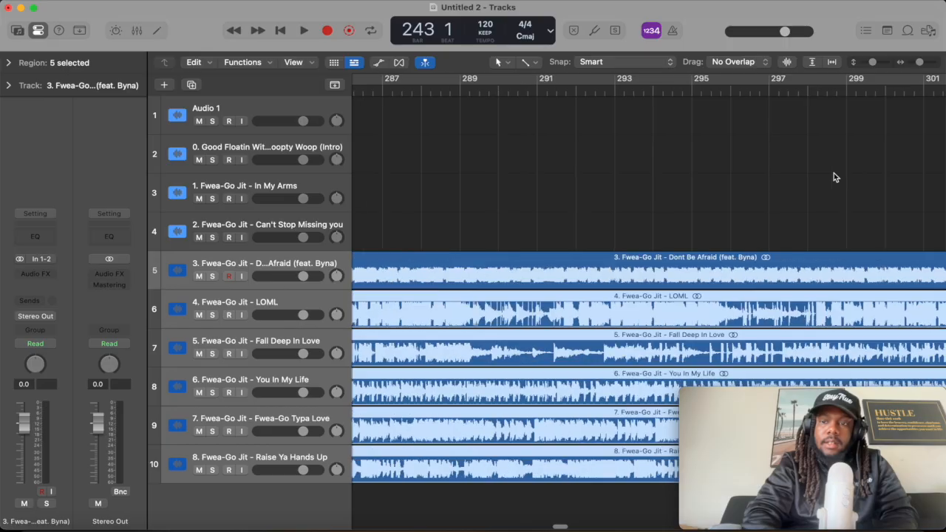
{"action": "scroll", "coordinate": [625, 130], "scroll_direction": "right", "scroll_amount": 19}
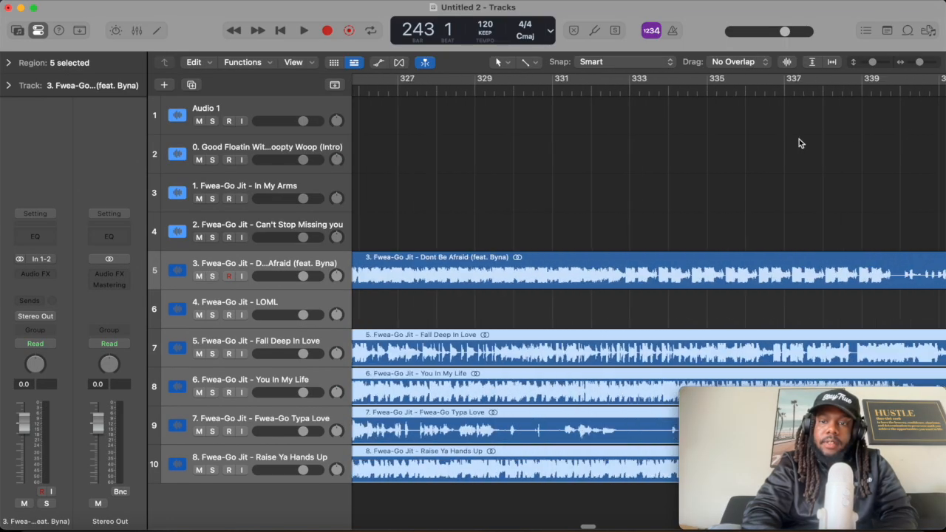
{"action": "left_click", "coordinate": [658, 94]}
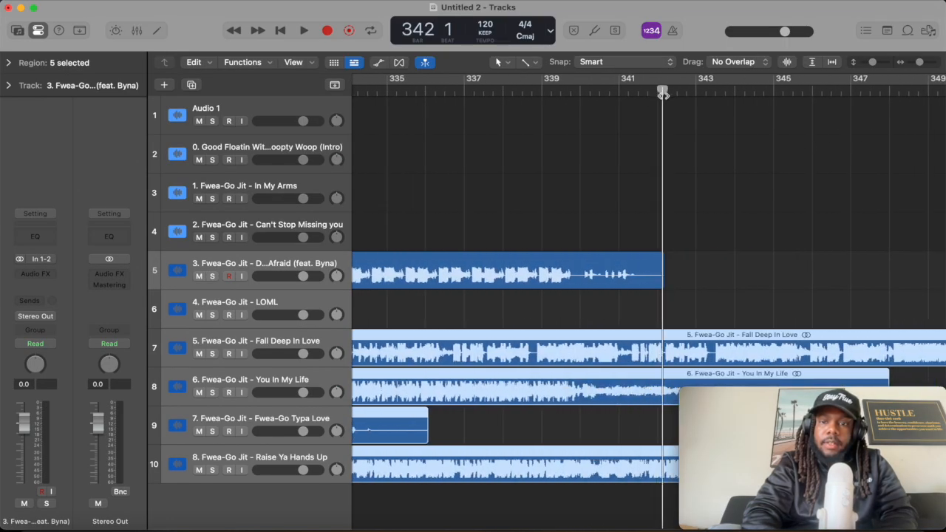
{"action": "key", "text": "semicolon"}
Step: Move the regions of songs 5 through 8 together so they start right after the end of the LOML region
{"action": "scroll", "coordinate": [610, 325], "scroll_direction": "down", "scroll_amount": 10}
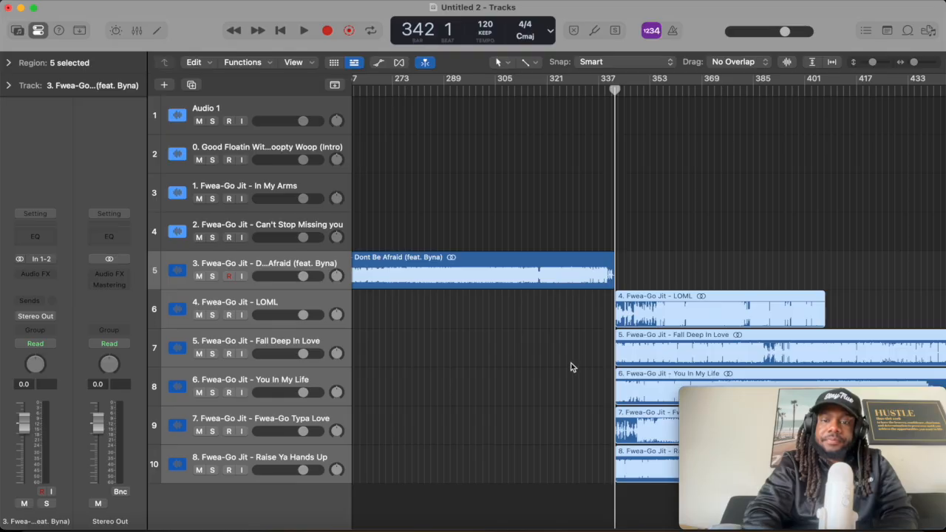
{"action": "left_click_drag", "start_coordinate": [591, 353], "coordinate": [680, 447]}
{"action": "left_click", "coordinate": [821, 90]}
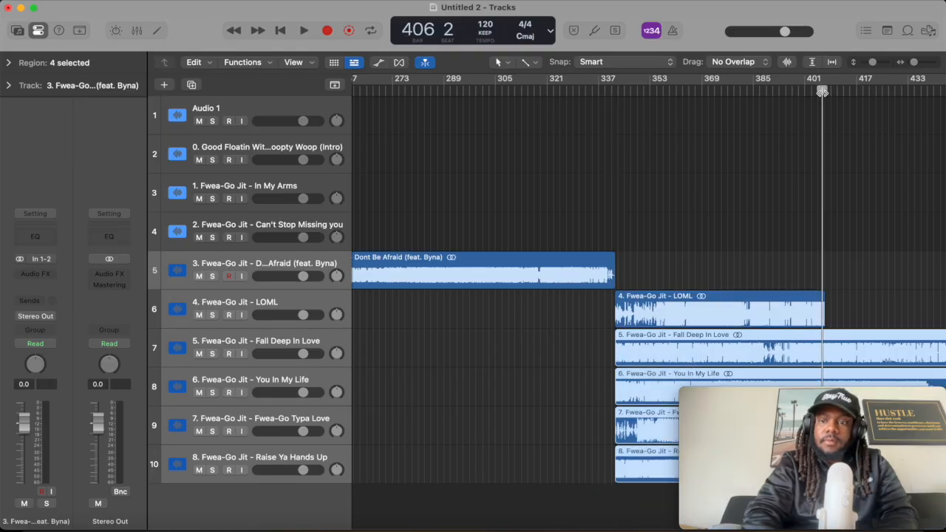
{"action": "scroll", "coordinate": [822, 91], "scroll_direction": "up", "scroll_amount": 10}
{"action": "scroll", "coordinate": [822, 91], "scroll_direction": "right", "scroll_amount": 5}
{"action": "left_click_drag", "start_coordinate": [687, 92], "coordinate": [708, 91]}
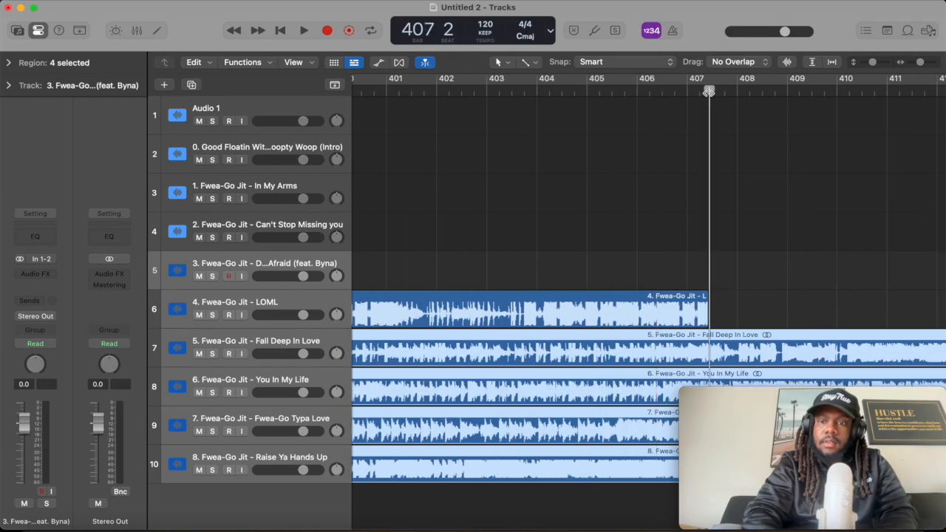
{"action": "key", "text": "semicolon"}
Step: Shift the regions of songs 6 through 8 slightly later and play the transition from LOML into Fall Deep In Love
{"action": "scroll", "coordinate": [692, 184], "scroll_direction": "up", "scroll_amount": 15}
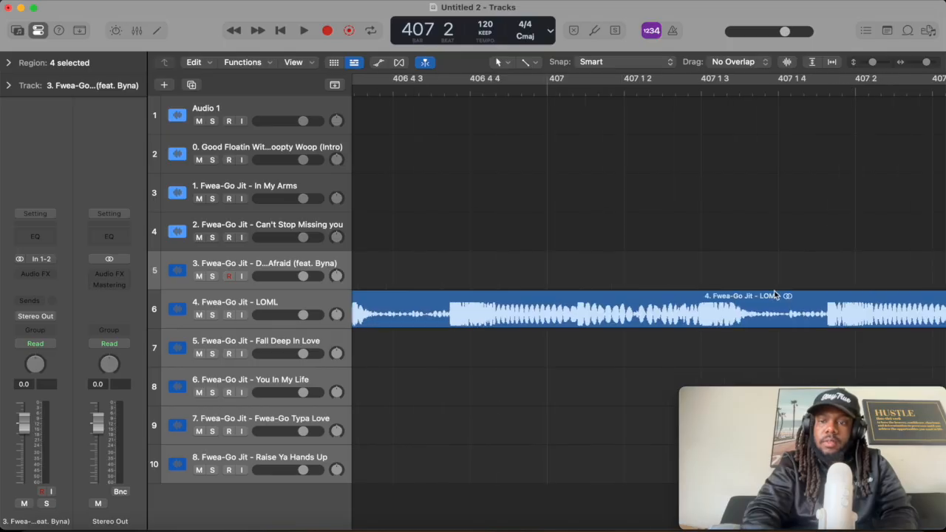
{"action": "scroll", "coordinate": [555, 346], "scroll_direction": "up", "scroll_amount": 4}
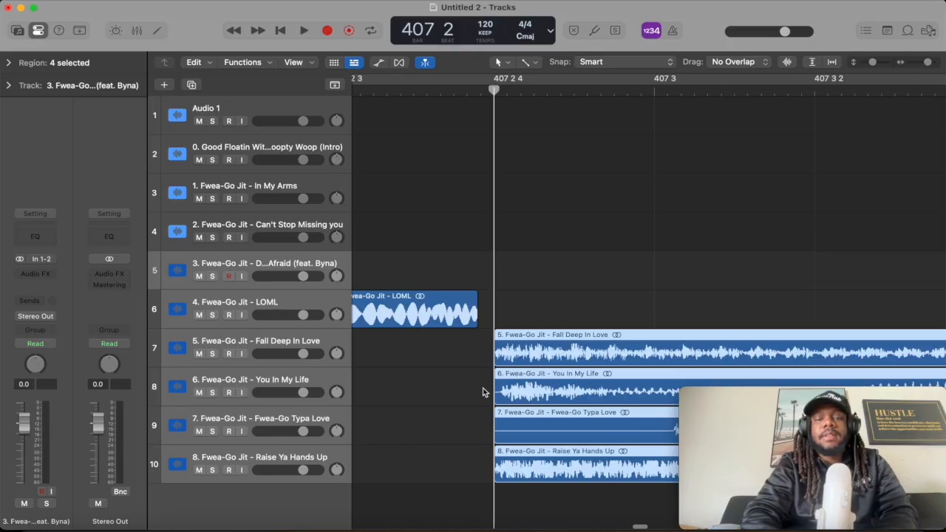
{"action": "left_click_drag", "start_coordinate": [480, 390], "coordinate": [536, 469]}
{"action": "left_click_drag", "start_coordinate": [523, 374], "coordinate": [709, 374]}
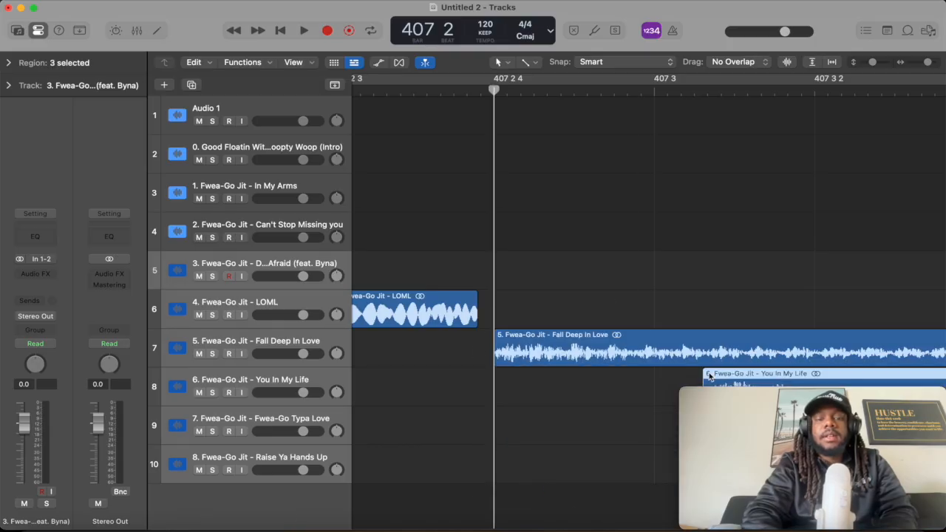
{"action": "scroll", "coordinate": [607, 294], "scroll_direction": "down", "scroll_amount": 5}
{"action": "scroll", "coordinate": [587, 229], "scroll_direction": "up", "scroll_amount": 8}
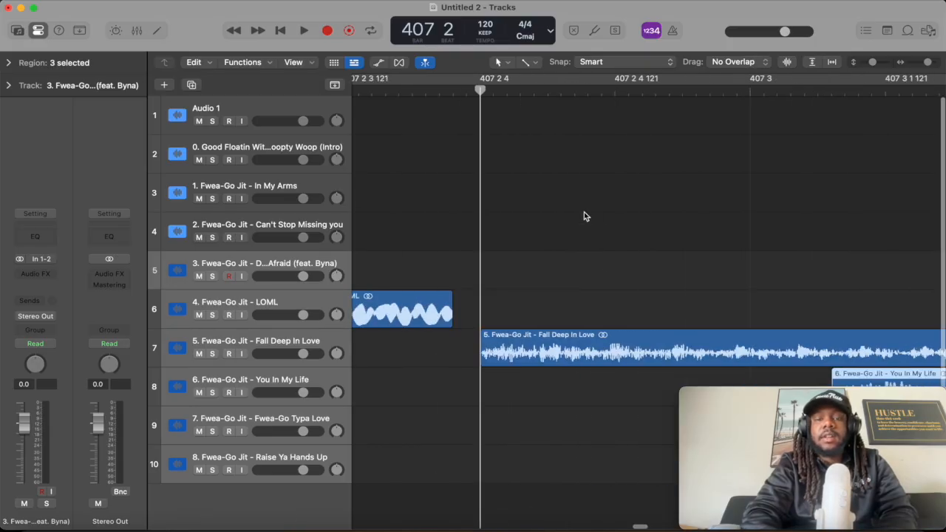
{"action": "left_click", "coordinate": [405, 91]}
{"action": "key", "text": "space"}
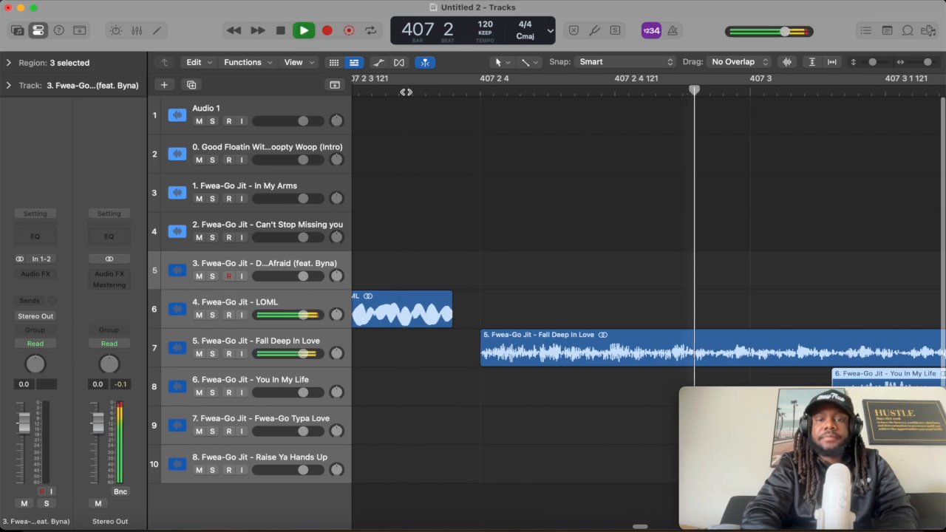
{"action": "key", "text": "space"}
Step: Move the regions of songs 6 through 8 together so they start exactly at the end of the Fall Deep In Love region
{"action": "scroll", "coordinate": [405, 91], "scroll_direction": "down", "scroll_amount": 10}
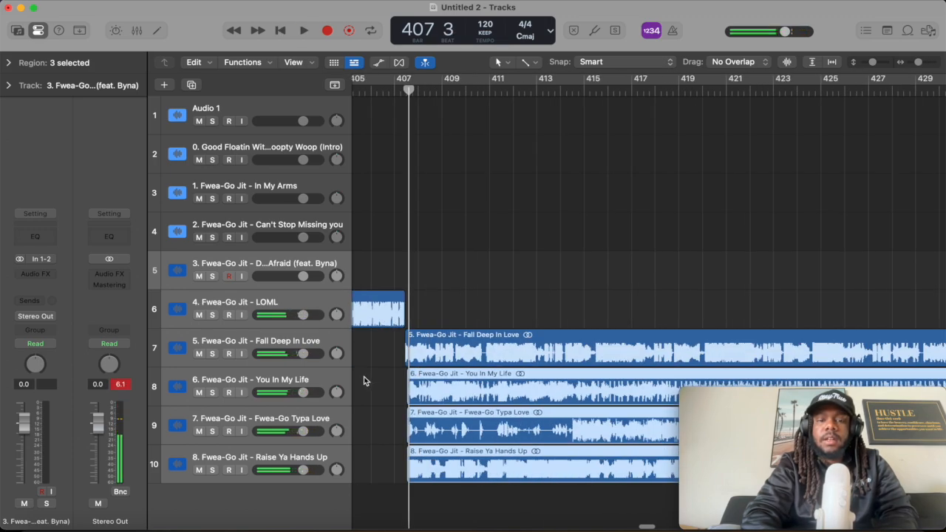
{"action": "left_click_drag", "start_coordinate": [363, 376], "coordinate": [458, 479]}
{"action": "scroll", "coordinate": [435, 416], "scroll_direction": "down", "scroll_amount": 10}
{"action": "left_click_drag", "start_coordinate": [595, 390], "coordinate": [596, 389]}
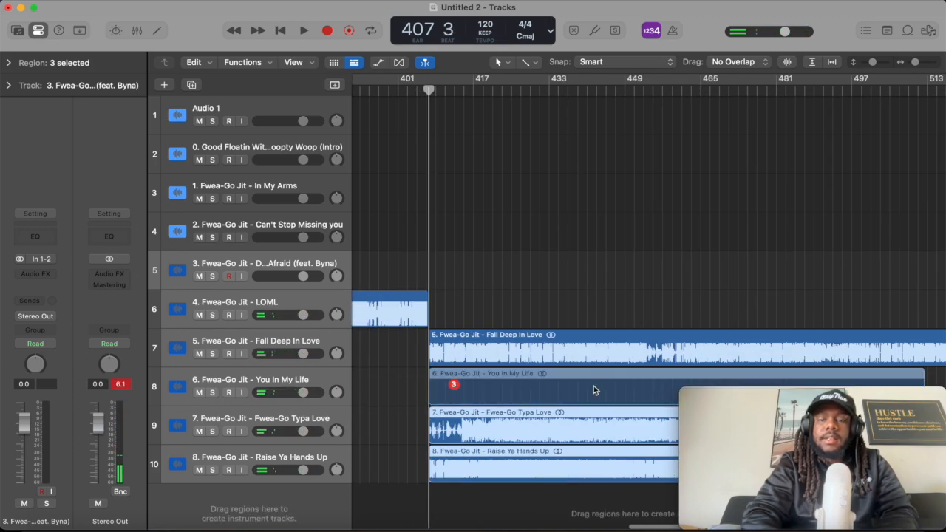
{"action": "scroll", "coordinate": [786, 279], "scroll_direction": "down", "scroll_amount": 10}
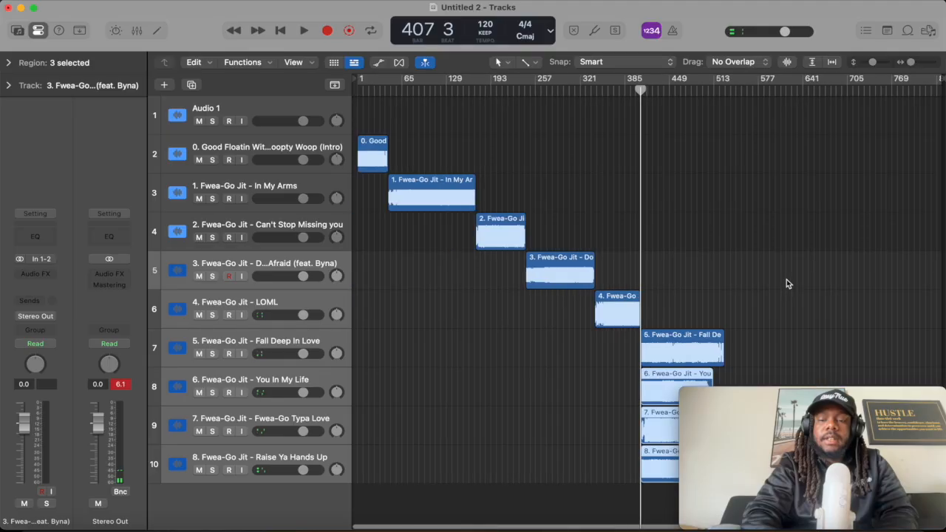
{"action": "left_click", "coordinate": [720, 90]}
{"action": "left_click", "coordinate": [724, 90]}
{"action": "scroll", "coordinate": [724, 91], "scroll_direction": "up", "scroll_amount": 10}
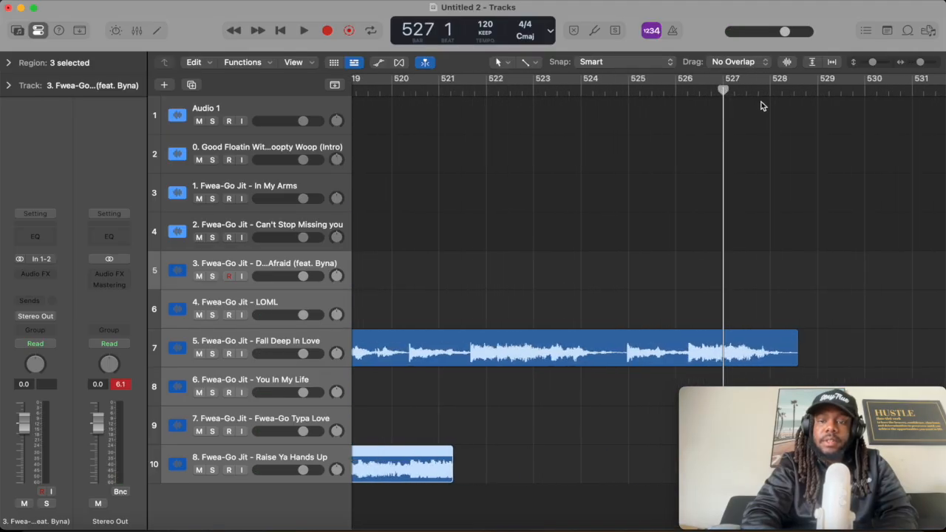
{"action": "left_click", "coordinate": [798, 92]}
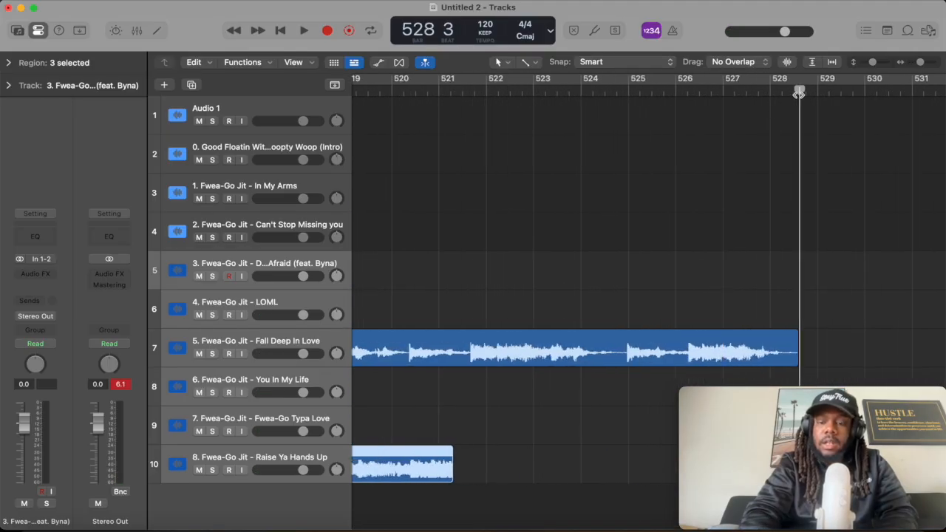
{"action": "scroll", "coordinate": [720, 238], "scroll_direction": "down", "scroll_amount": 5}
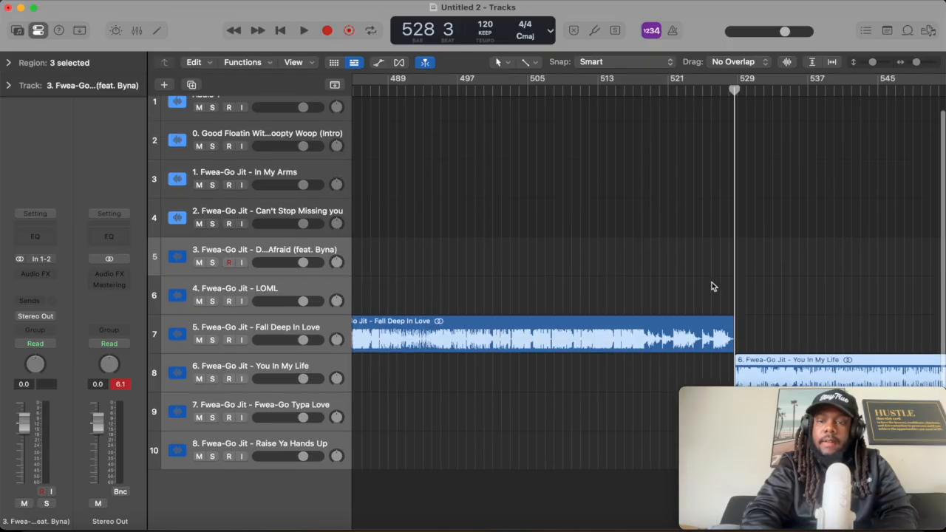
Step: Move the regions of songs 7 and 8 together so they start exactly at the end of the You In My Life region
{"action": "left_click_drag", "start_coordinate": [761, 393], "coordinate": [755, 94]}
{"action": "left_click_drag", "start_coordinate": [713, 415], "coordinate": [829, 505]}
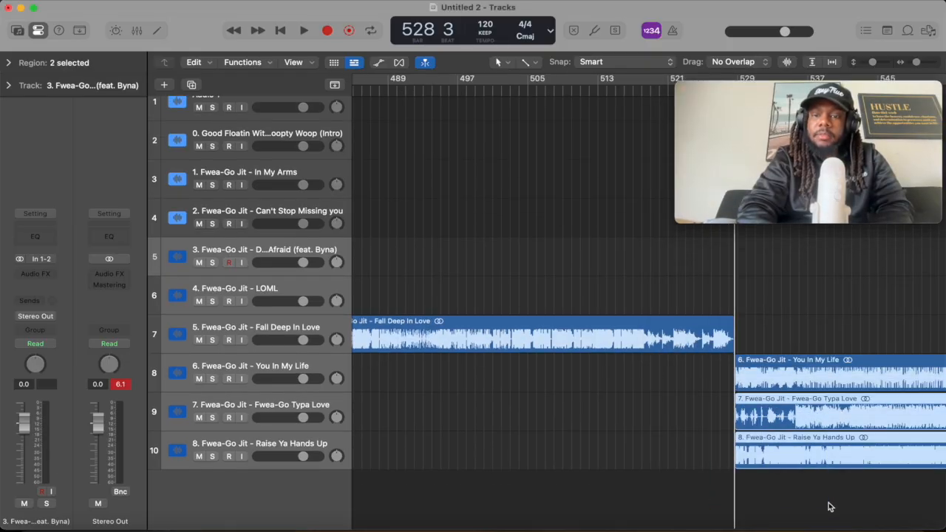
{"action": "scroll", "coordinate": [833, 377], "scroll_direction": "down", "scroll_amount": 10}
{"action": "scroll", "coordinate": [811, 304], "scroll_direction": "up", "scroll_amount": 8}
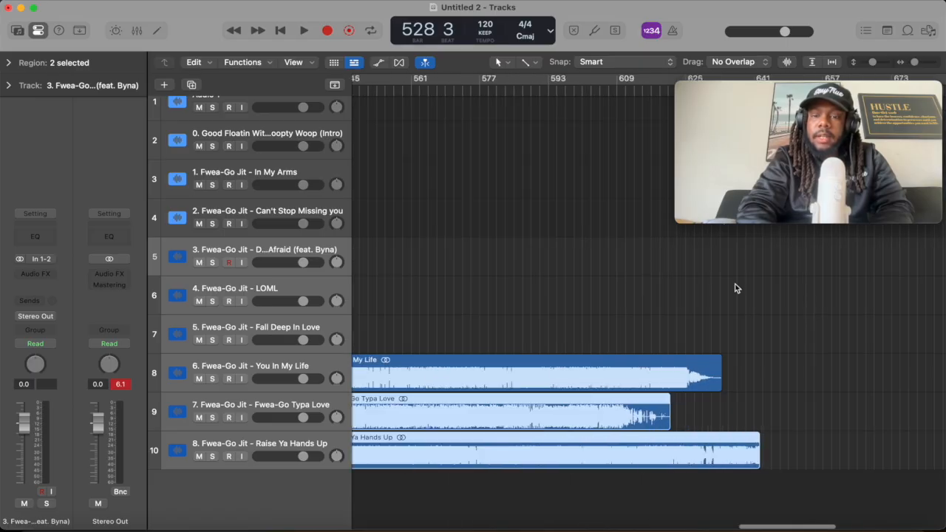
{"action": "left_click_drag", "start_coordinate": [743, 95], "coordinate": [745, 126]}
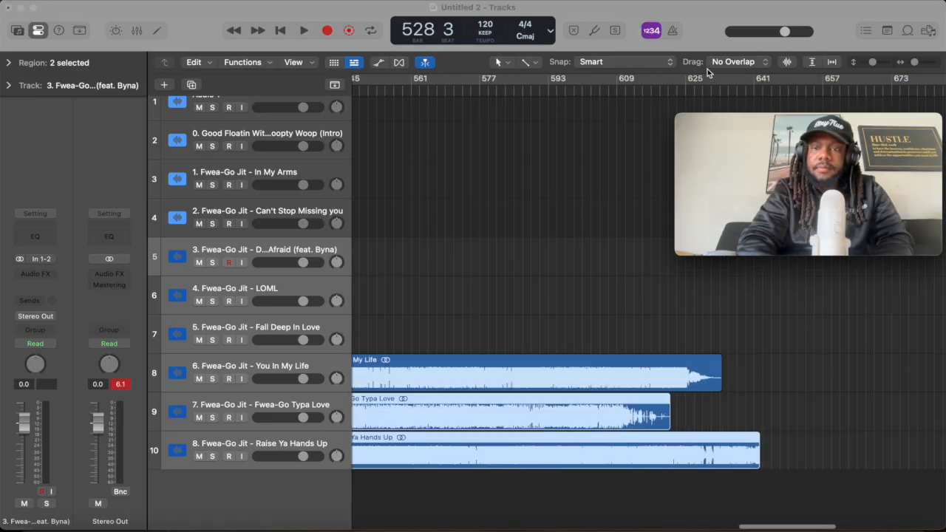
{"action": "left_click", "coordinate": [719, 87]}
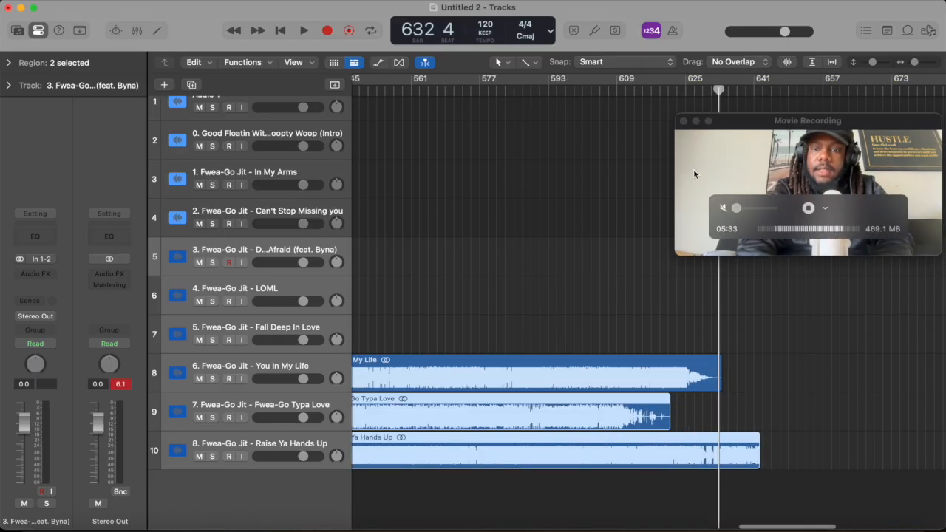
{"action": "scroll", "coordinate": [580, 249], "scroll_direction": "up", "scroll_amount": 10}
{"action": "scroll", "coordinate": [581, 249], "scroll_direction": "down", "scroll_amount": 5}
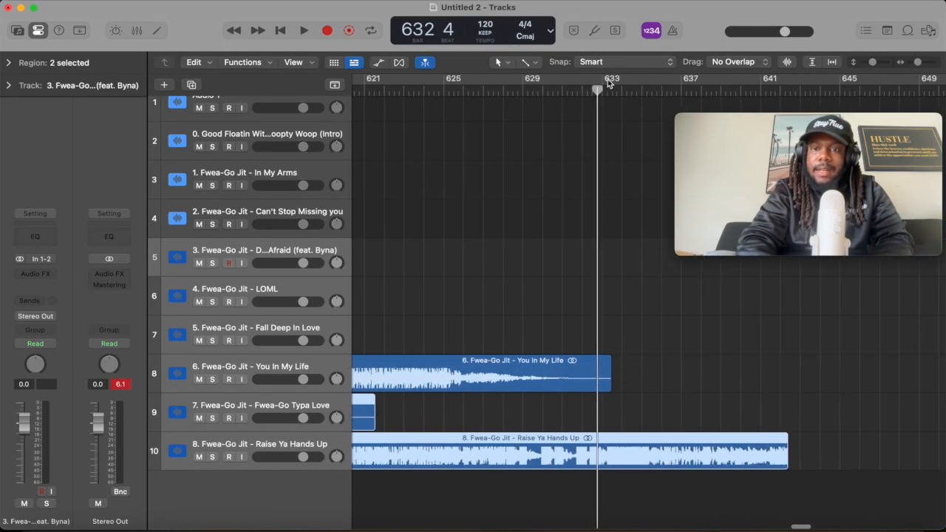
{"action": "left_click_drag", "start_coordinate": [598, 88], "coordinate": [611, 85]}
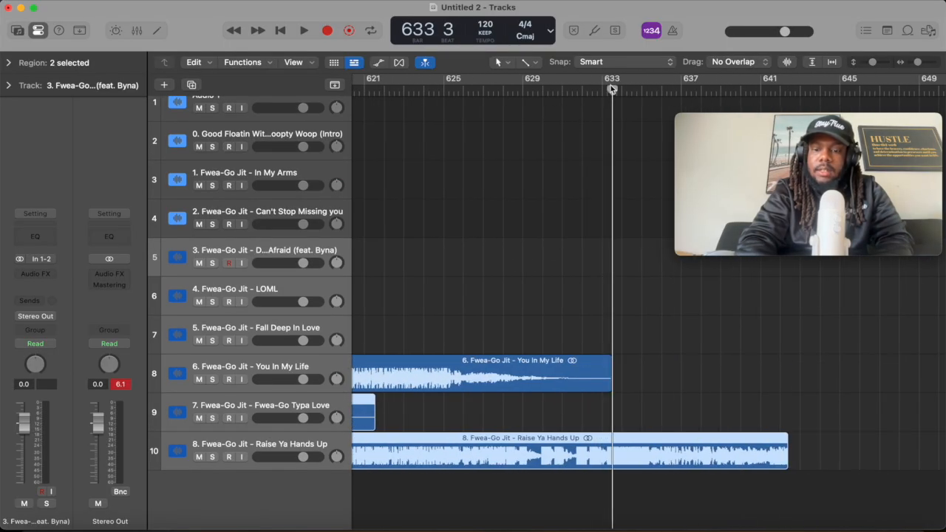
{"action": "key", "text": "semicolon"}
Step: Move the Raise Ya Hands Up region so it starts exactly at the end of the Fwea-Go Typa Love region
{"action": "scroll", "coordinate": [559, 295], "scroll_direction": "down", "scroll_amount": 6}
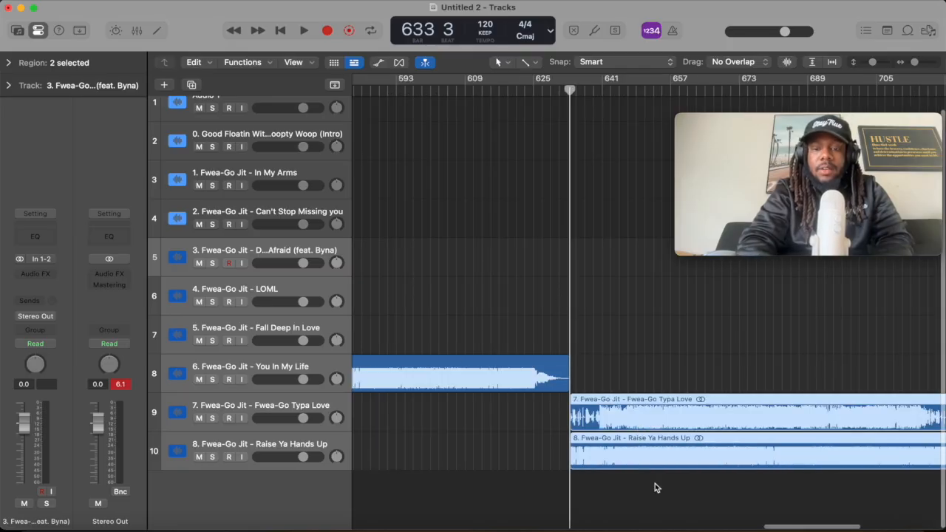
{"action": "left_click", "coordinate": [657, 442]}
{"action": "scroll", "coordinate": [659, 441], "scroll_direction": "down", "scroll_amount": 8}
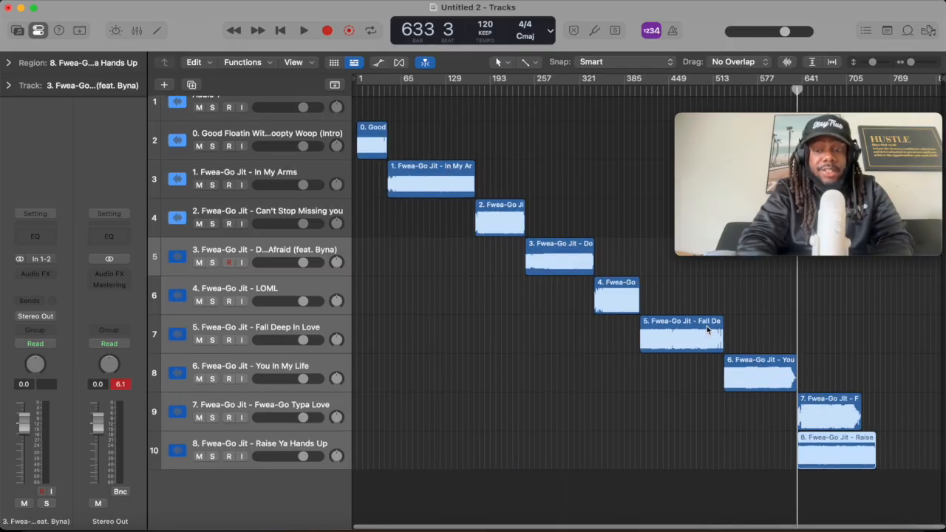
{"action": "scroll", "coordinate": [706, 326], "scroll_direction": "up", "scroll_amount": 10}
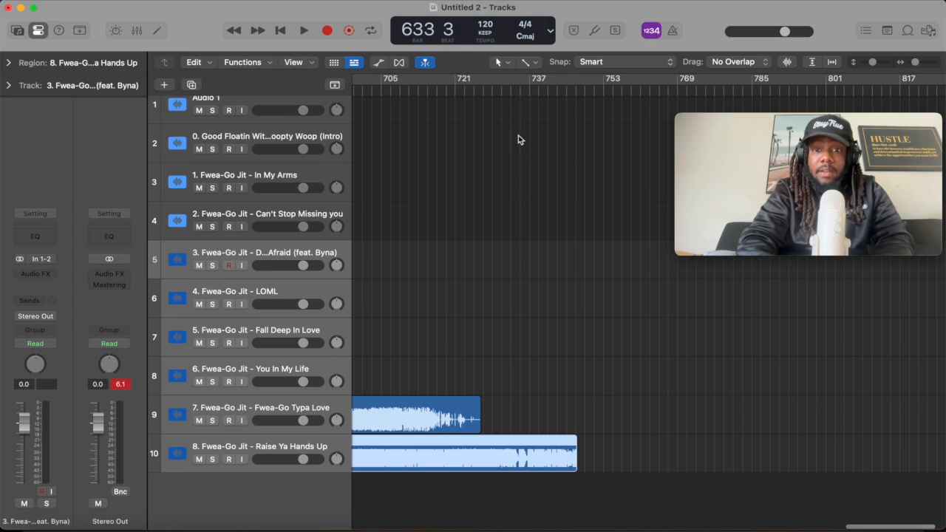
{"action": "left_click_drag", "start_coordinate": [464, 90], "coordinate": [480, 93]}
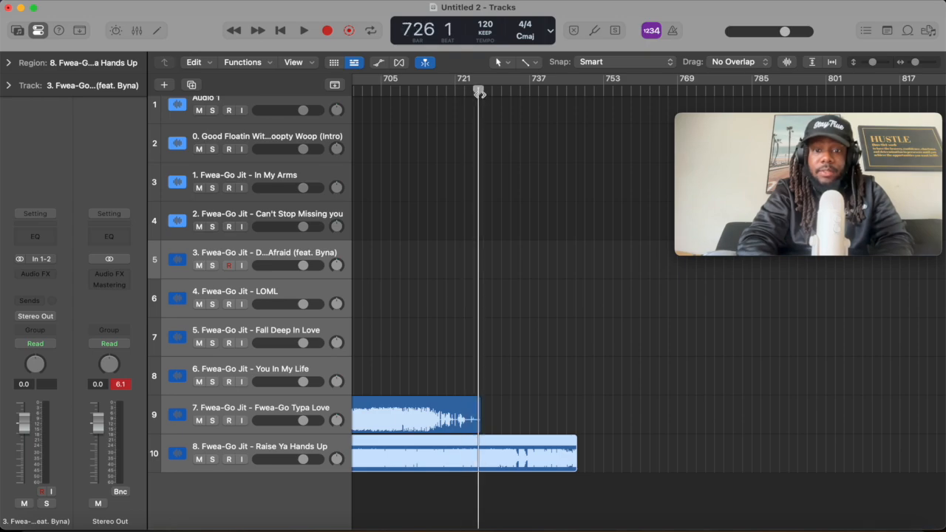
{"action": "right_click", "coordinate": [479, 90]}
{"action": "left_click", "coordinate": [416, 220]}
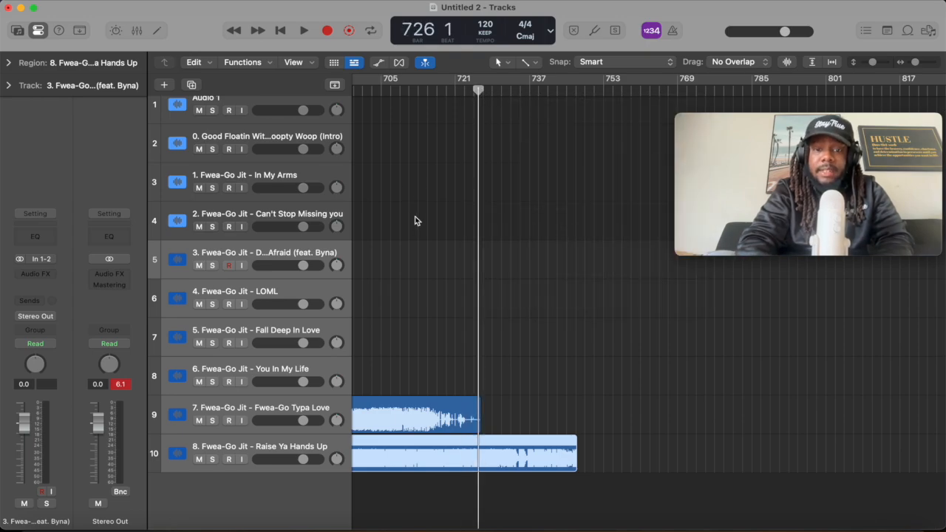
{"action": "key", "text": "semicolon"}
{"action": "key", "text": "z"}
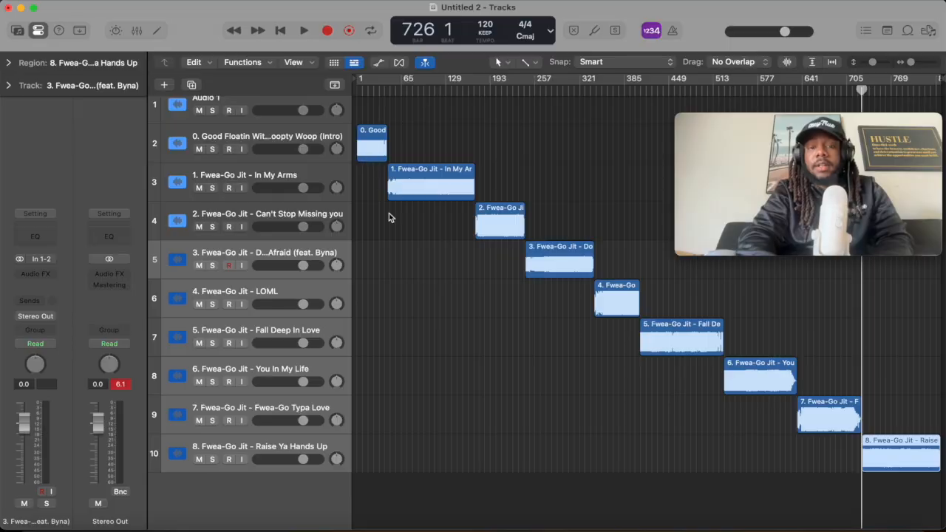
Step: Return the playhead to the project start and move the Movie Recording window off the upper tracks
{"action": "left_click", "coordinate": [328, 210]}
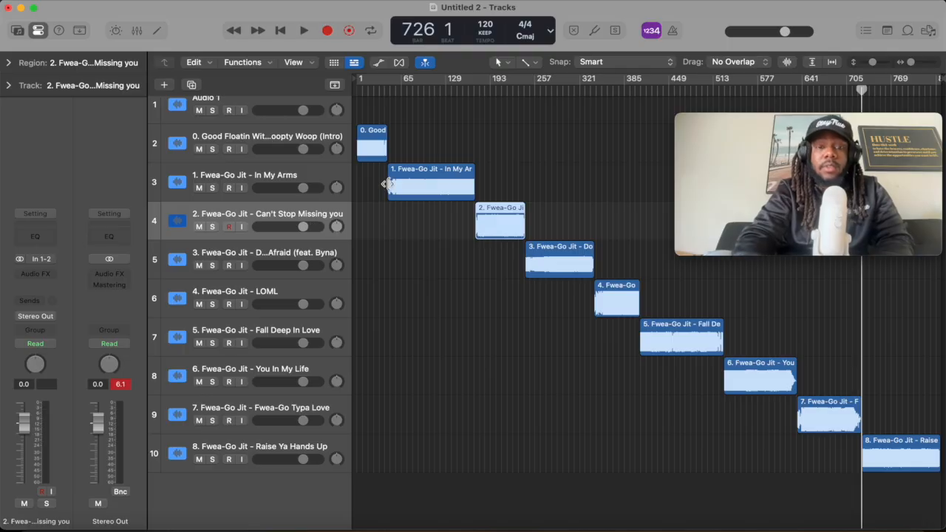
{"action": "key", "text": "Return"}
{"action": "left_click", "coordinate": [383, 122]}
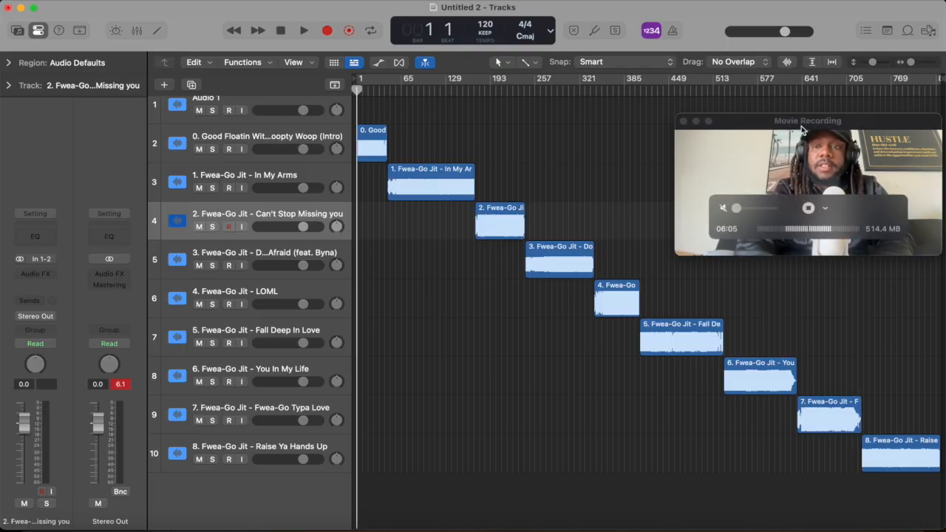
{"action": "left_click_drag", "start_coordinate": [808, 127], "coordinate": [814, 403]}
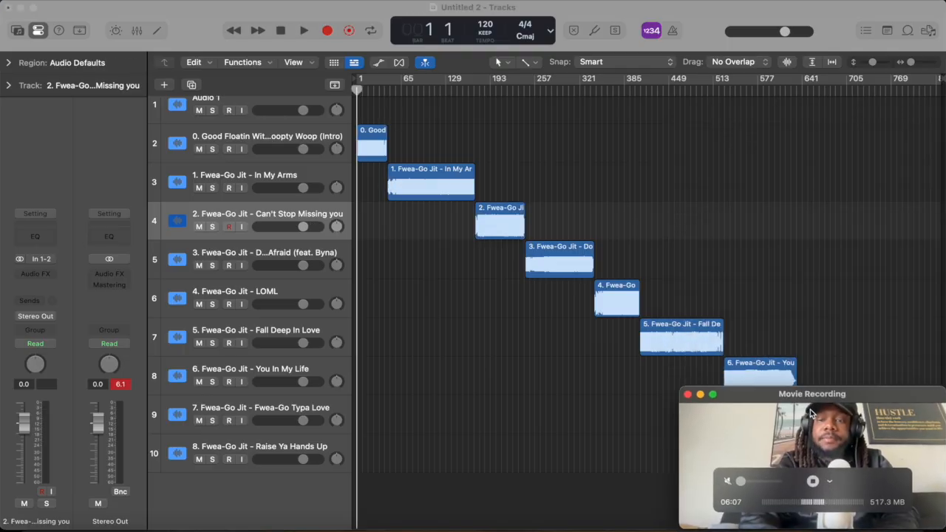
{"action": "scroll", "coordinate": [382, 172], "scroll_direction": "down", "scroll_amount": 1}
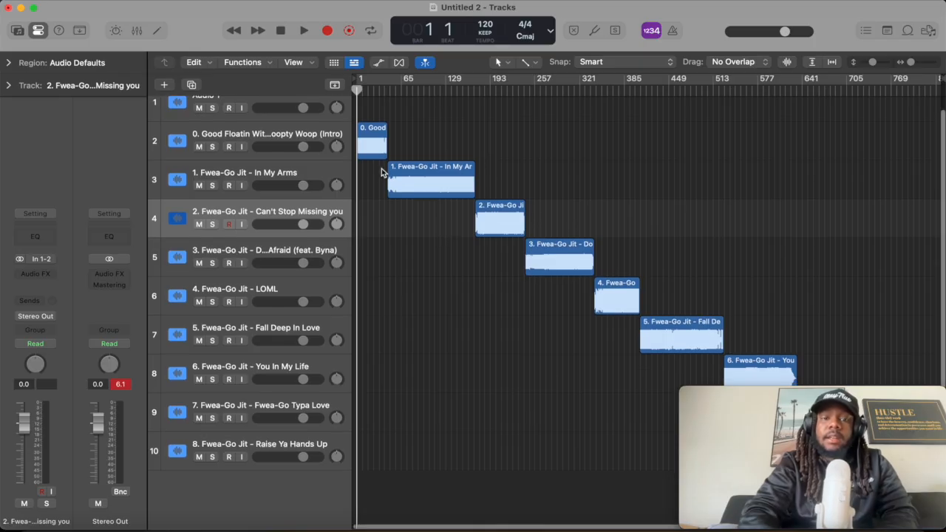
Step: Delete the empty Audio 1 track
{"action": "scroll", "coordinate": [382, 172], "scroll_direction": "up", "scroll_amount": 5}
{"action": "scroll", "coordinate": [382, 172], "scroll_direction": "left", "scroll_amount": 8}
{"action": "scroll", "coordinate": [255, 122], "scroll_direction": "up", "scroll_amount": 1}
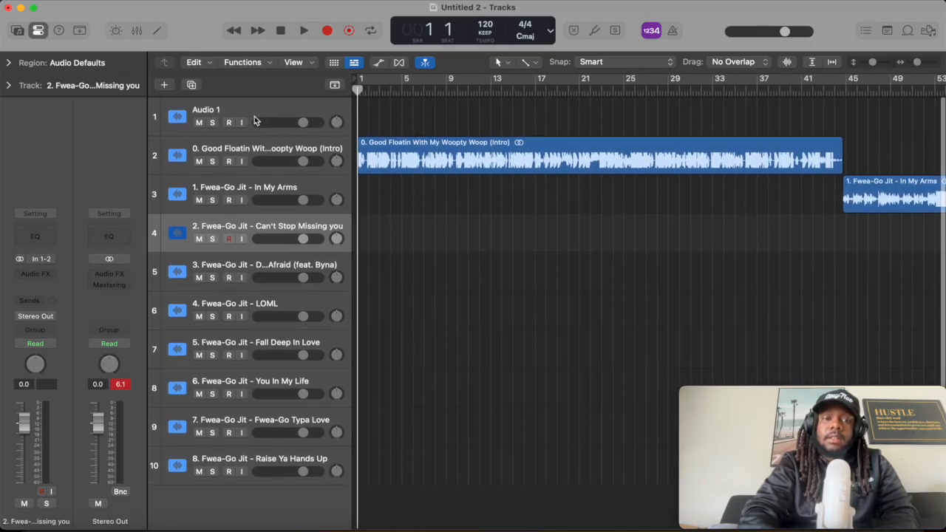
{"action": "left_click", "coordinate": [262, 105]}
{"action": "key", "text": "super+BackSpace"}
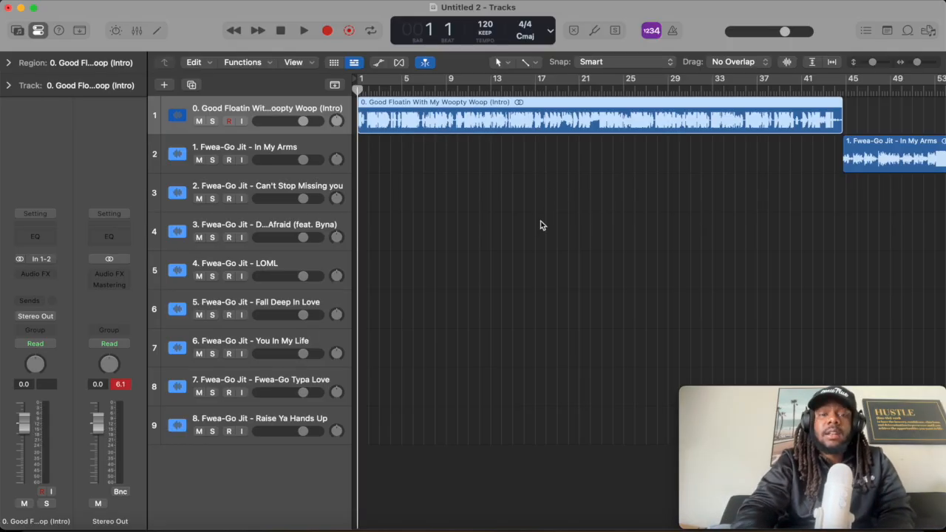
Step: Play the transition from the Good Floatin intro into In My Arms, starting at bar 44
{"action": "scroll", "coordinate": [594, 202], "scroll_direction": "down", "scroll_amount": 5}
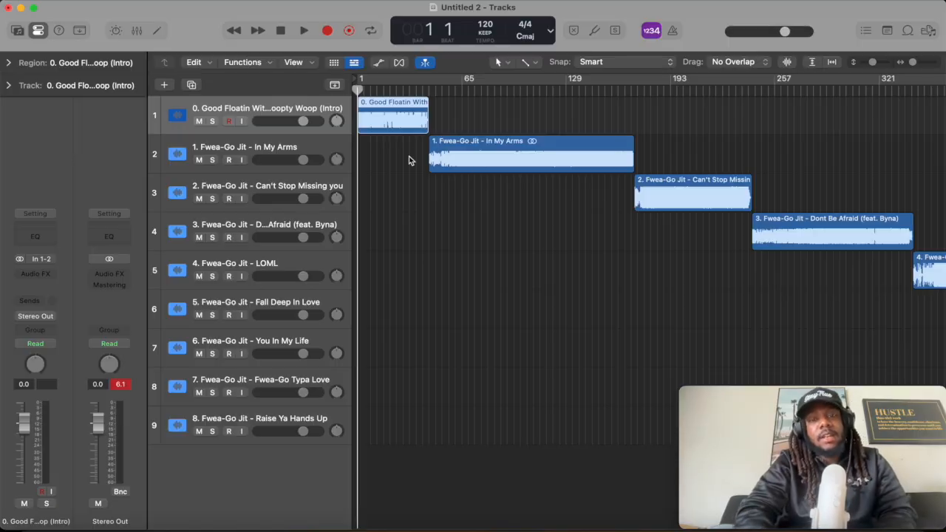
{"action": "key", "text": "super+Right"}
{"action": "key", "text": "super+Right"}
{"action": "key", "text": "super+Right"}
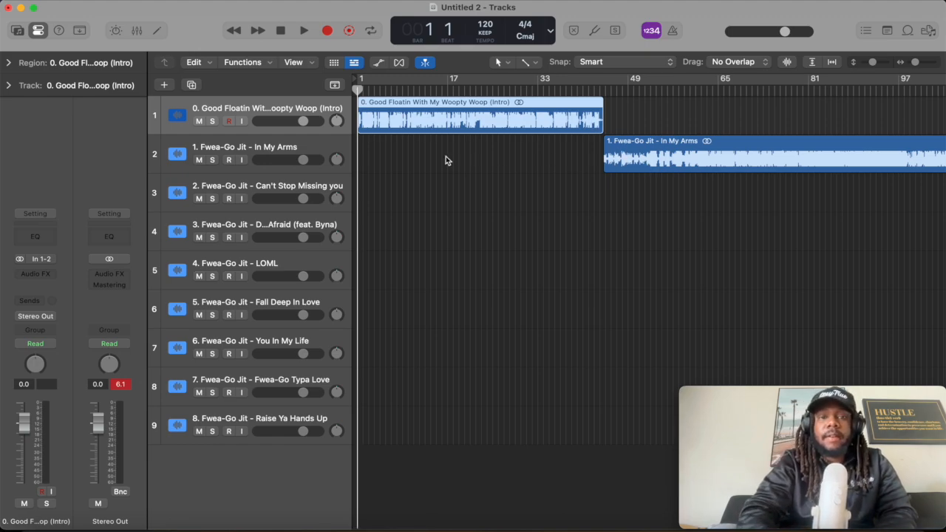
{"action": "key", "text": "space"}
{"action": "left_click", "coordinate": [599, 90]}
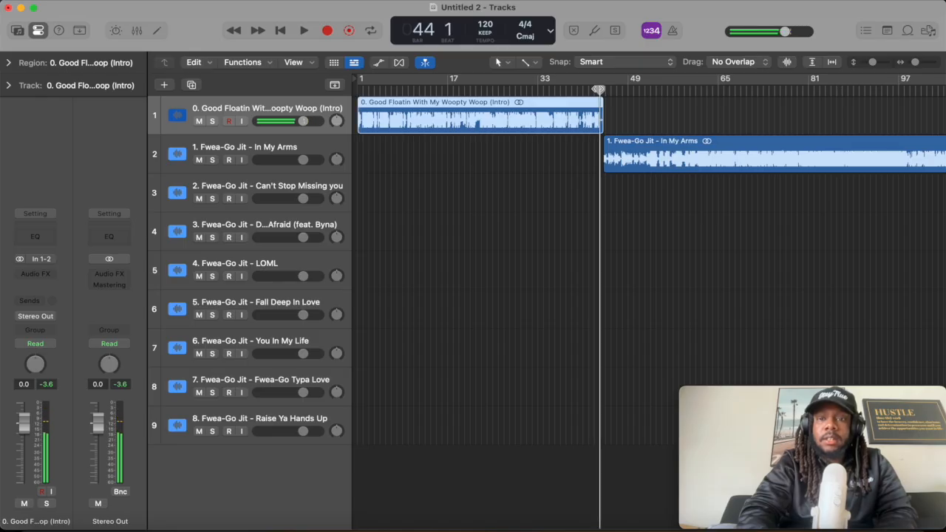
{"action": "key", "text": "super+Right"}
{"action": "key", "text": "super+Right"}
{"action": "key", "text": "super+Right"}
{"action": "key", "text": "space"}
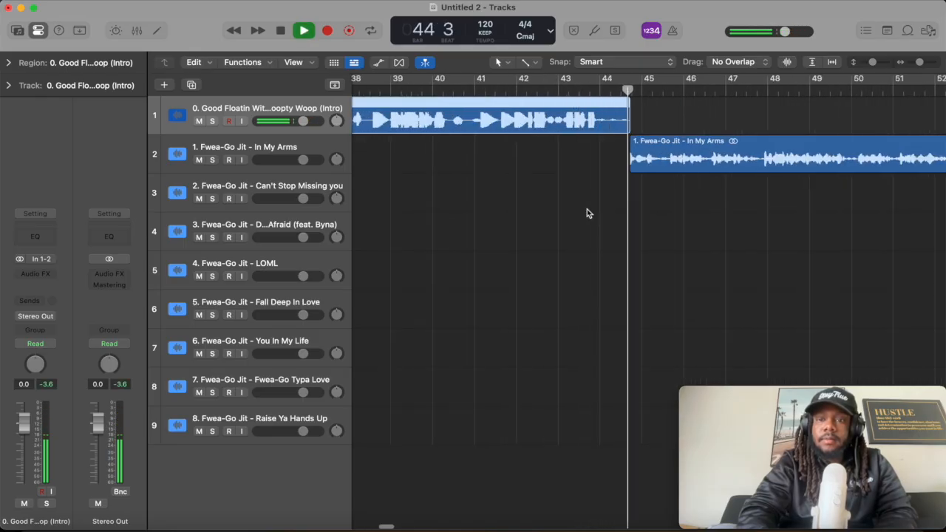
{"action": "key", "text": "super+Left"}
{"action": "key", "text": "super+Left"}
{"action": "key", "text": "super+Left"}
{"action": "scroll", "coordinate": [700, 143], "scroll_direction": "right", "scroll_amount": 10}
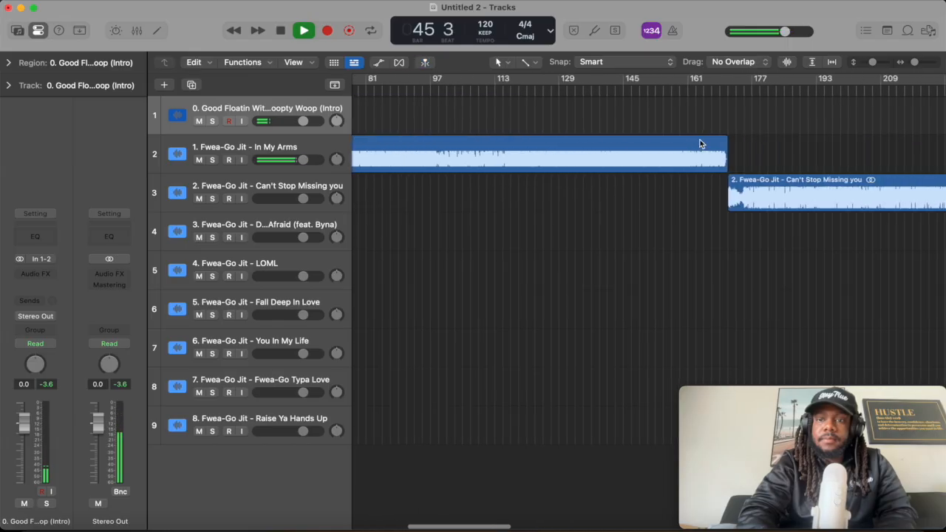
{"action": "scroll", "coordinate": [556, 151], "scroll_direction": "left", "scroll_amount": 10}
{"action": "key", "text": "space"}
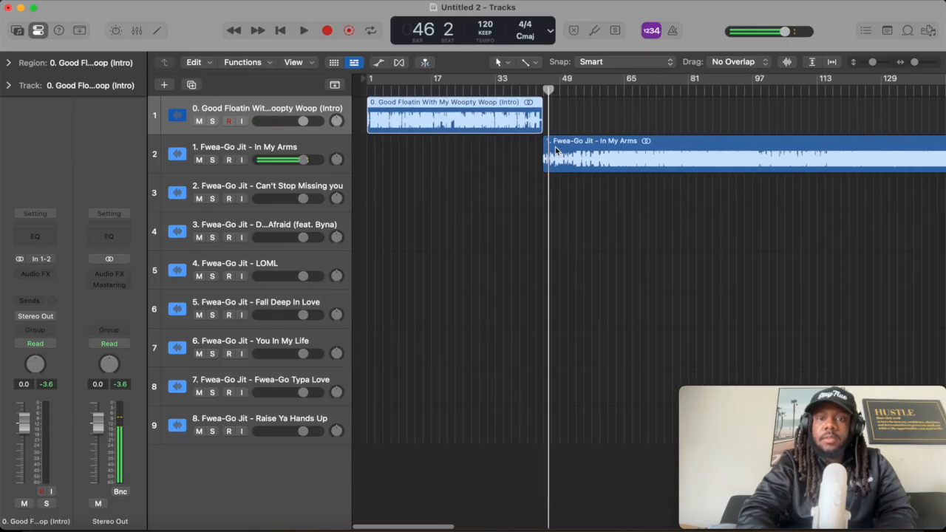
Step: Nudge the In My Arms region slightly later so it starts exactly at the end of the intro region
{"action": "scroll", "coordinate": [576, 152], "scroll_direction": "up", "scroll_amount": 10}
{"action": "scroll", "coordinate": [576, 151], "scroll_direction": "left", "scroll_amount": 5}
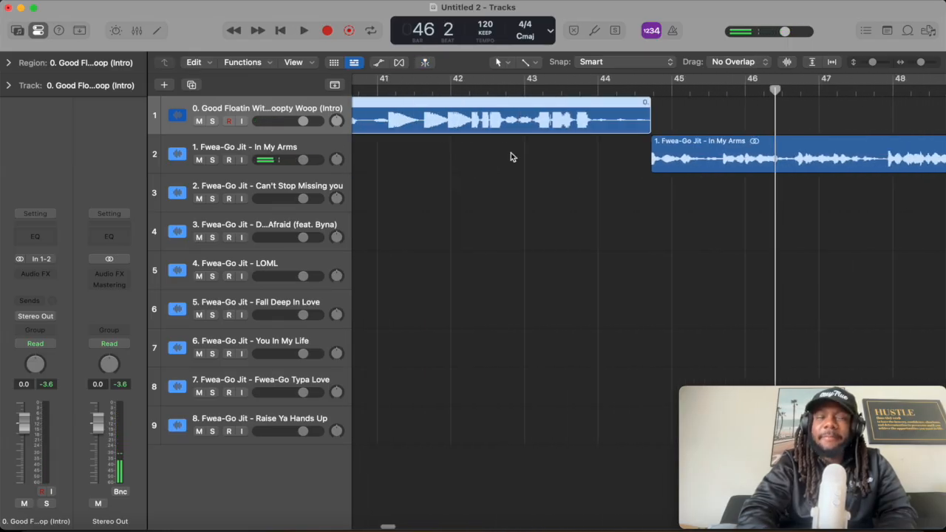
{"action": "left_click", "coordinate": [663, 162]}
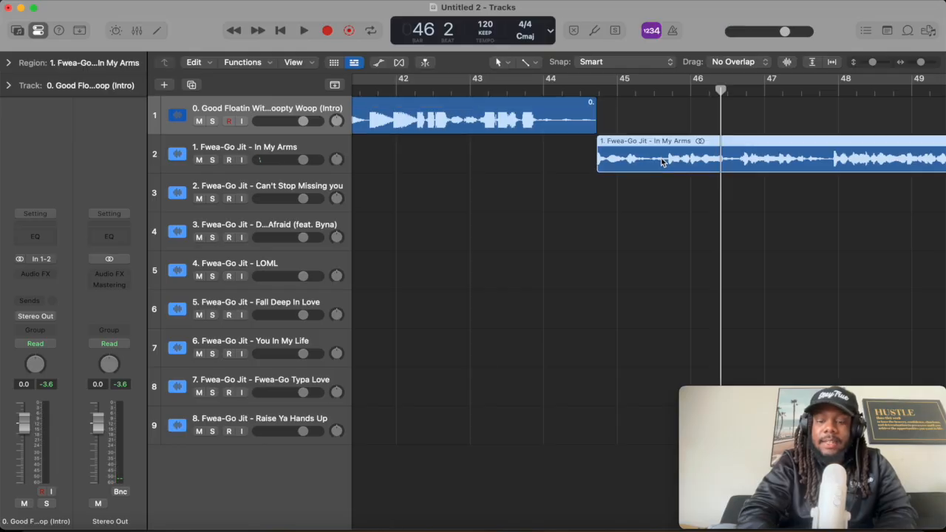
{"action": "key", "text": "space"}
{"action": "scroll", "coordinate": [623, 189], "scroll_direction": "right", "scroll_amount": 4}
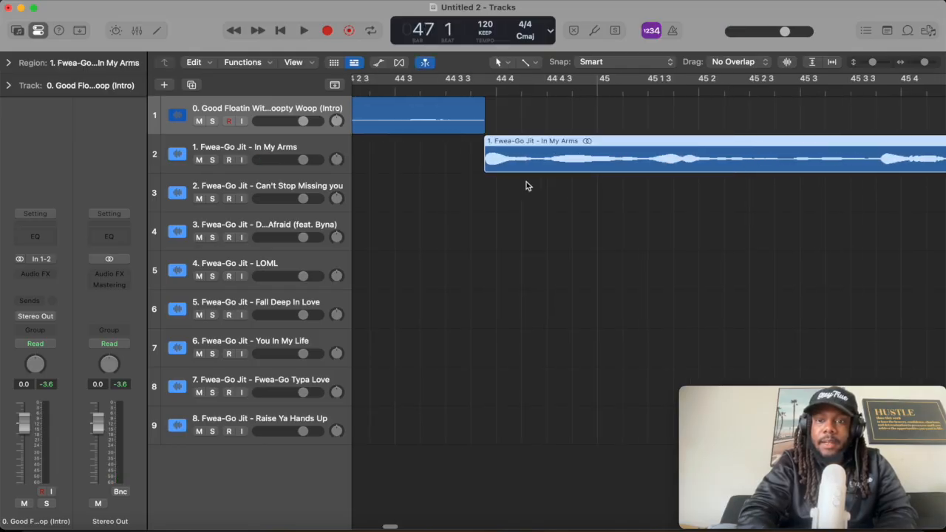
{"action": "scroll", "coordinate": [525, 185], "scroll_direction": "up", "scroll_amount": 6}
{"action": "scroll", "coordinate": [684, 143], "scroll_direction": "left", "scroll_amount": 3}
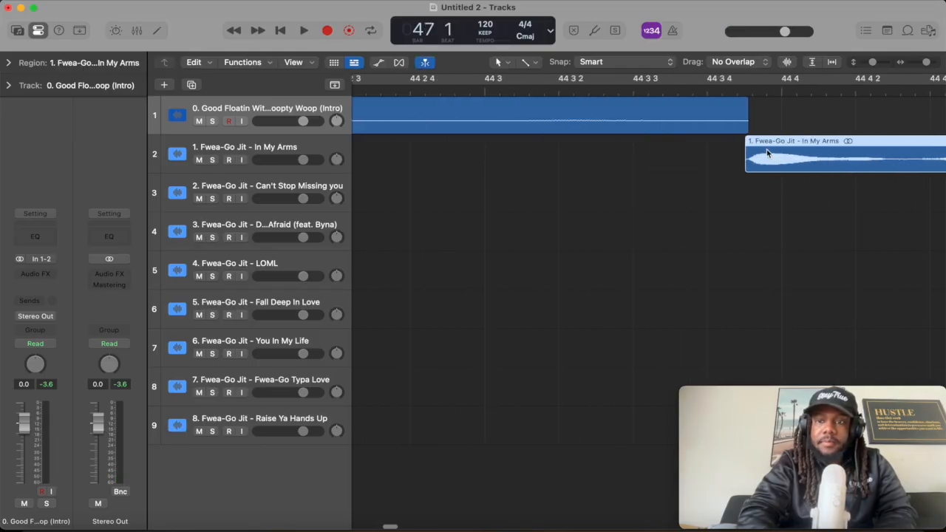
{"action": "left_click_drag", "start_coordinate": [767, 151], "coordinate": [772, 152]}
{"action": "scroll", "coordinate": [773, 153], "scroll_direction": "down", "scroll_amount": 6}
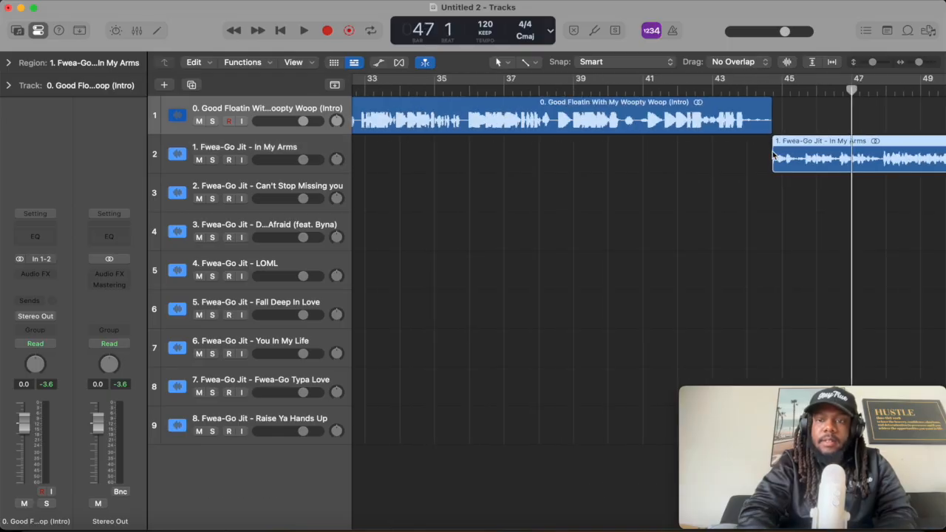
Step: Replay the adjusted join between the intro and In My Arms from about bar 42
{"action": "left_click", "coordinate": [688, 93]}
{"action": "key", "text": "space"}
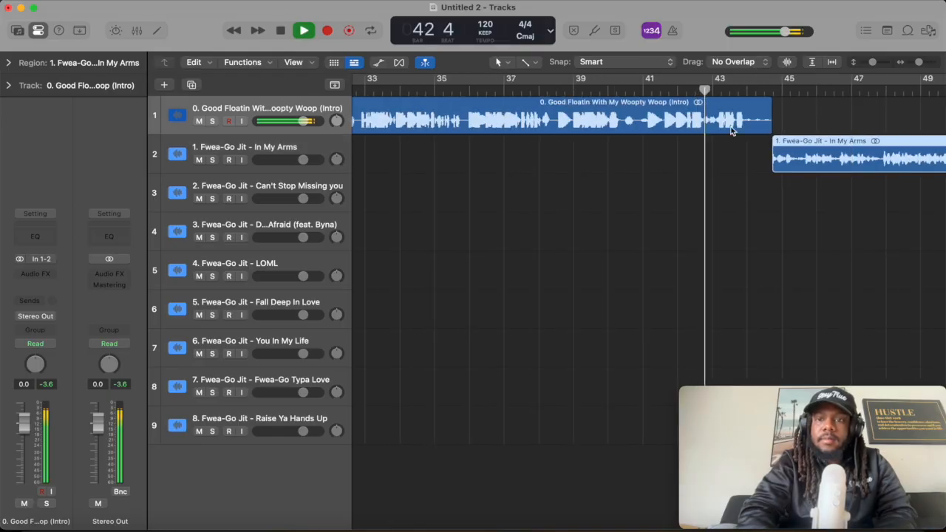
{"action": "scroll", "coordinate": [685, 169], "scroll_direction": "right", "scroll_amount": 5}
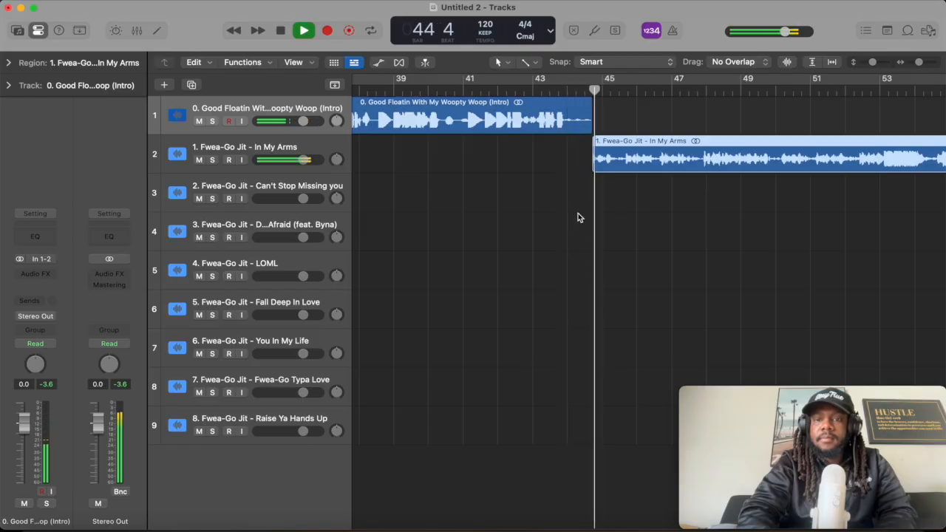
{"action": "scroll", "coordinate": [643, 175], "scroll_direction": "down", "scroll_amount": 10}
{"action": "key", "text": "space"}
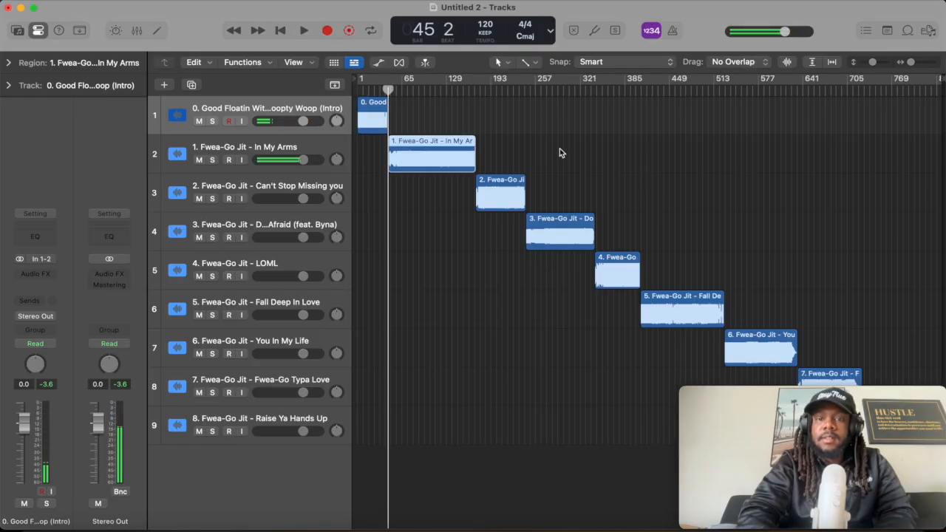
Step: Play the transition from the end of In My Arms into Can't Stop Missing you
{"action": "left_click", "coordinate": [473, 89]}
{"action": "scroll", "coordinate": [472, 89], "scroll_direction": "up", "scroll_amount": 8}
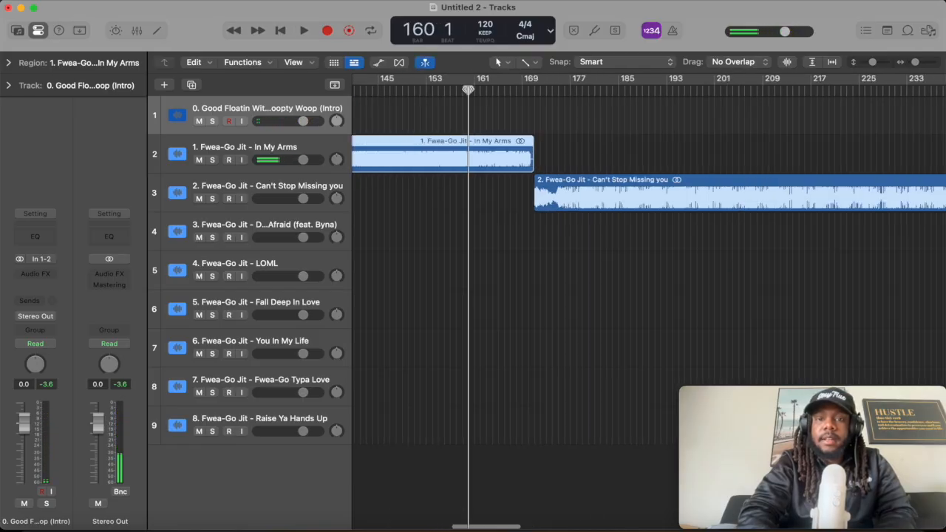
{"action": "left_click", "coordinate": [520, 90]}
{"action": "scroll", "coordinate": [539, 177], "scroll_direction": "up", "scroll_amount": 3}
{"action": "key", "text": "space"}
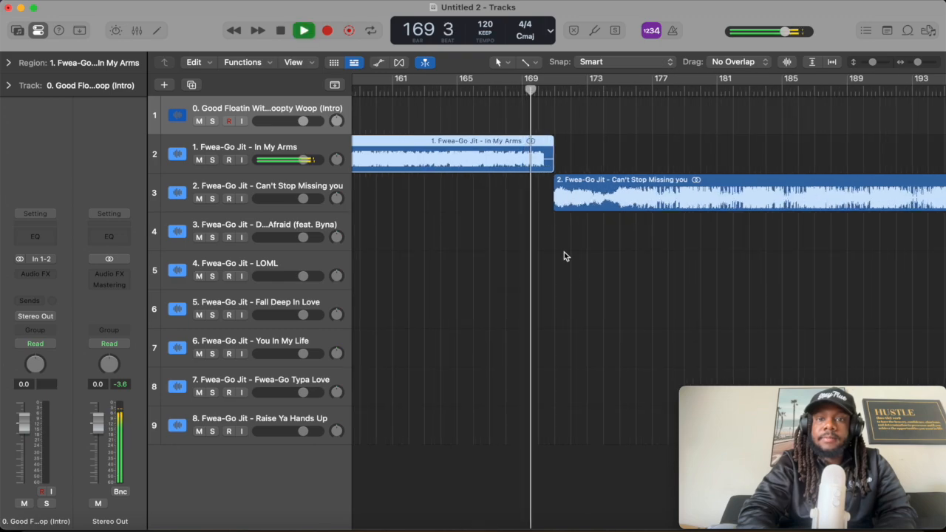
{"action": "scroll", "coordinate": [561, 255], "scroll_direction": "right", "scroll_amount": 2}
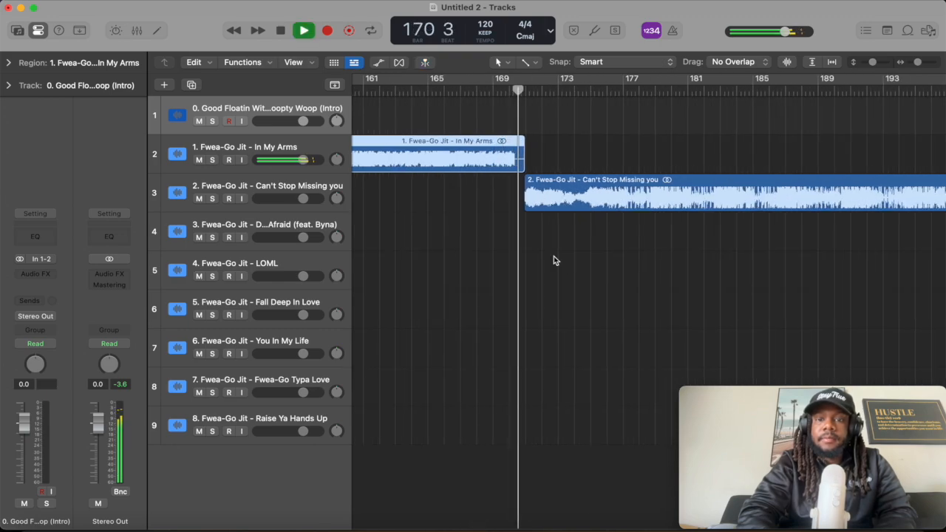
{"action": "scroll", "coordinate": [587, 218], "scroll_direction": "down", "scroll_amount": 5}
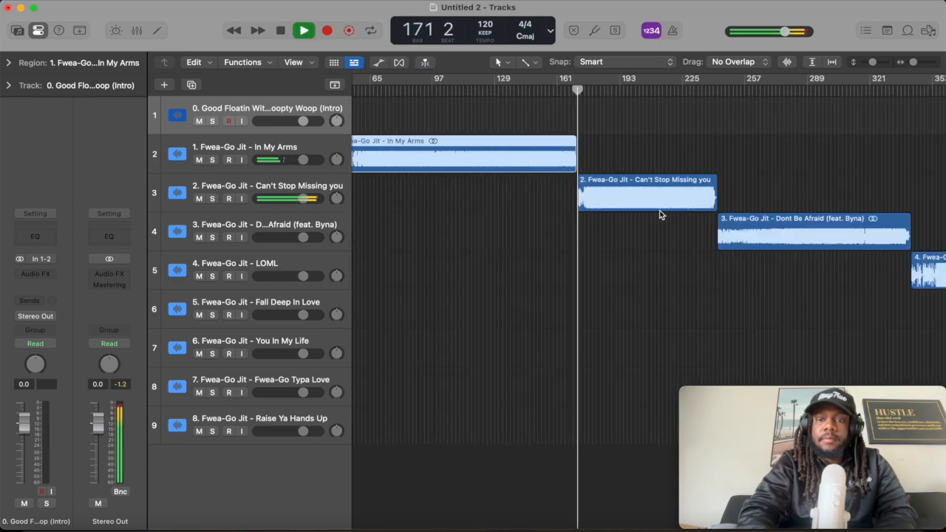
{"action": "key", "text": "space"}
Step: Play the transition from the end of Can't Stop Missing you into Dont Be Afraid
{"action": "left_click", "coordinate": [705, 94]}
{"action": "scroll", "coordinate": [705, 95], "scroll_direction": "up", "scroll_amount": 5}
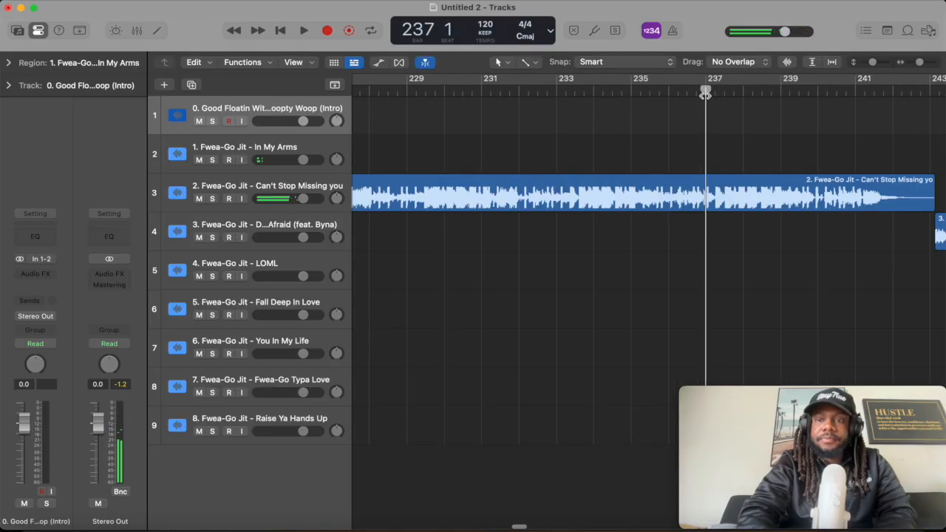
{"action": "left_click", "coordinate": [842, 89]}
{"action": "key", "text": "space"}
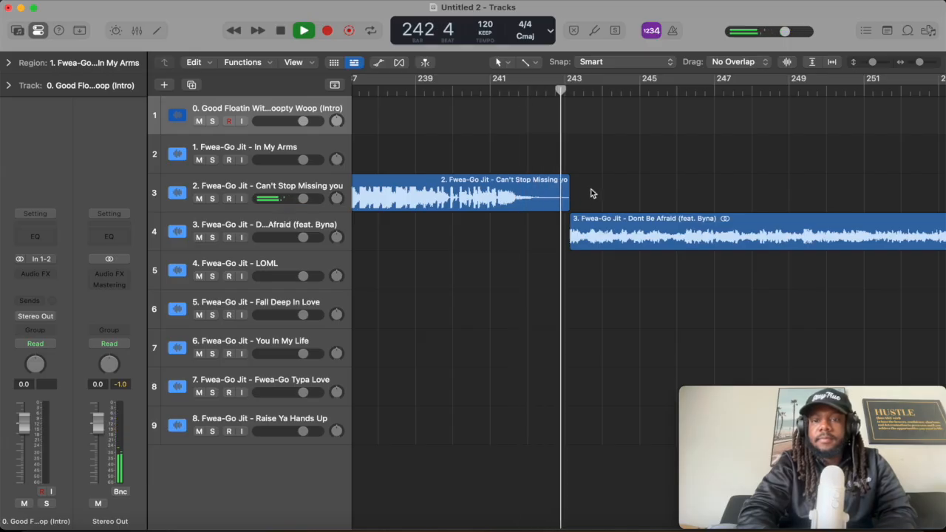
{"action": "scroll", "coordinate": [650, 161], "scroll_direction": "down", "scroll_amount": 5}
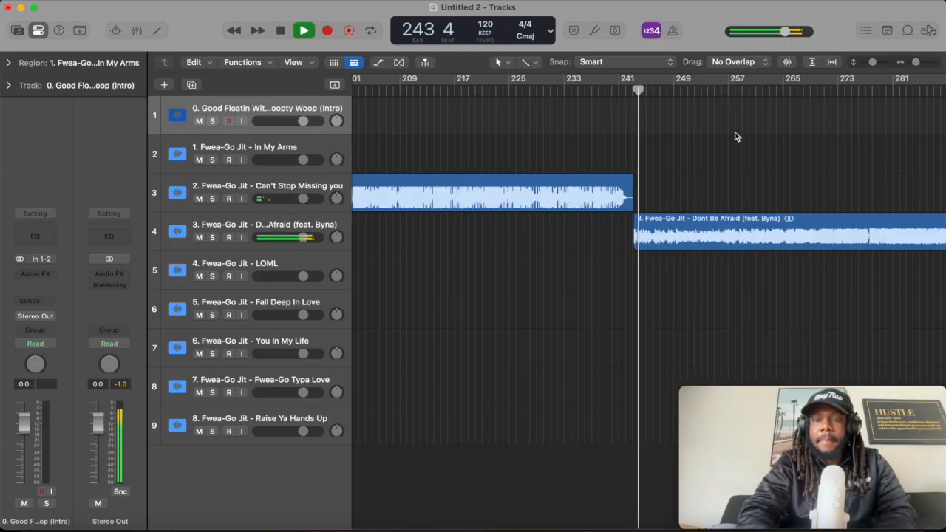
{"action": "scroll", "coordinate": [737, 137], "scroll_direction": "right", "scroll_amount": 5}
{"action": "key", "text": "space"}
Step: Play the transition from the end of Dont Be Afraid into LOML
{"action": "scroll", "coordinate": [736, 136], "scroll_direction": "down", "scroll_amount": 5}
{"action": "left_click", "coordinate": [784, 91]}
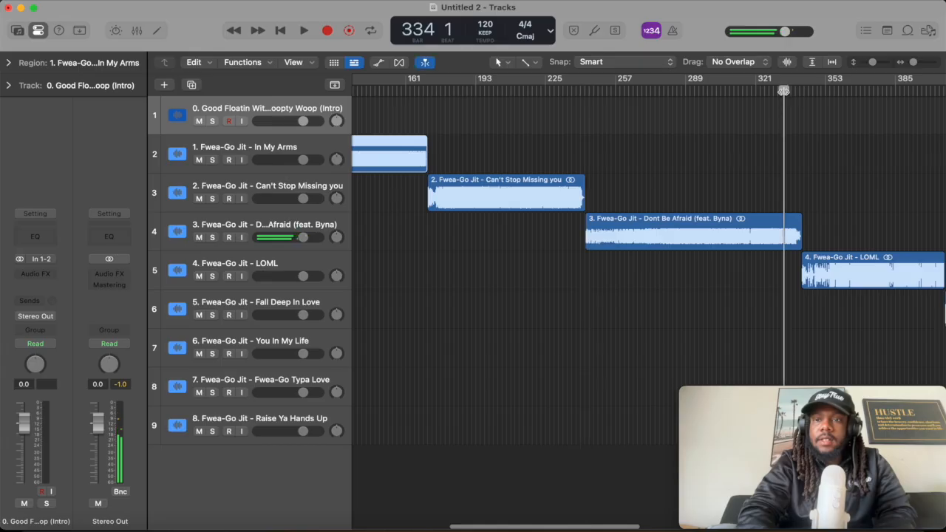
{"action": "scroll", "coordinate": [783, 92], "scroll_direction": "up", "scroll_amount": 8}
{"action": "left_click", "coordinate": [919, 92]}
{"action": "key", "text": "space"}
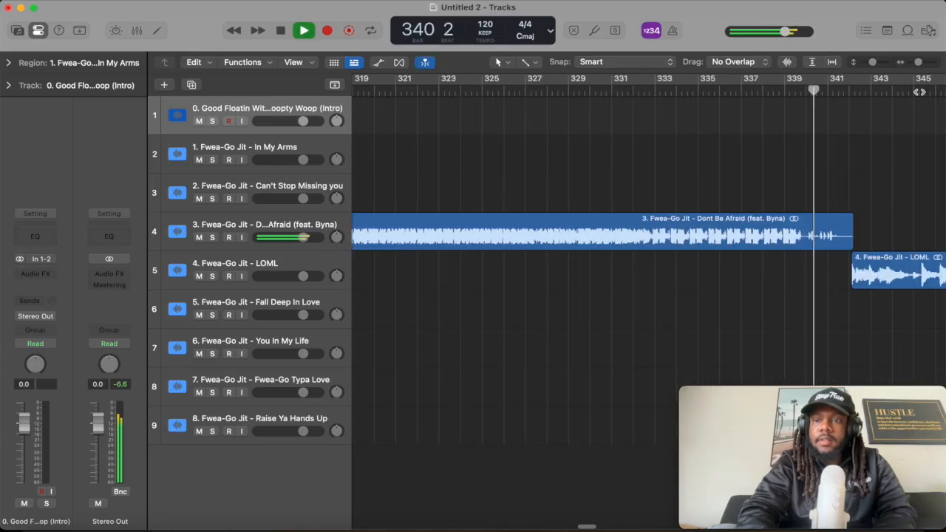
{"action": "scroll", "coordinate": [921, 94], "scroll_direction": "right", "scroll_amount": 3}
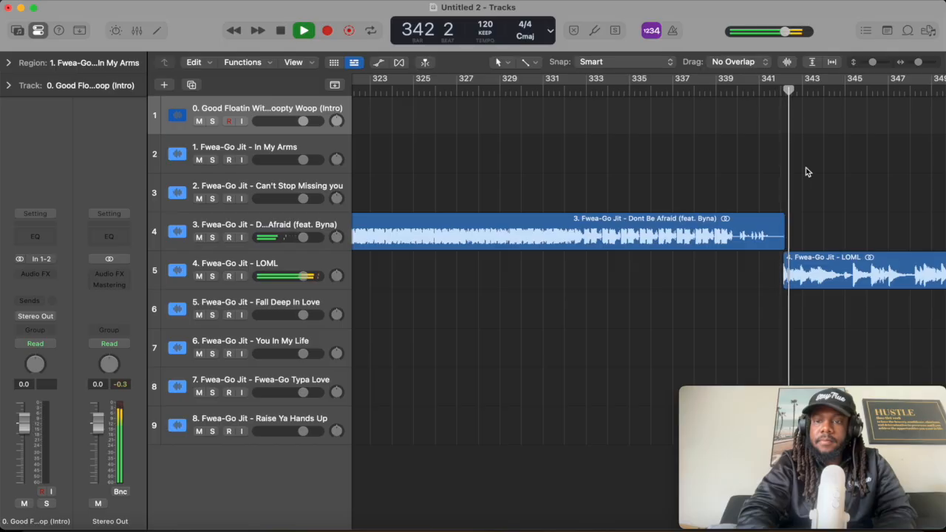
{"action": "key", "text": "space"}
Step: Play the transition from the end of LOML into Fall Deep In Love
{"action": "scroll", "coordinate": [759, 179], "scroll_direction": "right", "scroll_amount": 3}
{"action": "scroll", "coordinate": [759, 179], "scroll_direction": "down", "scroll_amount": 5}
{"action": "scroll", "coordinate": [758, 179], "scroll_direction": "right", "scroll_amount": 3}
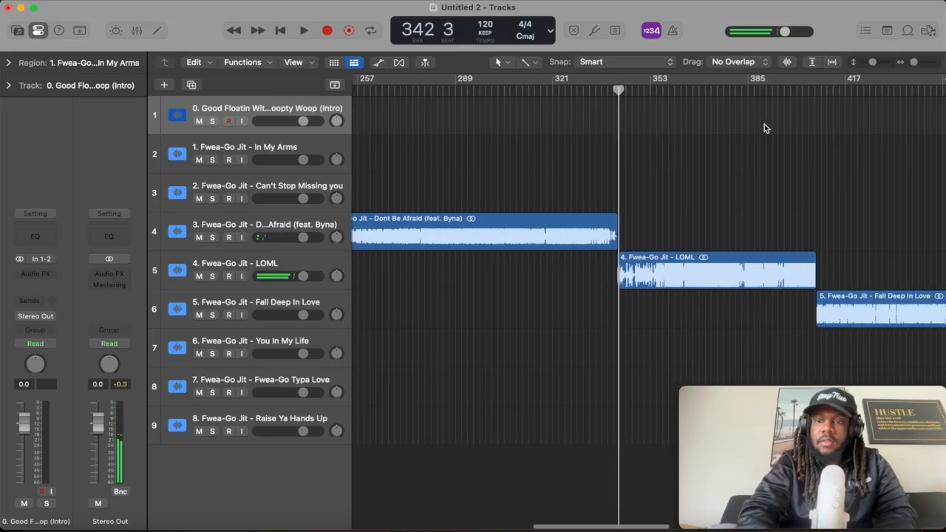
{"action": "left_click", "coordinate": [803, 91]}
{"action": "key", "text": "space"}
{"action": "scroll", "coordinate": [807, 90], "scroll_direction": "up", "scroll_amount": 5}
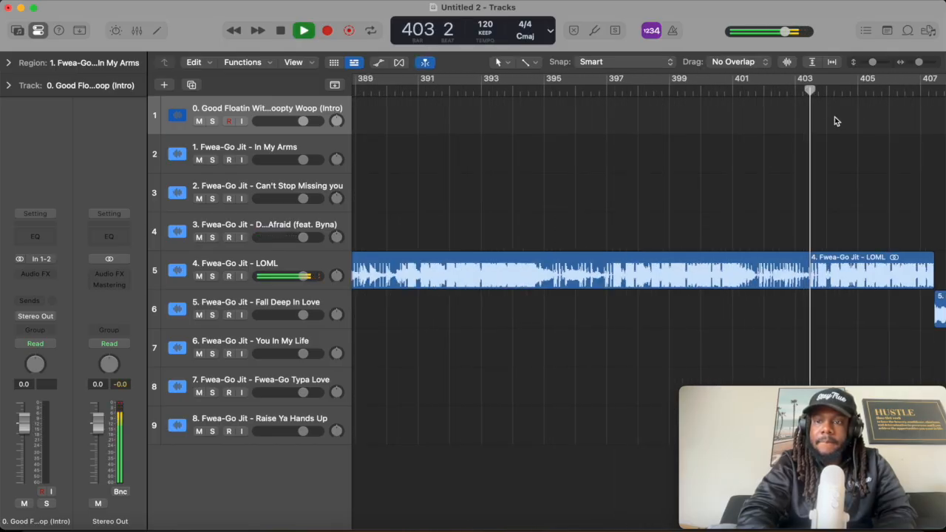
{"action": "left_click", "coordinate": [815, 92]}
{"action": "scroll", "coordinate": [849, 141], "scroll_direction": "right", "scroll_amount": 2}
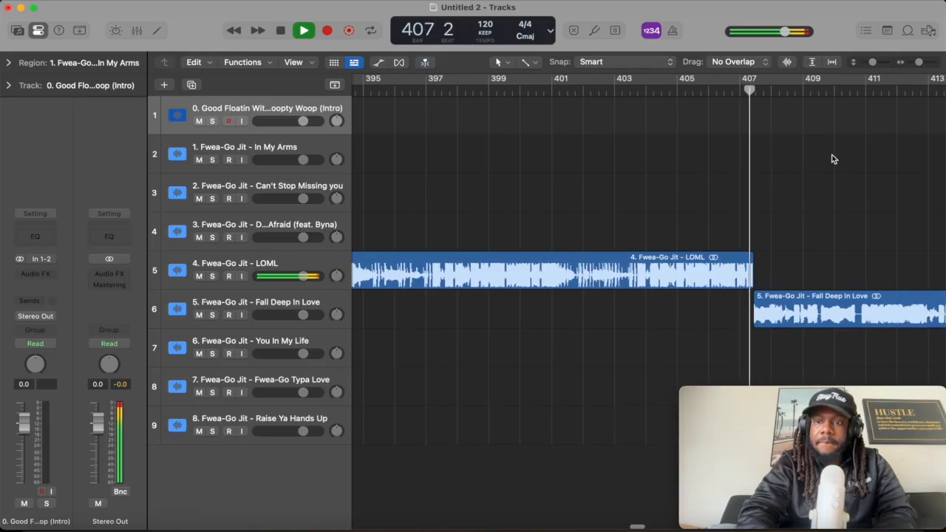
{"action": "key", "text": "space"}
Step: Play the transition from the end of Fall Deep In Love into You In My Life
{"action": "scroll", "coordinate": [832, 158], "scroll_direction": "right", "scroll_amount": 9}
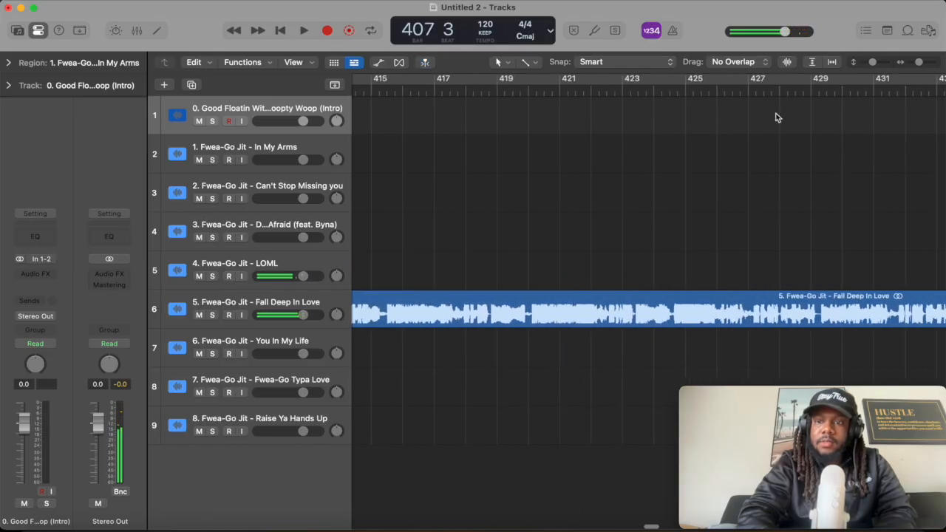
{"action": "scroll", "coordinate": [791, 137], "scroll_direction": "down", "scroll_amount": 4}
{"action": "scroll", "coordinate": [805, 147], "scroll_direction": "right", "scroll_amount": 5}
{"action": "scroll", "coordinate": [857, 122], "scroll_direction": "right", "scroll_amount": 15}
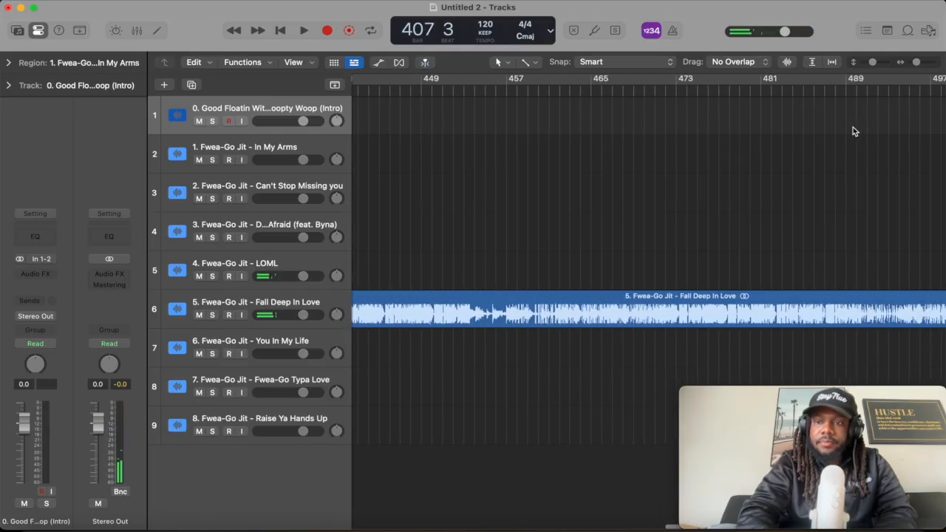
{"action": "left_click", "coordinate": [597, 101]}
{"action": "key", "text": "space"}
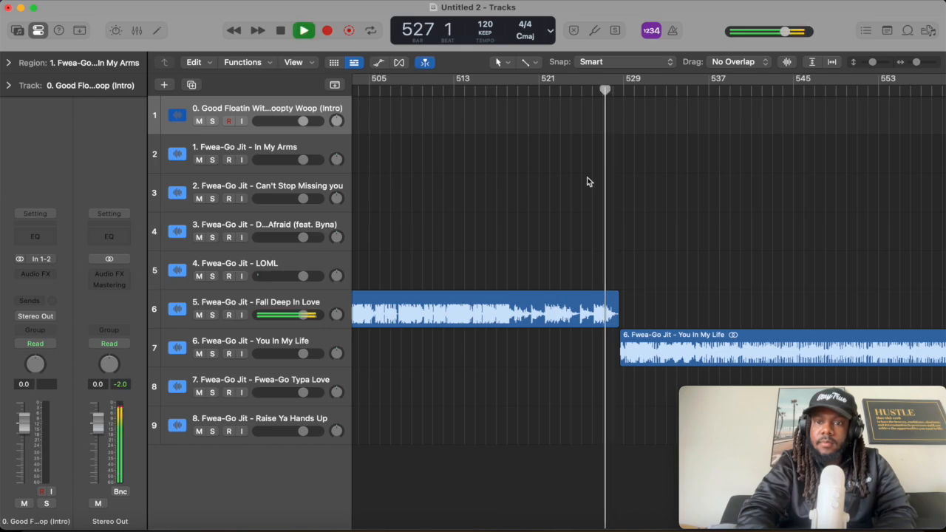
{"action": "scroll", "coordinate": [579, 184], "scroll_direction": "up", "scroll_amount": 3}
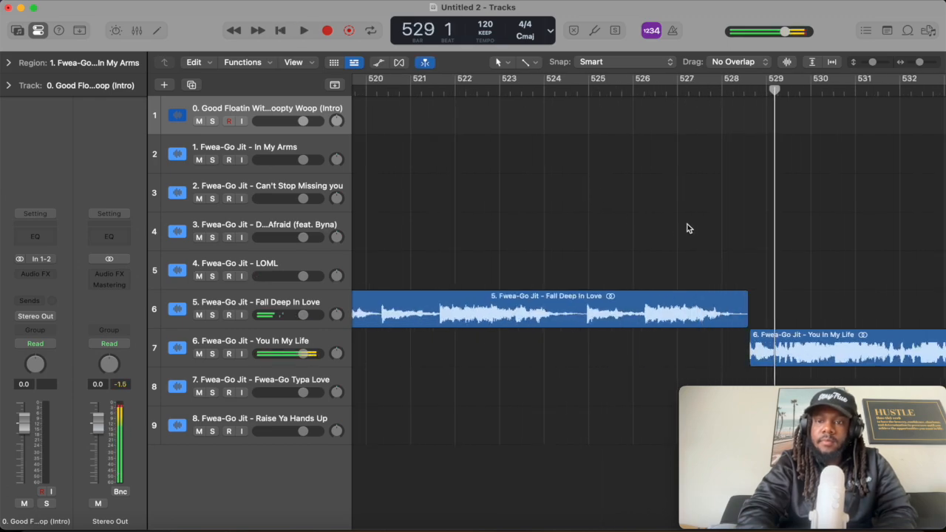
{"action": "key", "text": "space"}
Step: Move the last three songs' regions earlier together so You In My Life starts at about bar 527, overlapping the end of Fall Deep In Love
{"action": "scroll", "coordinate": [686, 226], "scroll_direction": "down", "scroll_amount": 3}
{"action": "scroll", "coordinate": [694, 256], "scroll_direction": "down", "scroll_amount": 3}
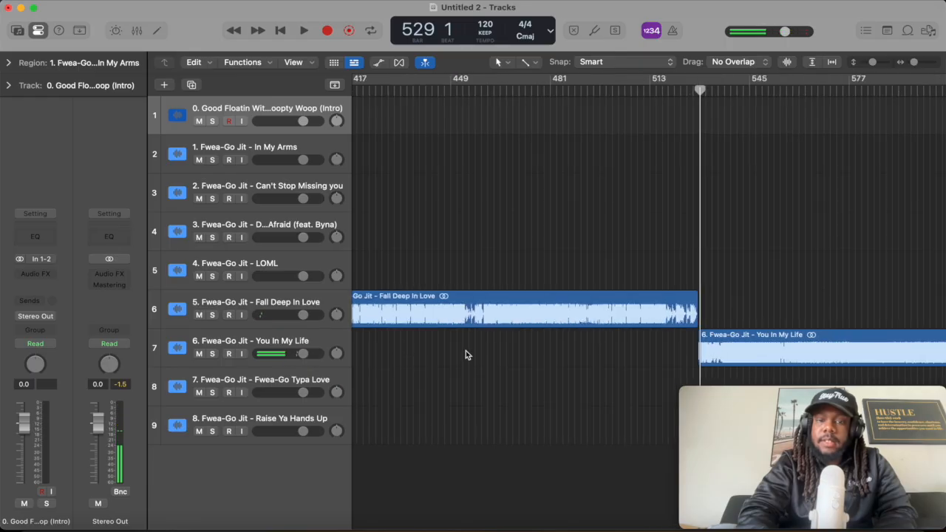
{"action": "left_click", "coordinate": [274, 348]}
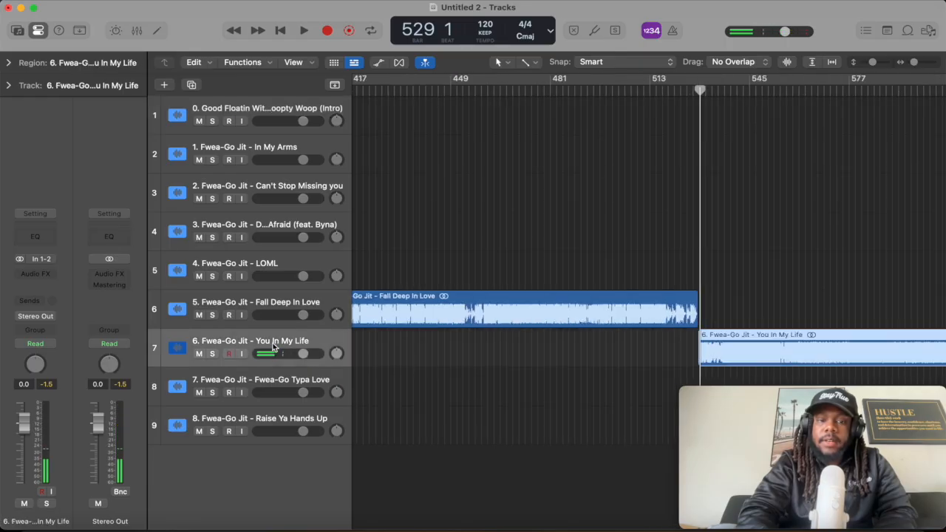
{"action": "left_click", "coordinate": [253, 411], "text": "shift"}
{"action": "scroll", "coordinate": [728, 303], "scroll_direction": "up", "scroll_amount": 5}
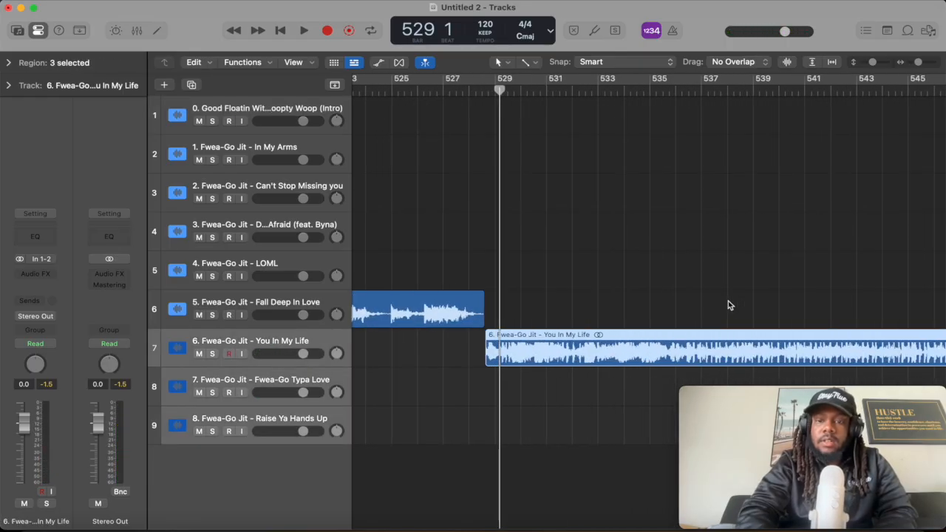
{"action": "left_click_drag", "start_coordinate": [523, 336], "coordinate": [492, 336]}
{"action": "left_click", "coordinate": [584, 298]}
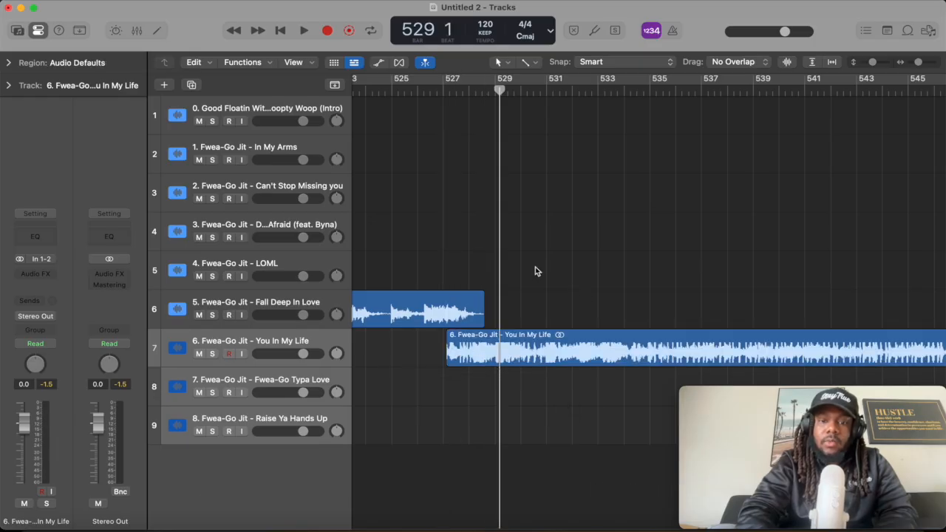
Step: Play the overlap between Fall Deep In Love and You In My Life from about bar 524
{"action": "scroll", "coordinate": [537, 271], "scroll_direction": "down", "scroll_amount": 4}
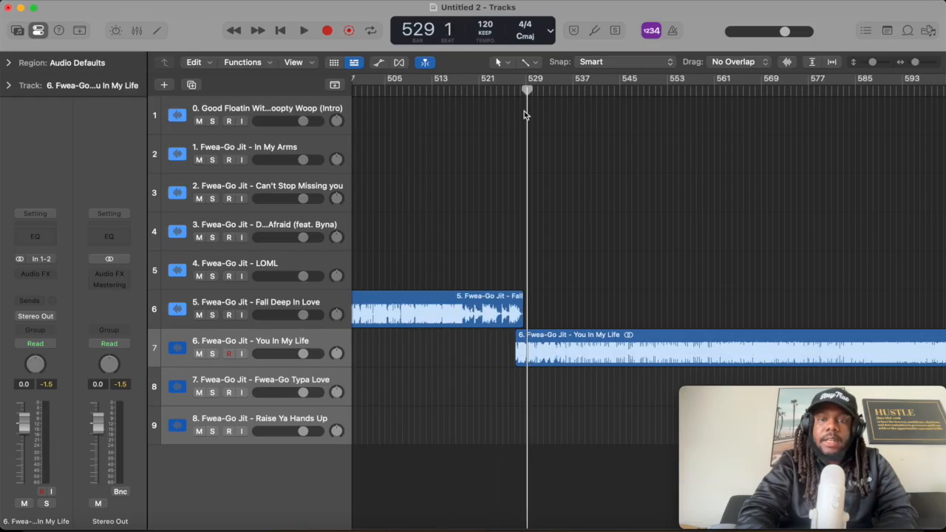
{"action": "left_click", "coordinate": [503, 94]}
{"action": "scroll", "coordinate": [504, 94], "scroll_direction": "up", "scroll_amount": 5}
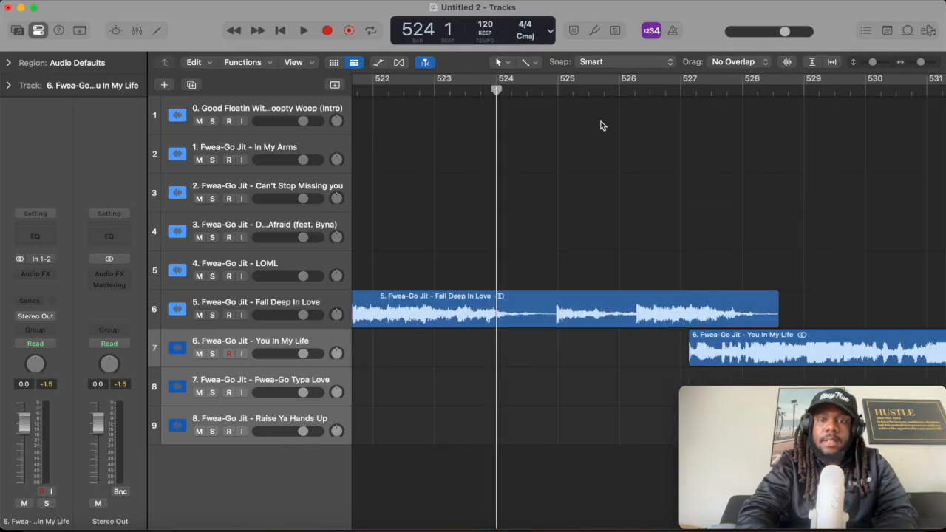
{"action": "key", "text": "space"}
{"action": "scroll", "coordinate": [644, 145], "scroll_direction": "right", "scroll_amount": 2}
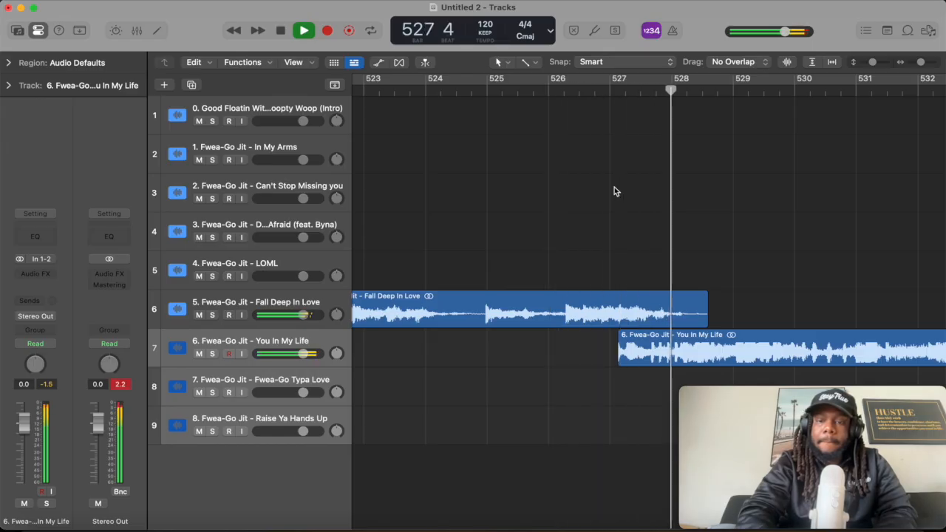
{"action": "key", "text": "space"}
Step: Add a fade-out from about bar 526 to the end of Fall Deep In Love and a fade-in at the start of You In My Life
{"action": "scroll", "coordinate": [614, 192], "scroll_direction": "down", "scroll_amount": 2}
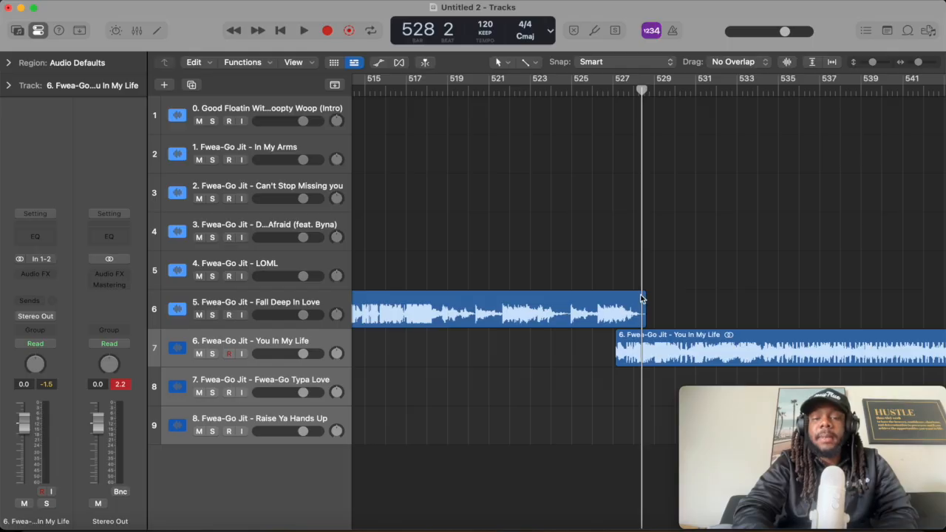
{"action": "key", "text": "super+Right"}
{"action": "key", "text": "super+Right"}
{"action": "key", "text": "super+Right"}
{"action": "key", "text": "super+Right"}
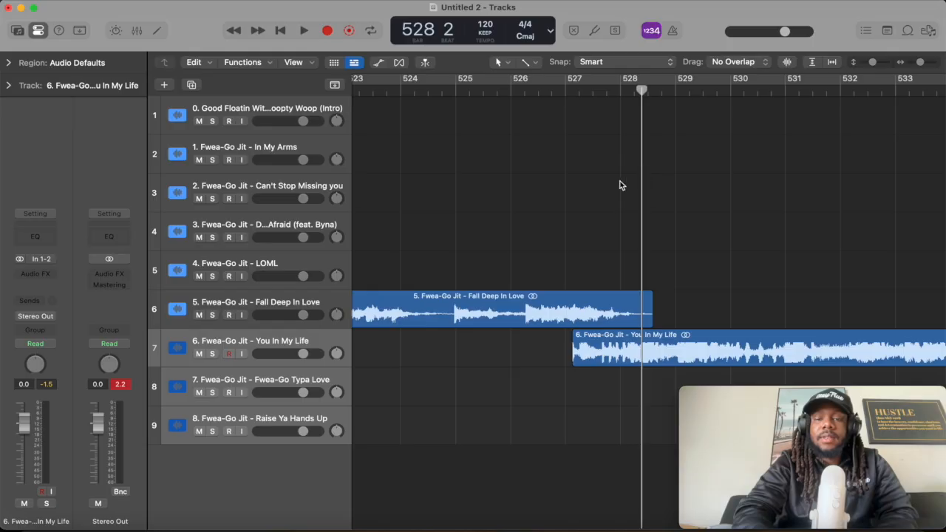
{"action": "left_click", "coordinate": [334, 297]}
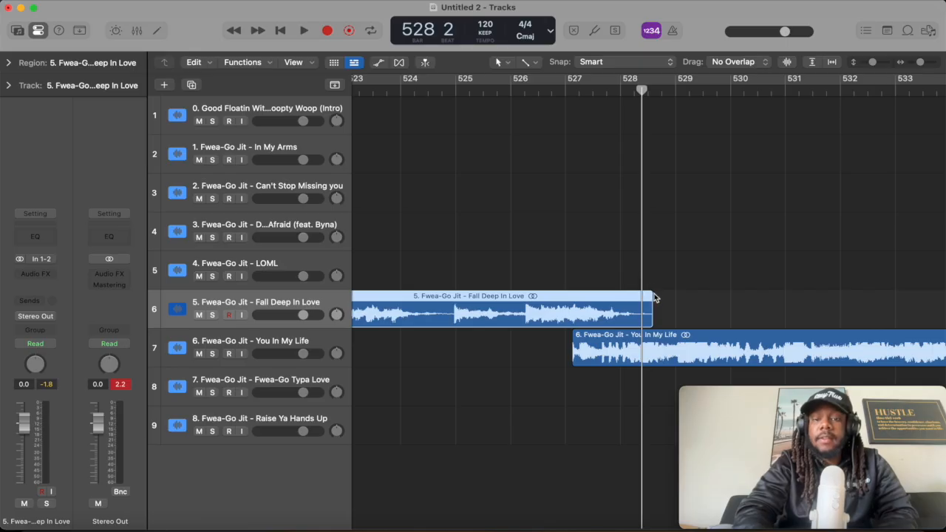
{"action": "left_click_drag", "start_coordinate": [623, 296], "coordinate": [548, 299]}
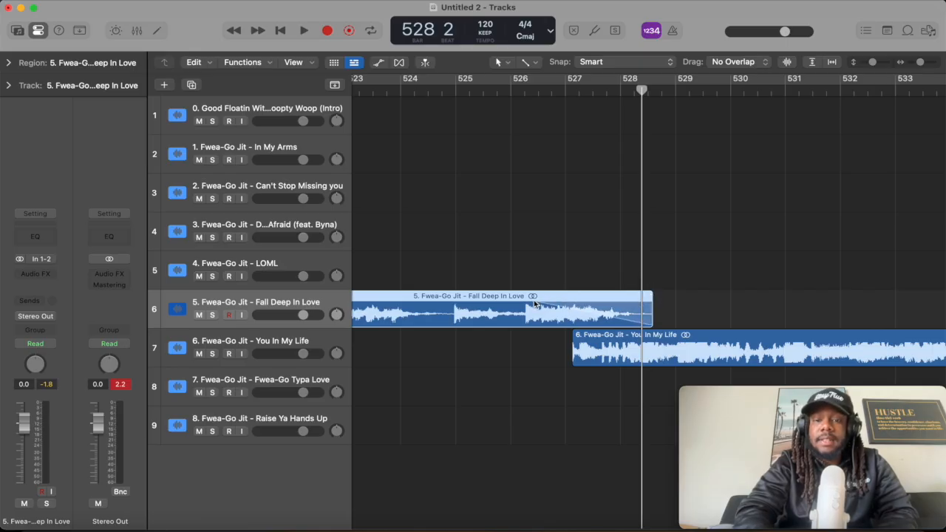
{"action": "left_click", "coordinate": [576, 338]}
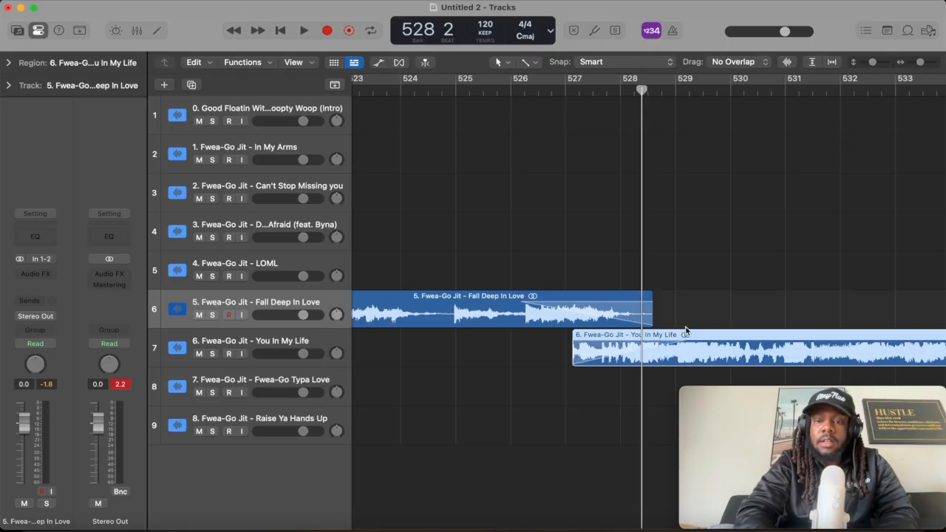
Step: Play the faded overlap between Fall Deep In Love and You In My Life from beat 4 of bar 525
{"action": "left_click", "coordinate": [500, 88]}
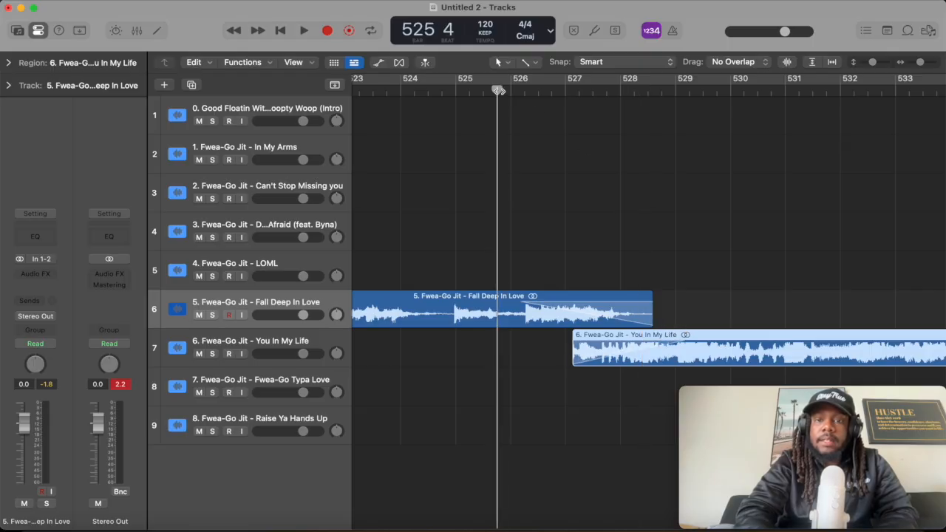
{"action": "key", "text": "space"}
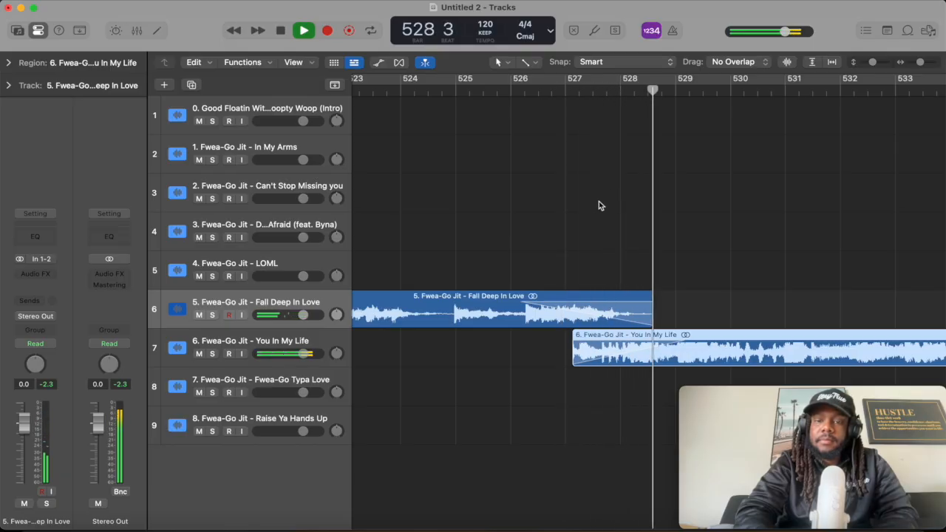
{"action": "key", "text": "space"}
{"action": "left_click", "coordinate": [568, 200]}
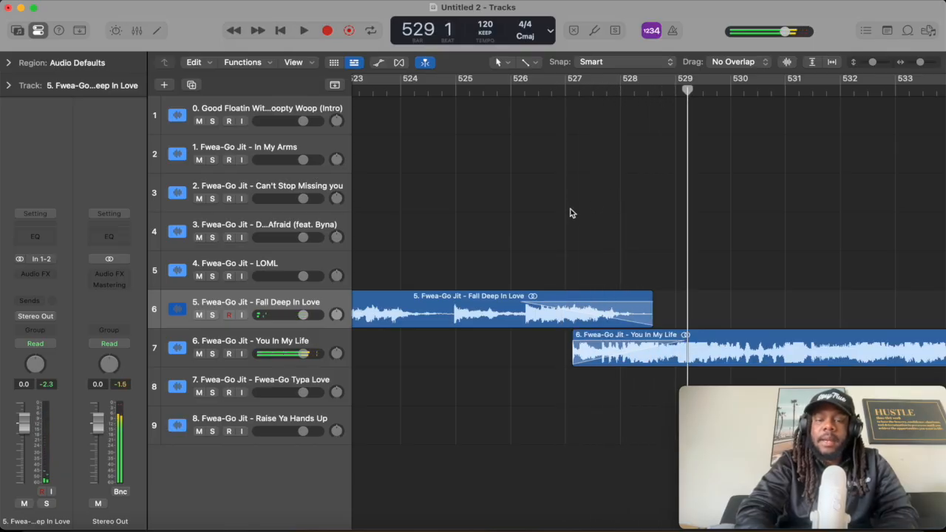
Step: Undo both fades and the earlier shift of the last three songs' regions
{"action": "scroll", "coordinate": [568, 207], "scroll_direction": "down", "scroll_amount": 5}
{"action": "key", "text": "Right"}
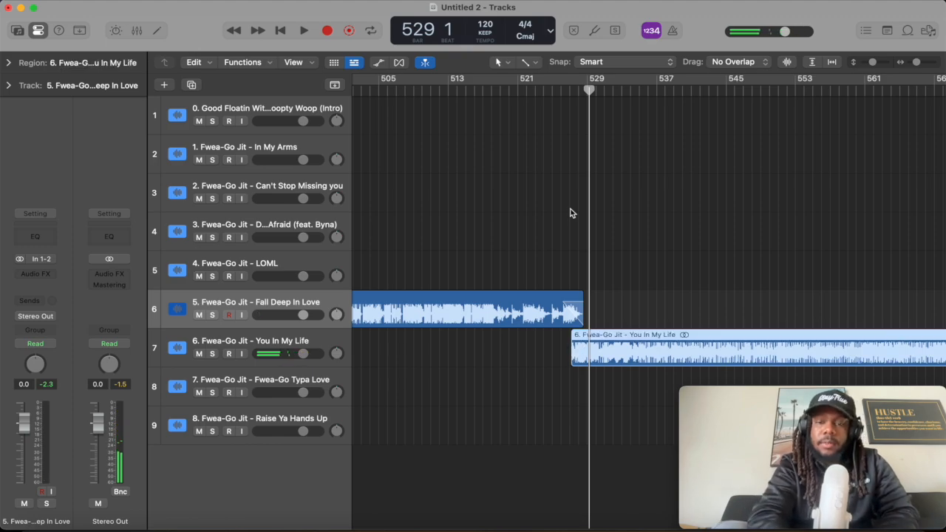
{"action": "key", "text": "Left"}
{"action": "key", "text": "super+z"}
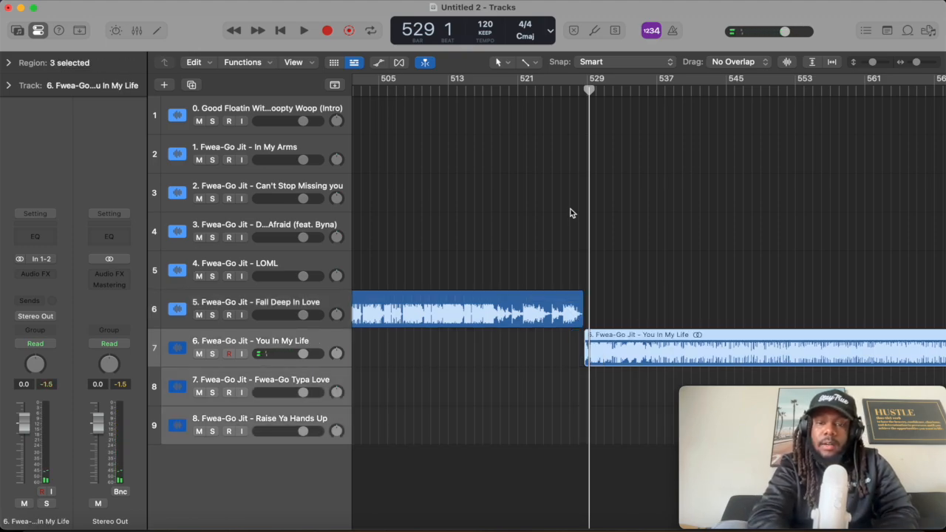
{"action": "left_click", "coordinate": [570, 212]}
{"action": "scroll", "coordinate": [607, 224], "scroll_direction": "up", "scroll_amount": 10}
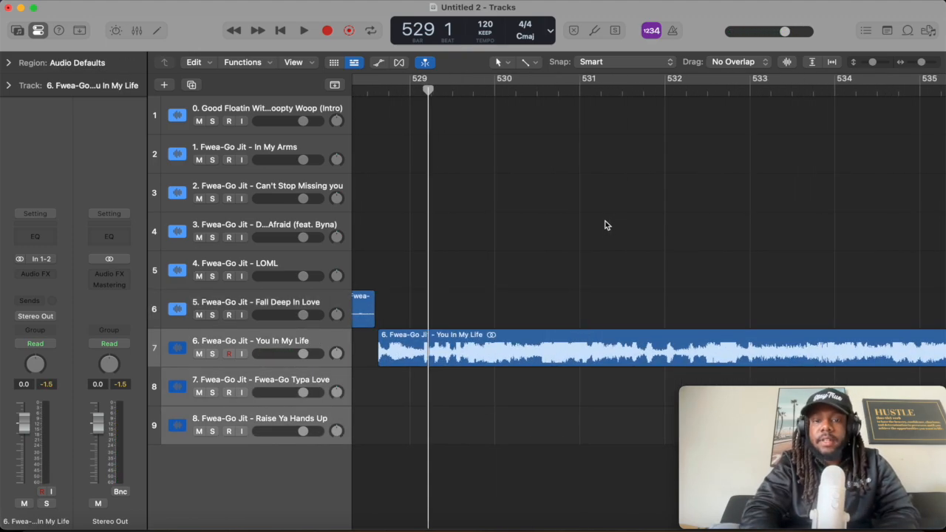
Step: Restore the shift of the last three songs' regions that overlaps You In My Life with Fall Deep In Love, leaving out the fades
{"action": "scroll", "coordinate": [553, 219], "scroll_direction": "down", "scroll_amount": 10}
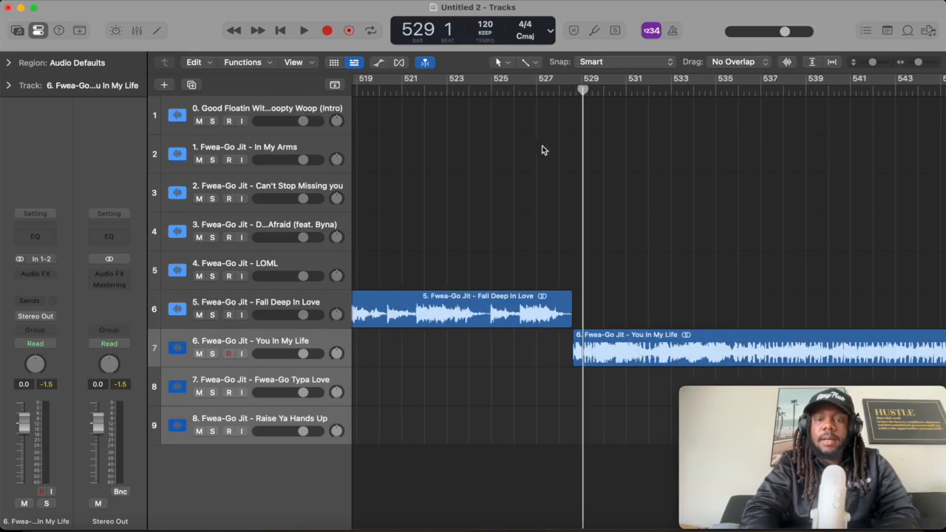
{"action": "scroll", "coordinate": [550, 159], "scroll_direction": "down", "scroll_amount": 3}
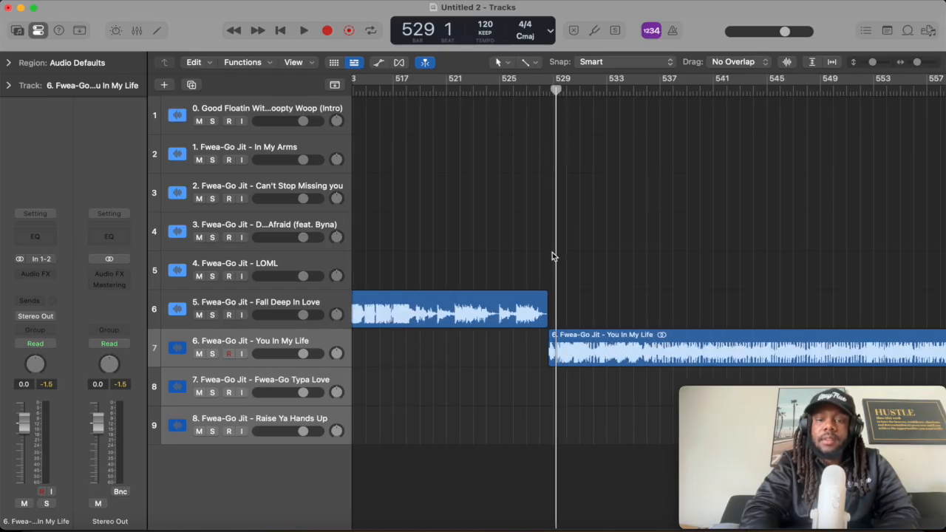
{"action": "key", "text": "super+z"}
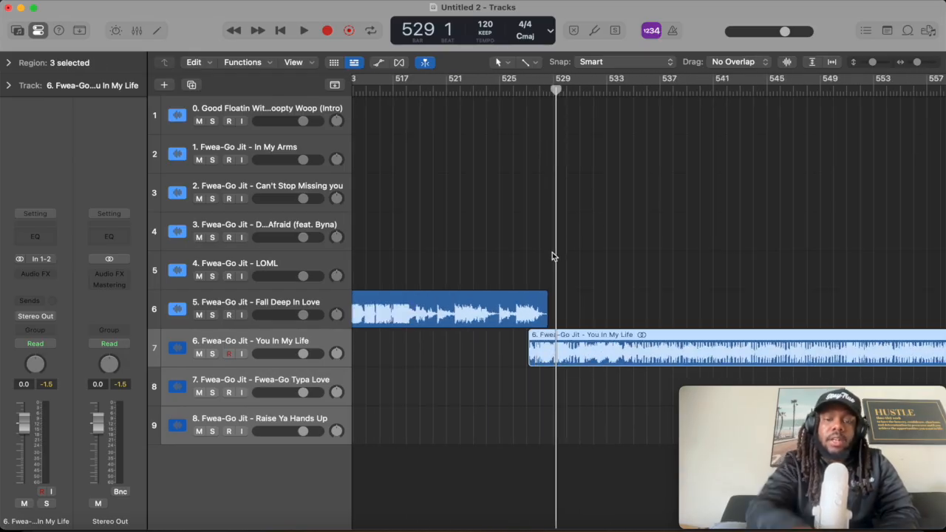
{"action": "left_click", "coordinate": [529, 277]}
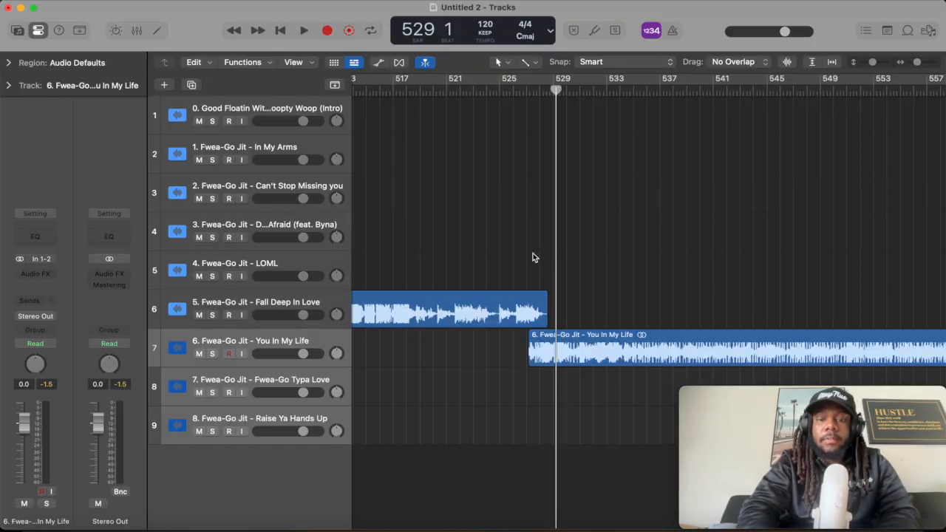
Step: Move only You In My Life so that it starts right where Fall Deep In Love ends, in bar 528
{"action": "scroll", "coordinate": [536, 324], "scroll_direction": "up", "scroll_amount": 5}
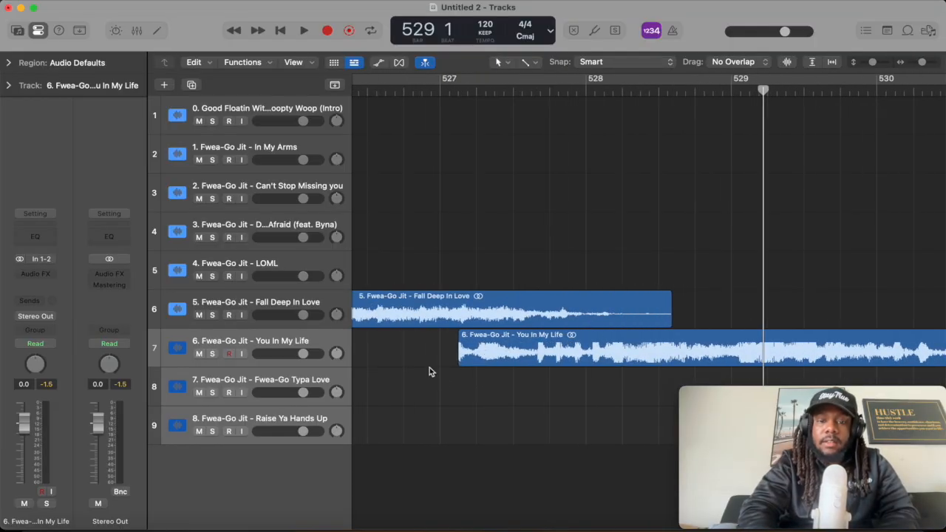
{"action": "left_click", "coordinate": [299, 339]}
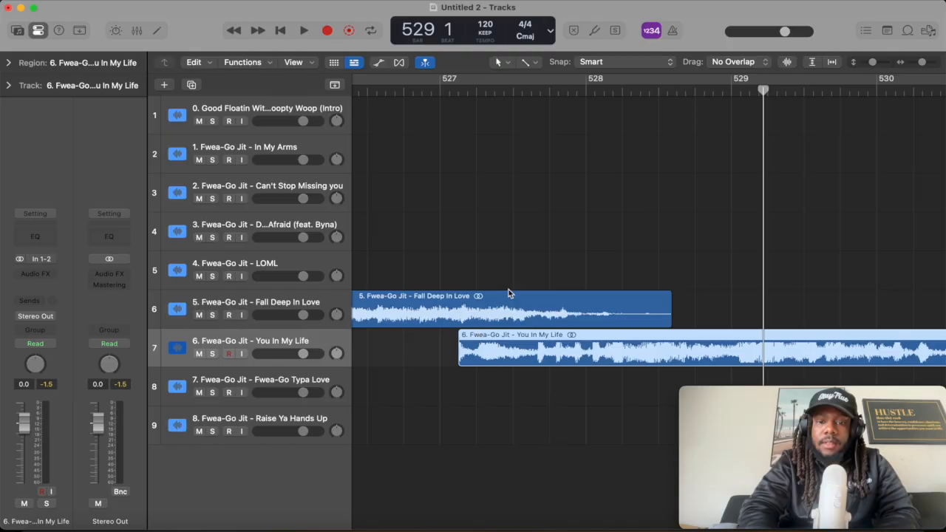
{"action": "left_click_drag", "start_coordinate": [479, 344], "coordinate": [494, 336]}
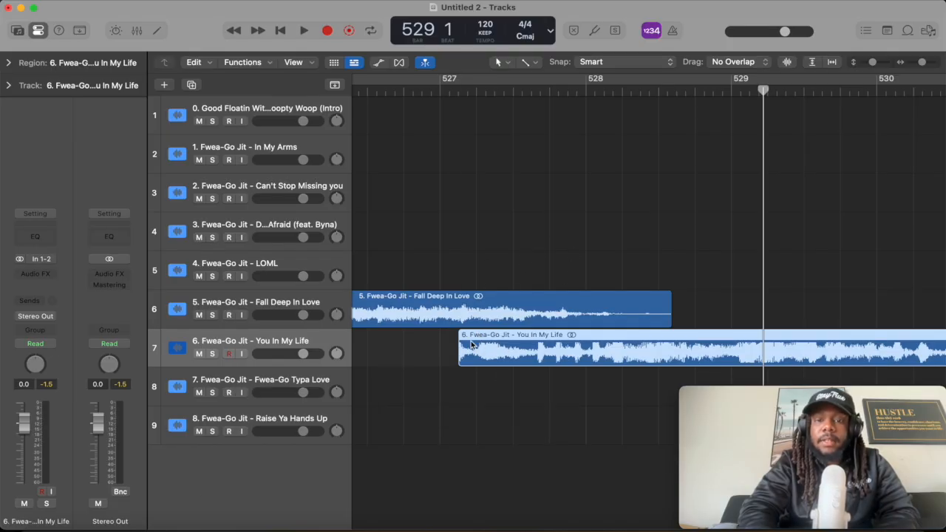
{"action": "mouse_move", "coordinate": [471, 344]}
{"action": "left_mouse_down"}
{"action": "mouse_move", "coordinate": [599, 341]}
{"action": "mouse_move", "coordinate": [471, 341]}
{"action": "left_mouse_up"}
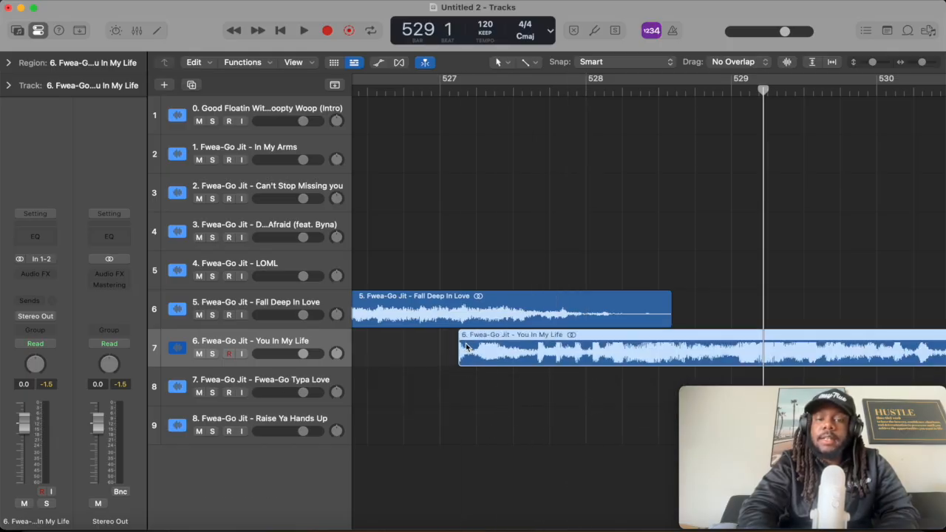
{"action": "left_click_drag", "start_coordinate": [466, 346], "coordinate": [681, 363]}
Step: Play the overlap between You In My Life and Fwea-Go Typa Love from bar 631
{"action": "scroll", "coordinate": [563, 314], "scroll_direction": "right", "scroll_amount": 15}
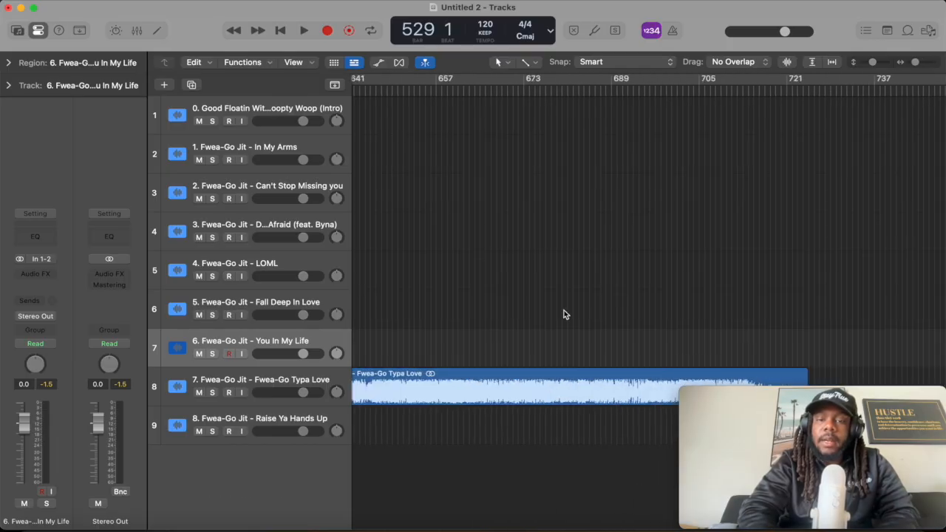
{"action": "scroll", "coordinate": [563, 313], "scroll_direction": "left", "scroll_amount": 10}
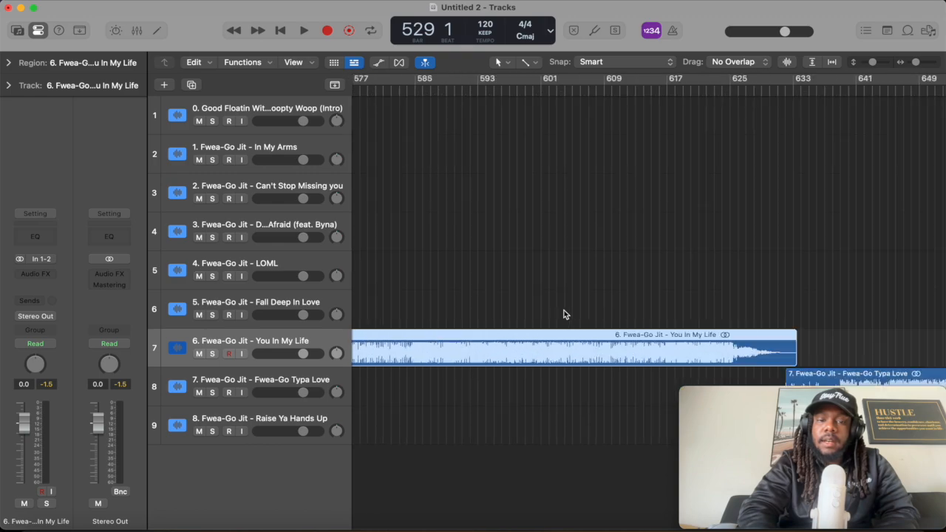
{"action": "scroll", "coordinate": [563, 314], "scroll_direction": "left", "scroll_amount": 5}
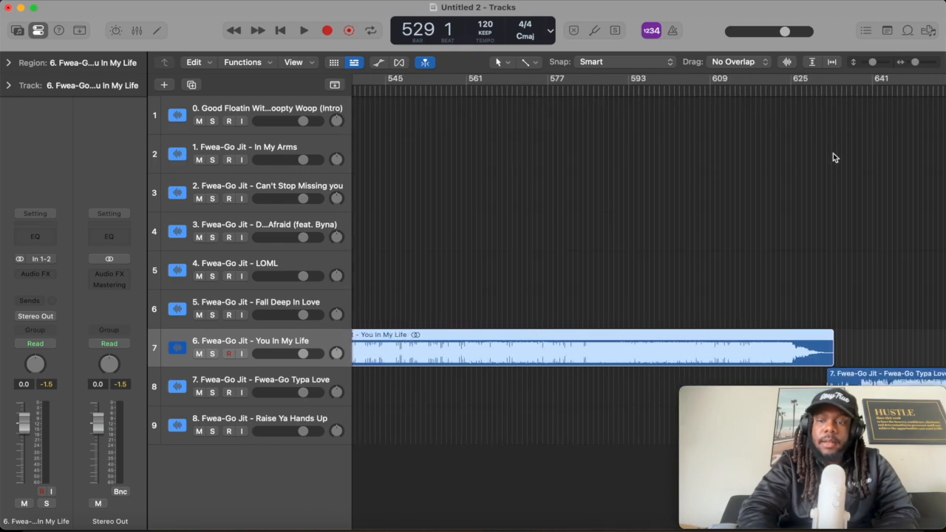
{"action": "scroll", "coordinate": [832, 153], "scroll_direction": "up", "scroll_amount": 5}
{"action": "left_click", "coordinate": [575, 91]}
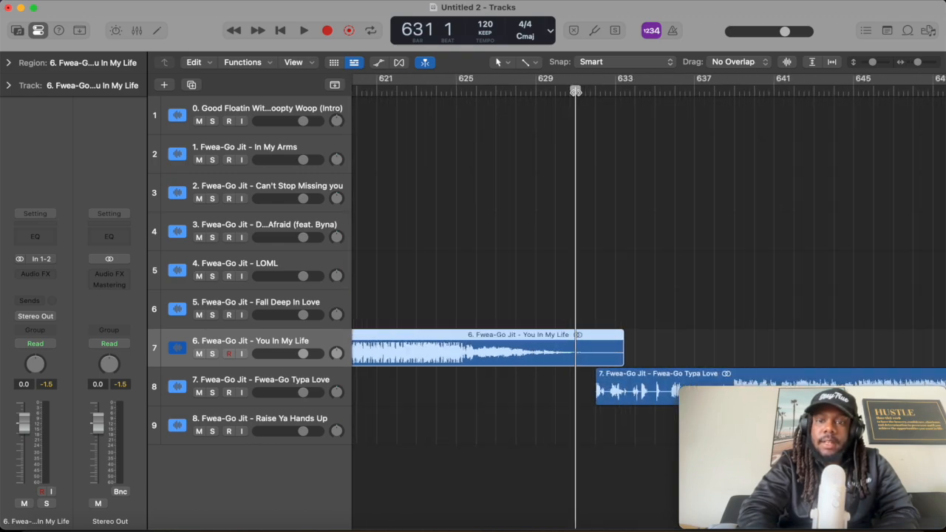
{"action": "left_click_drag", "start_coordinate": [575, 91], "coordinate": [575, 415]}
{"action": "key", "text": "space"}
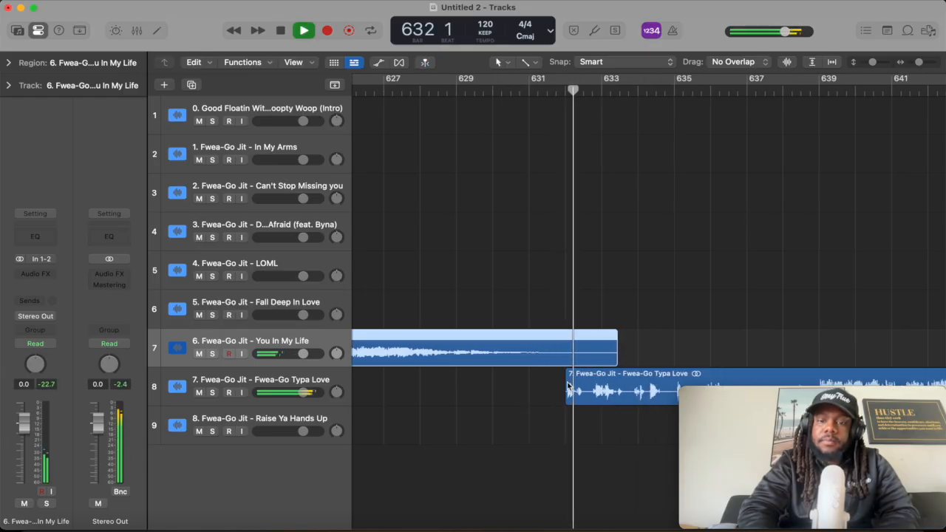
{"action": "key", "text": "space"}
Step: Move Fwea-Go Typa Love so that it starts right where You In My Life ends, in bar 633
{"action": "left_click", "coordinate": [536, 400]}
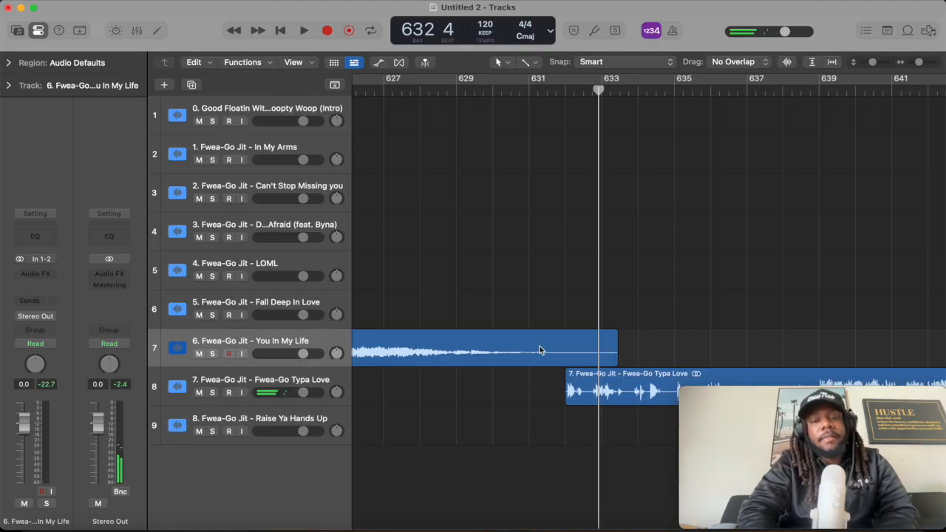
{"action": "left_click", "coordinate": [586, 392]}
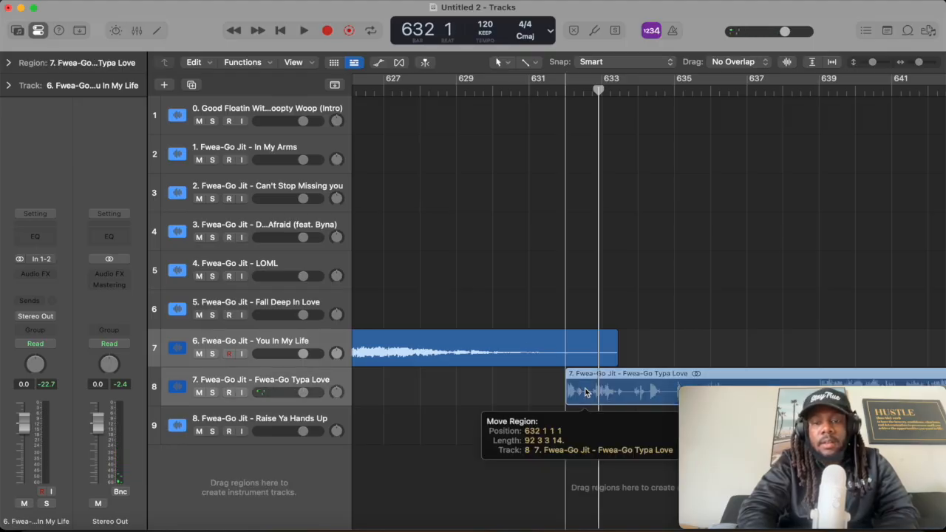
{"action": "left_click_drag", "start_coordinate": [586, 392], "coordinate": [636, 385]}
{"action": "scroll", "coordinate": [641, 336], "scroll_direction": "up", "scroll_amount": 5}
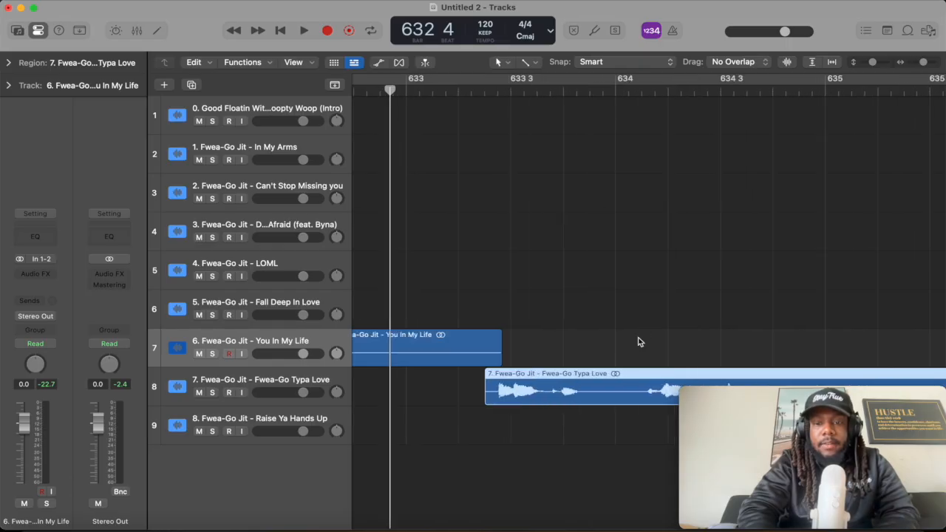
{"action": "left_click_drag", "start_coordinate": [515, 389], "coordinate": [523, 390]}
{"action": "scroll", "coordinate": [523, 389], "scroll_direction": "down", "scroll_amount": 10}
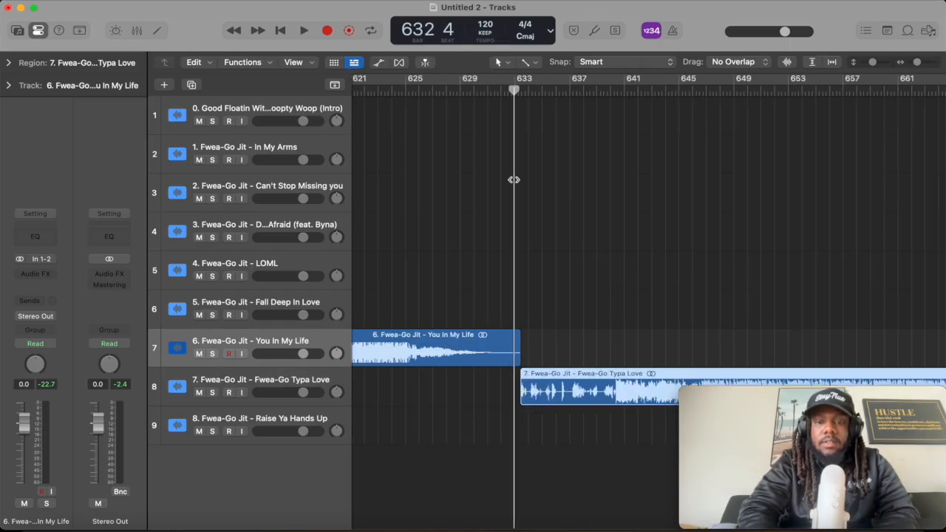
Step: Play the join between You In My Life and Fwea-Go Typa Love from beat 4 of bar 632
{"action": "key", "text": "space"}
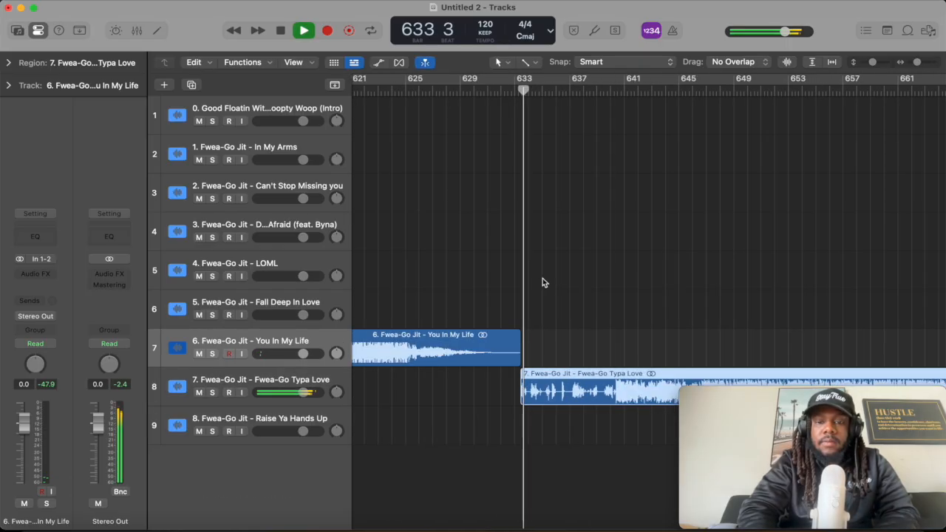
{"action": "scroll", "coordinate": [542, 277], "scroll_direction": "down", "scroll_amount": 10}
{"action": "key", "text": "space"}
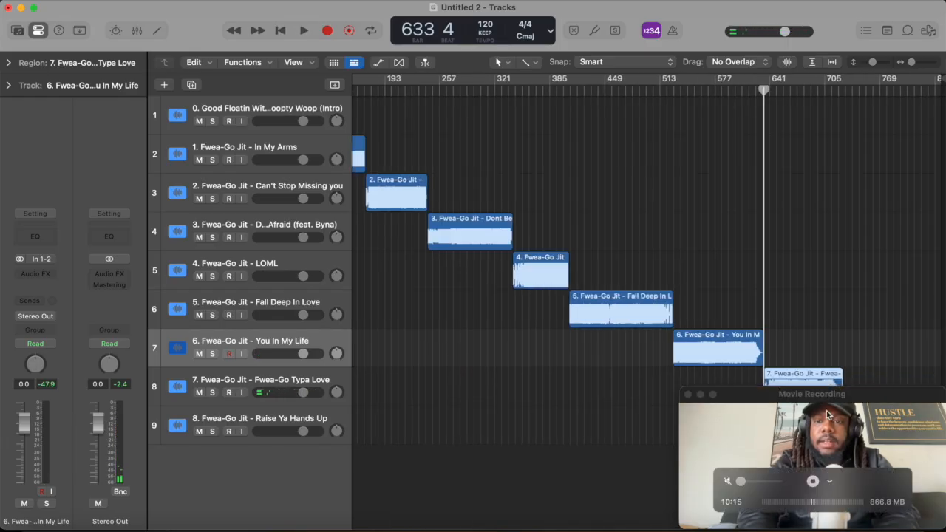
Step: Play the overlap between Fwea-Go Typa Love and Raise Ya Hands Up from bar 718
{"action": "left_click_drag", "start_coordinate": [819, 390], "coordinate": [813, 140]}
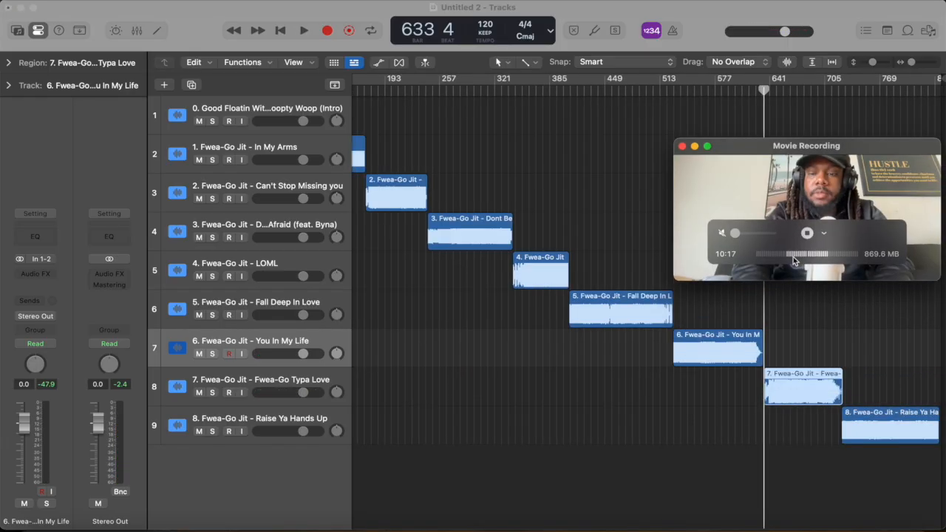
{"action": "left_click", "coordinate": [818, 89]}
{"action": "left_click_drag", "start_coordinate": [820, 90], "coordinate": [836, 92]}
{"action": "scroll", "coordinate": [826, 343], "scroll_direction": "up", "scroll_amount": 10}
{"action": "scroll", "coordinate": [826, 345], "scroll_direction": "right", "scroll_amount": 10}
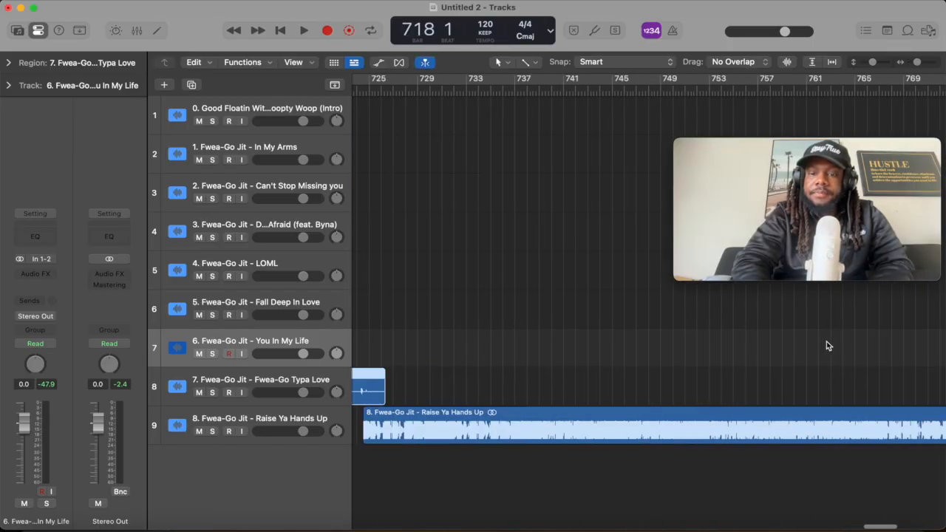
{"action": "scroll", "coordinate": [583, 322], "scroll_direction": "left", "scroll_amount": 3}
{"action": "key", "text": "space"}
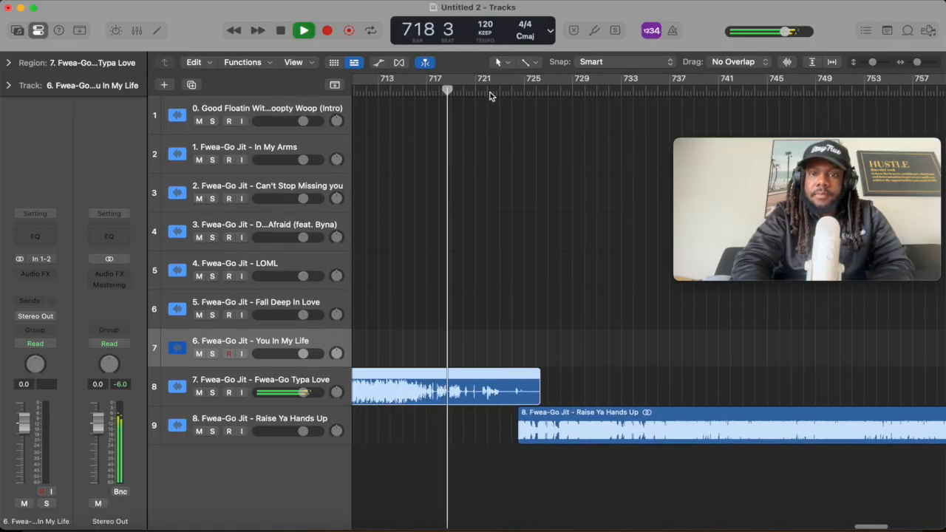
{"action": "scroll", "coordinate": [513, 269], "scroll_direction": "right", "scroll_amount": 3}
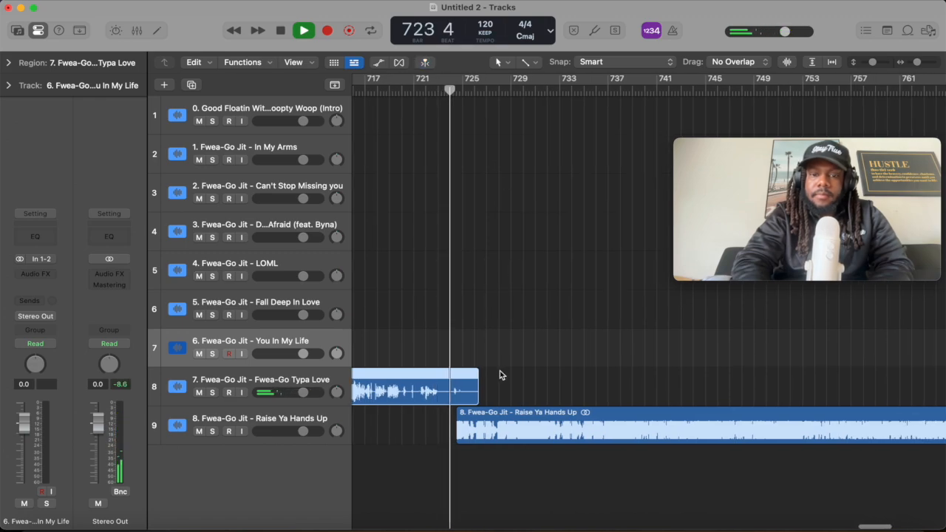
Step: Stop playback and move Raise Ya Hands Up to the end of Fwea-Go Typa Love, at about bar 726
{"action": "left_click", "coordinate": [492, 463]}
{"action": "left_click", "coordinate": [475, 423]}
{"action": "key", "text": "space"}
{"action": "mouse_move", "coordinate": [475, 423]}
{"action": "left_mouse_down"}
{"action": "mouse_move", "coordinate": [495, 424]}
{"action": "mouse_move", "coordinate": [483, 430]}
{"action": "left_mouse_up"}
{"action": "scroll", "coordinate": [496, 425], "scroll_direction": "up", "scroll_amount": 5}
{"action": "scroll", "coordinate": [497, 430], "scroll_direction": "left", "scroll_amount": 3}
Step: Play the repositioned join from Fwea-Go Typa Love into Raise Ya Hands Up, stopping in bar 727
{"action": "key", "text": "space"}
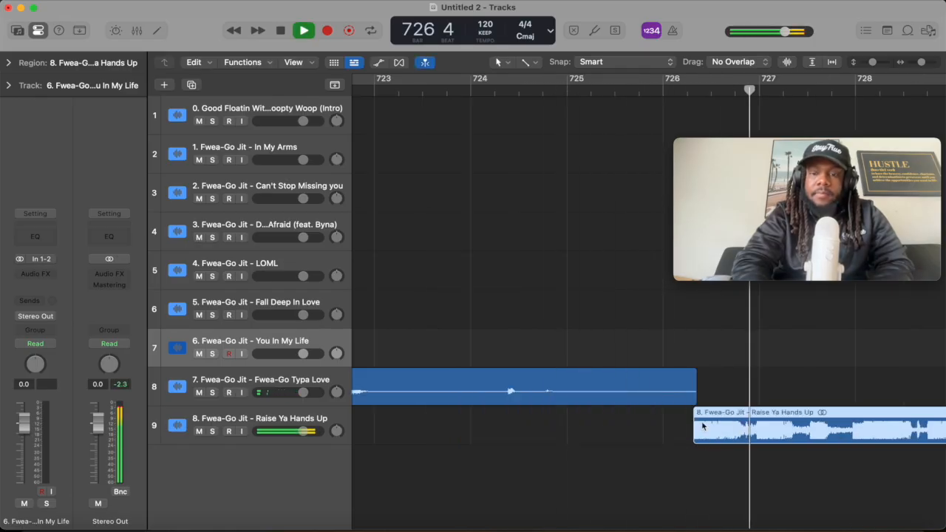
{"action": "key", "text": "z"}
{"action": "key", "text": "space"}
{"action": "left_click", "coordinate": [645, 468]}
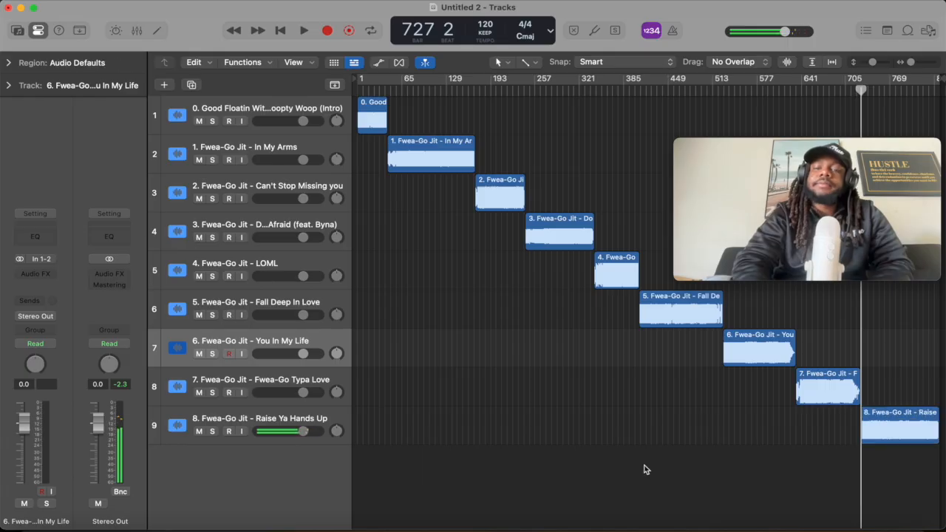
{"action": "left_click_drag", "start_coordinate": [743, 158], "coordinate": [748, 404]}
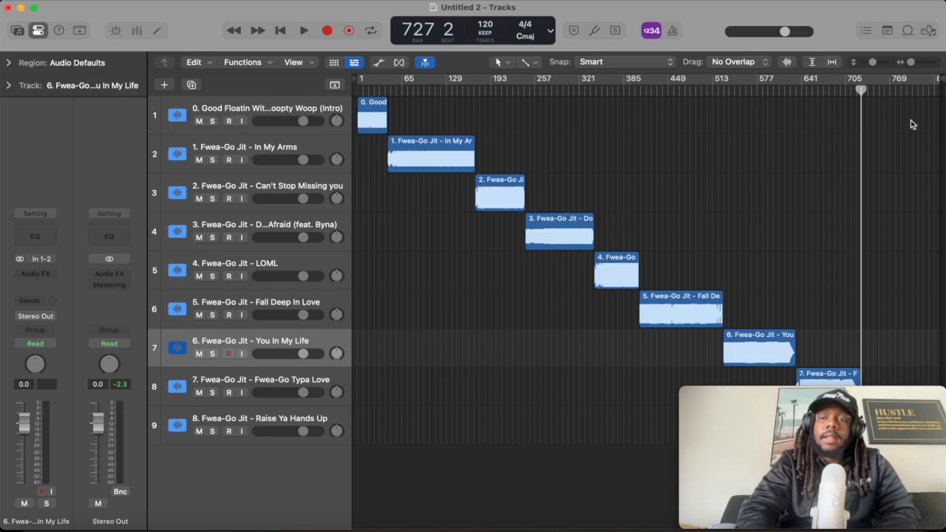
{"action": "left_click_drag", "start_coordinate": [932, 105], "coordinate": [385, 479]}
{"action": "left_click", "coordinate": [385, 480]}
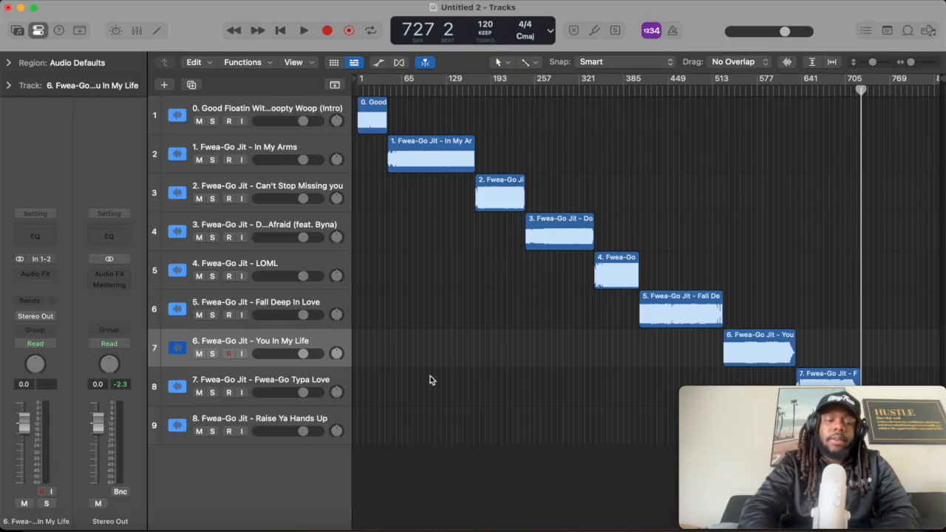
Step: Set the cycle range to span all nine song regions and open the bounce settings for Output 1-2
{"action": "key", "text": "super+a"}
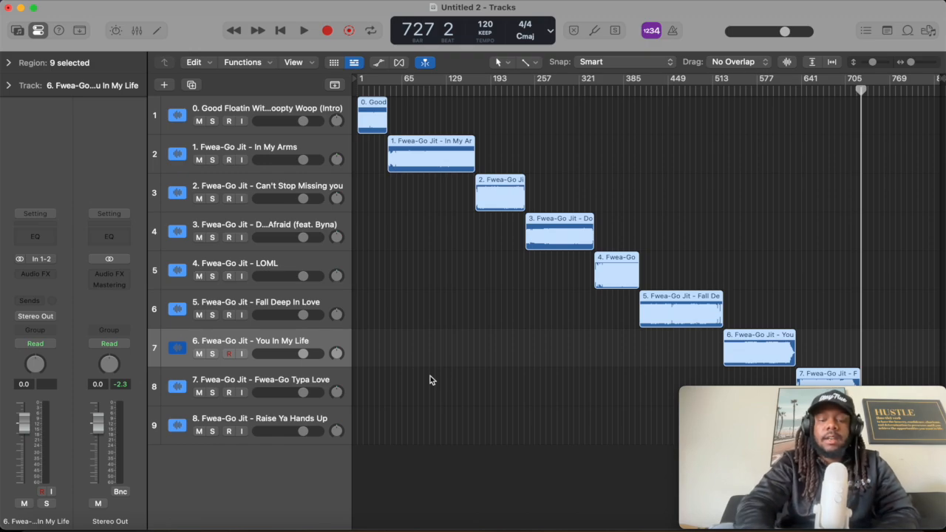
{"action": "key", "text": "u"}
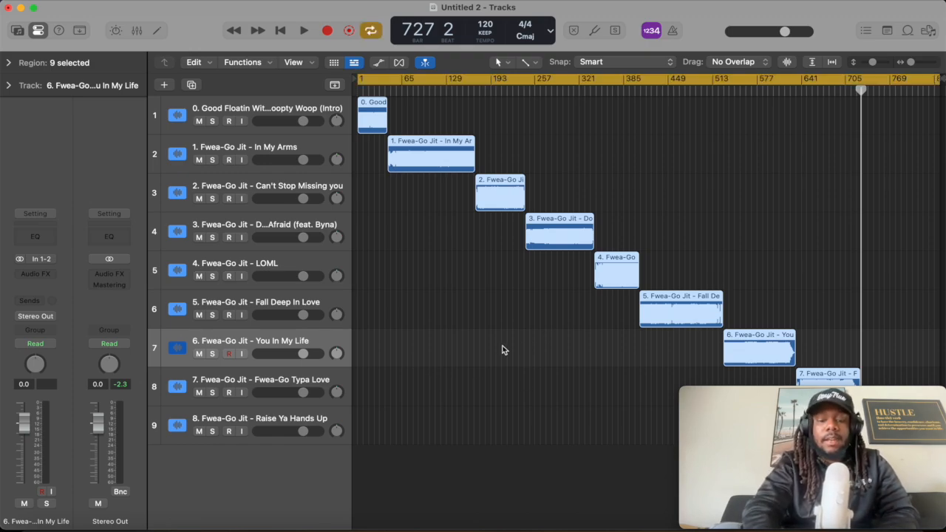
{"action": "key", "text": "super+b"}
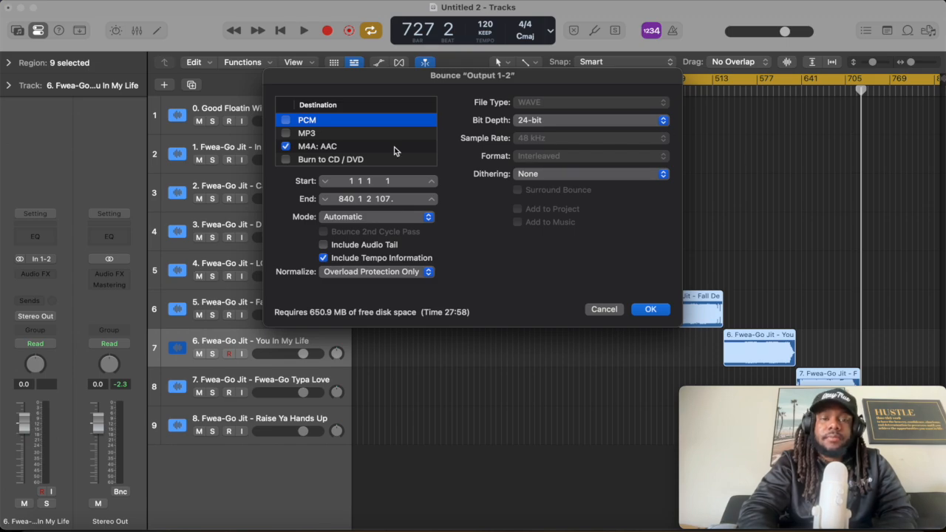
Step: Enable PCM and MP3 as bounce destinations with M4A: AAC switched off, and review the settings of both formats
{"action": "left_click", "coordinate": [286, 134]}
{"action": "left_click", "coordinate": [286, 121]}
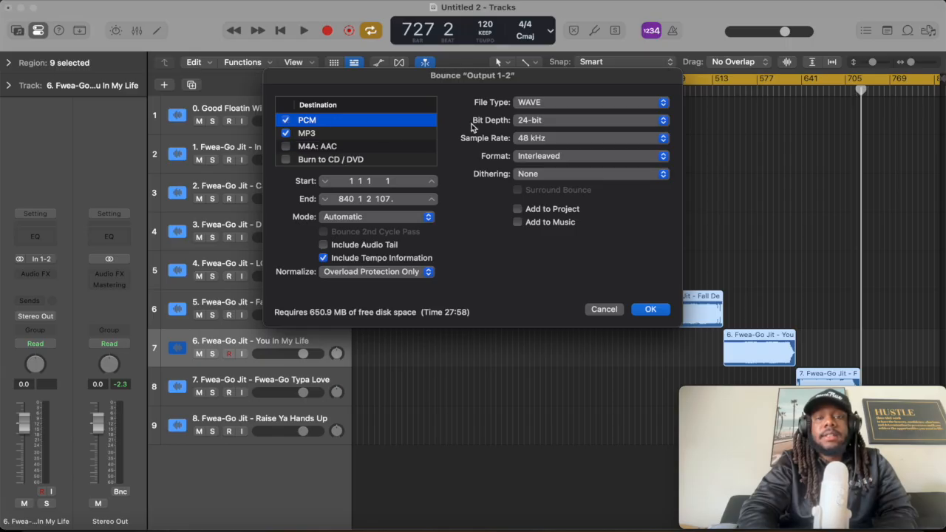
{"action": "left_click", "coordinate": [286, 146]}
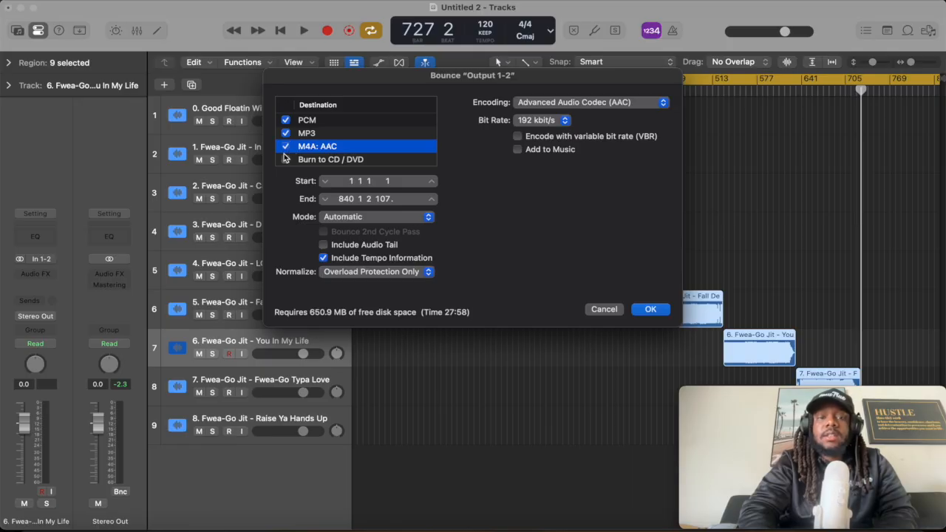
{"action": "left_click", "coordinate": [286, 146]}
{"action": "left_click", "coordinate": [286, 120]}
{"action": "left_click", "coordinate": [286, 120]}
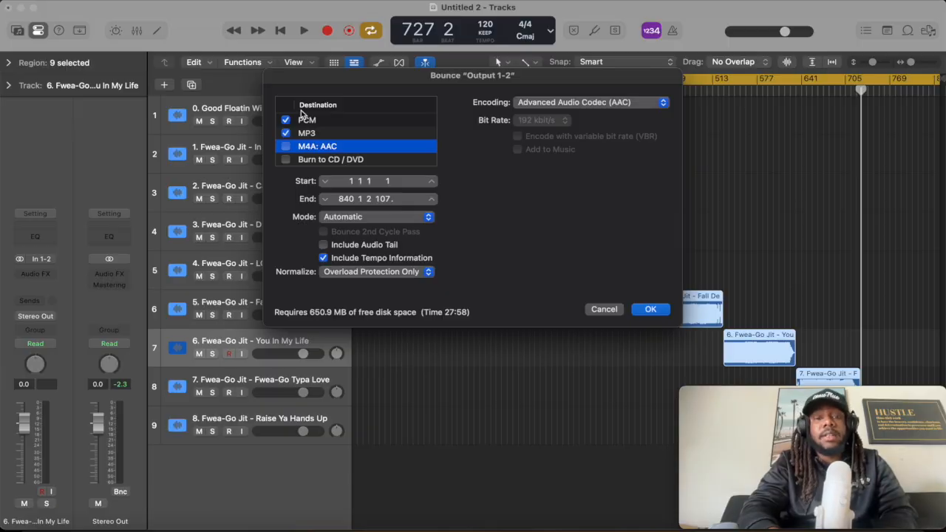
{"action": "left_click", "coordinate": [314, 120]}
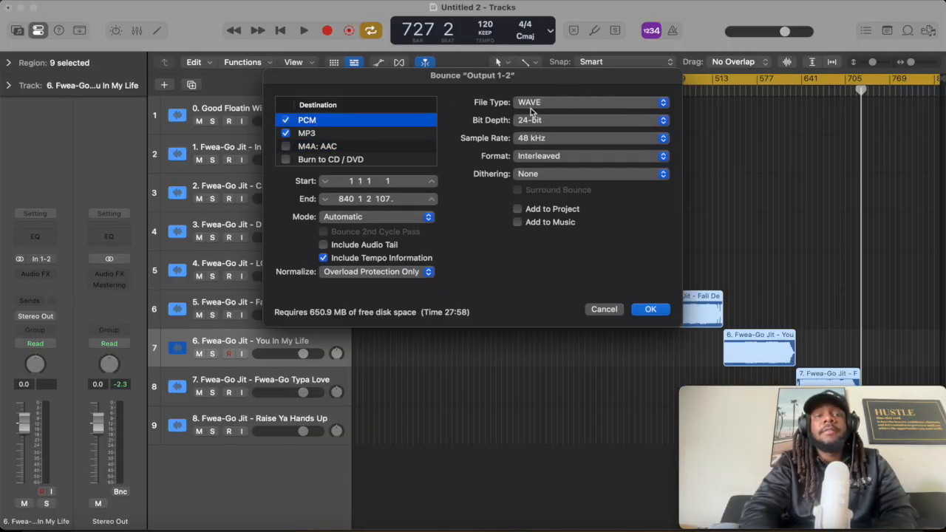
{"action": "left_click", "coordinate": [333, 134]}
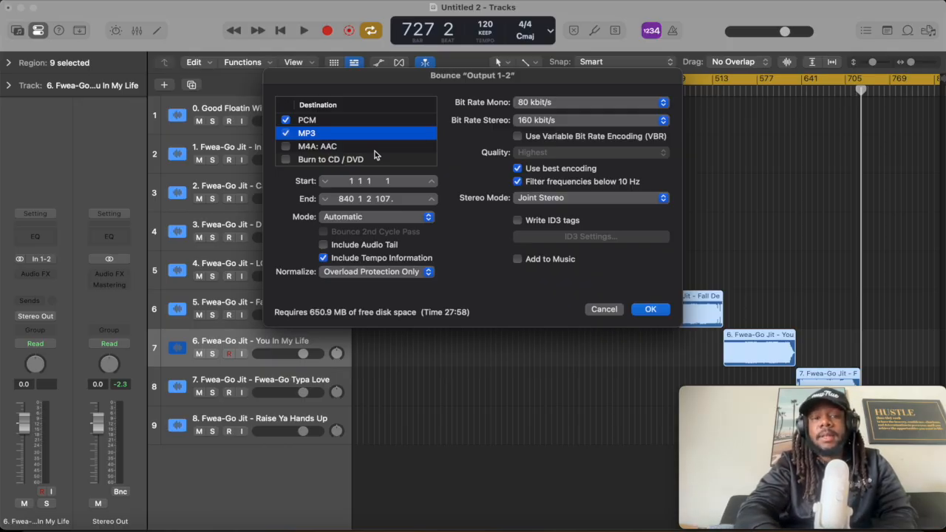
Step: Make M4A: AAC the only enabled bounce destination, and review the MP3 and PCM options
{"action": "left_click", "coordinate": [286, 133]}
{"action": "left_click", "coordinate": [285, 120]}
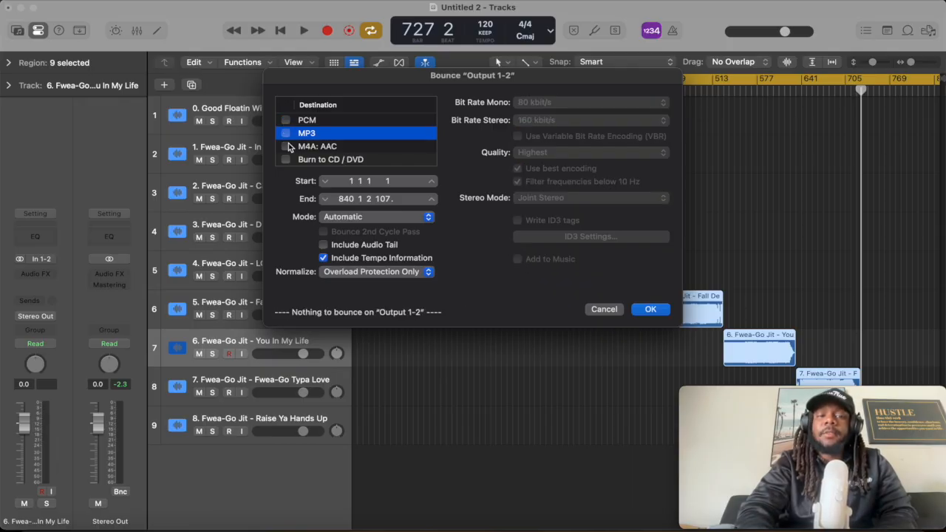
{"action": "left_click", "coordinate": [286, 147]}
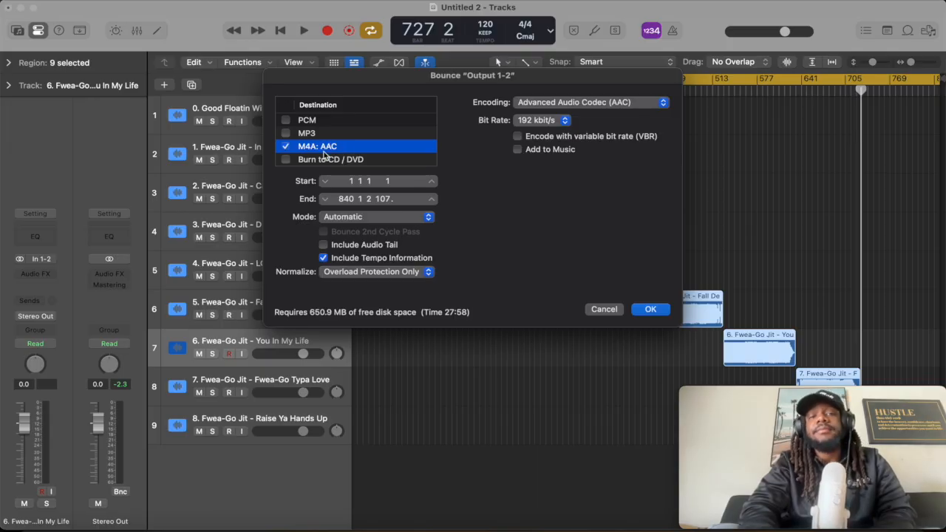
{"action": "left_click", "coordinate": [309, 136]}
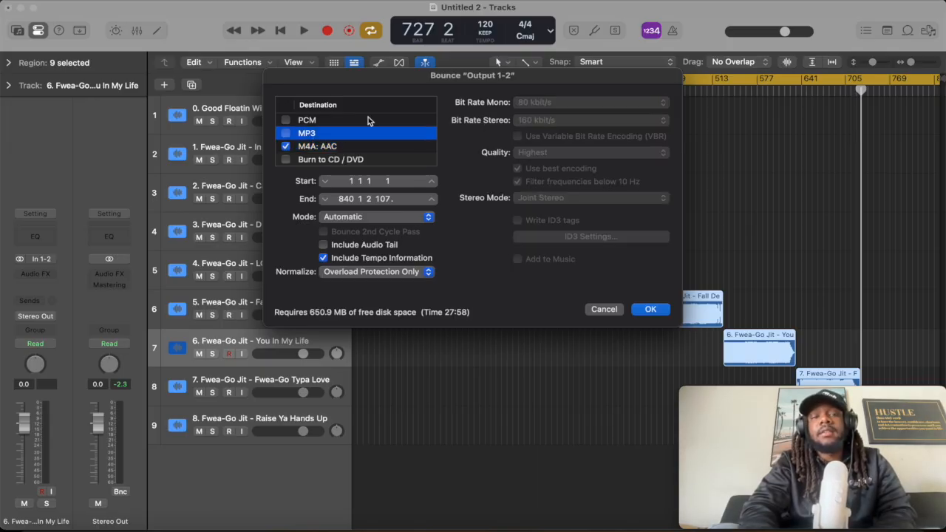
{"action": "left_click", "coordinate": [329, 120]}
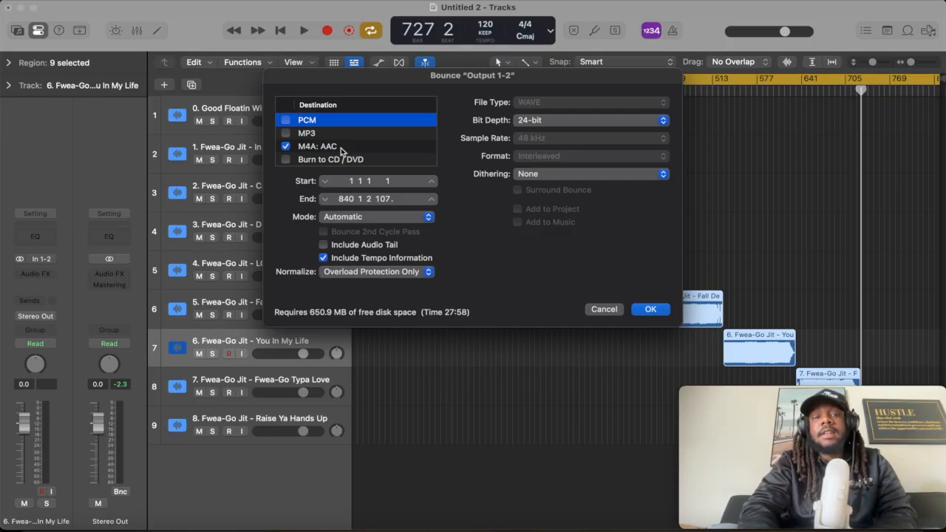
Step: Try enabling PCM and MP3 alongside M4A: AAC, review the format settings, and restore M4A: AAC as the only bounce destination
{"action": "left_click", "coordinate": [341, 150]}
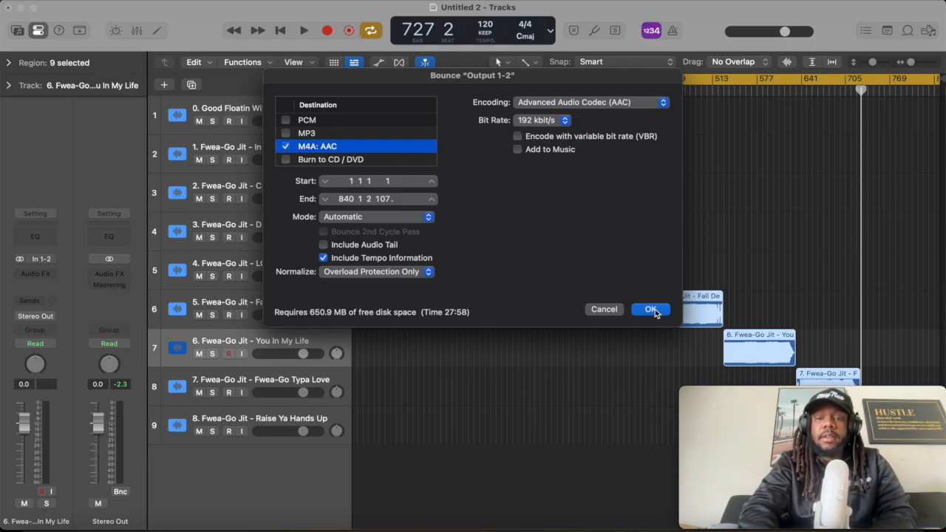
{"action": "left_click", "coordinate": [285, 133]}
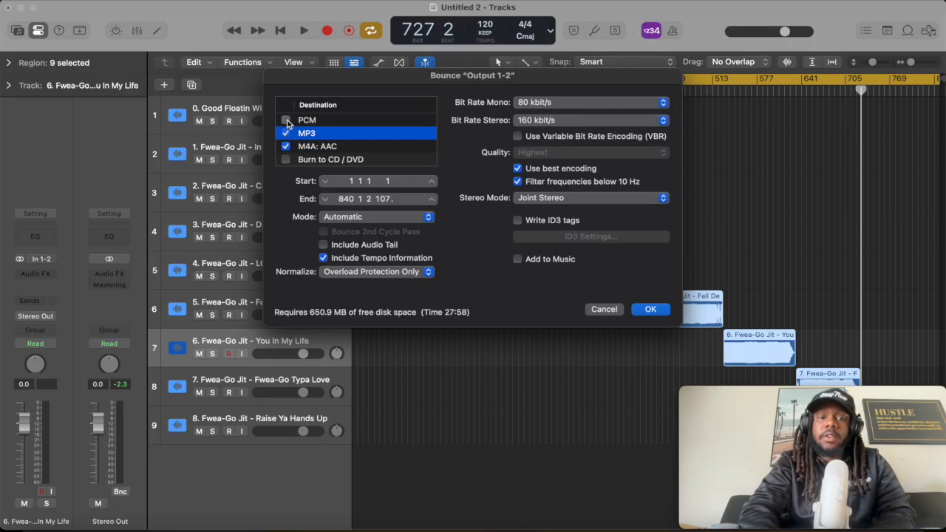
{"action": "left_click", "coordinate": [285, 120]}
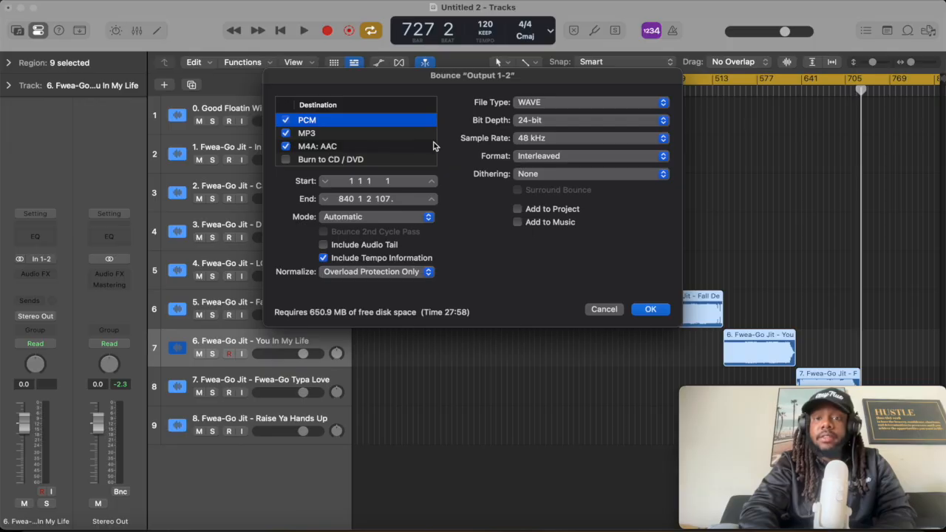
{"action": "left_click", "coordinate": [285, 120]}
{"action": "left_click", "coordinate": [286, 121]}
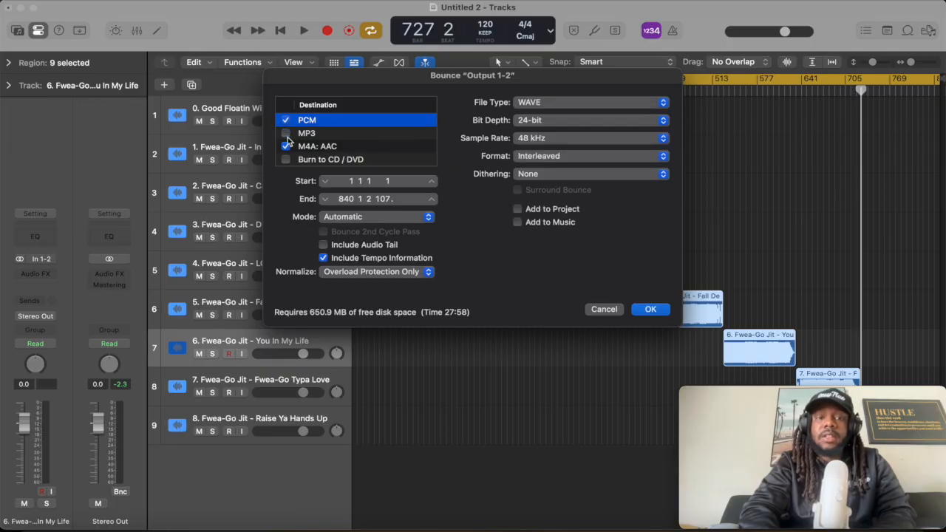
{"action": "left_click", "coordinate": [289, 137]}
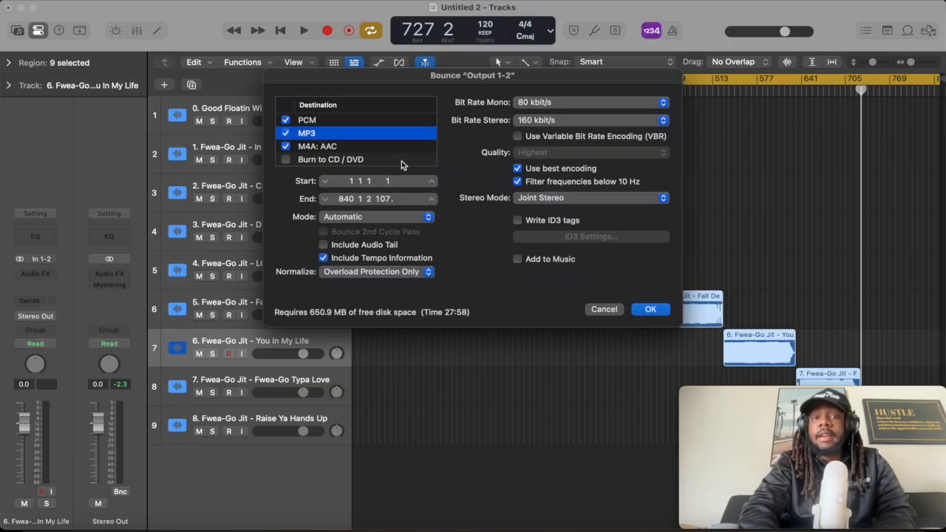
{"action": "left_click", "coordinate": [367, 147]}
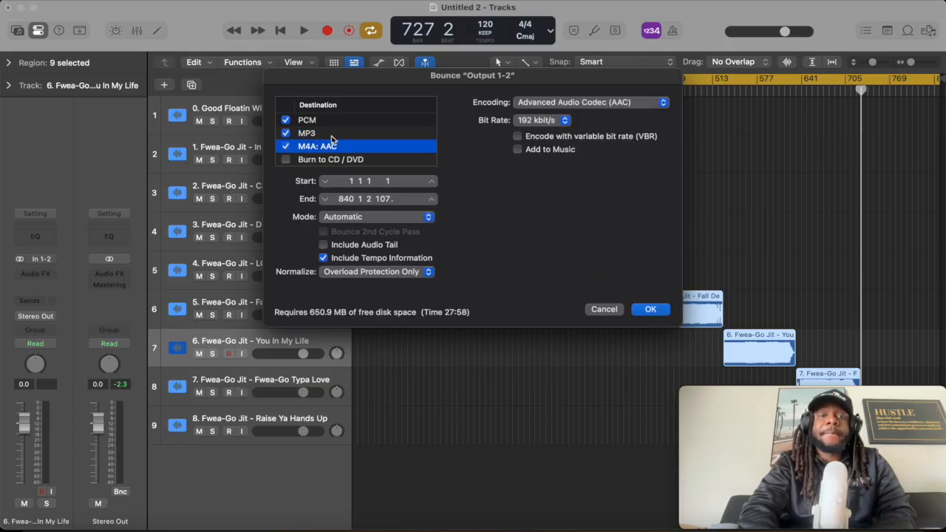
{"action": "left_click", "coordinate": [286, 133]}
{"action": "left_click", "coordinate": [286, 120]}
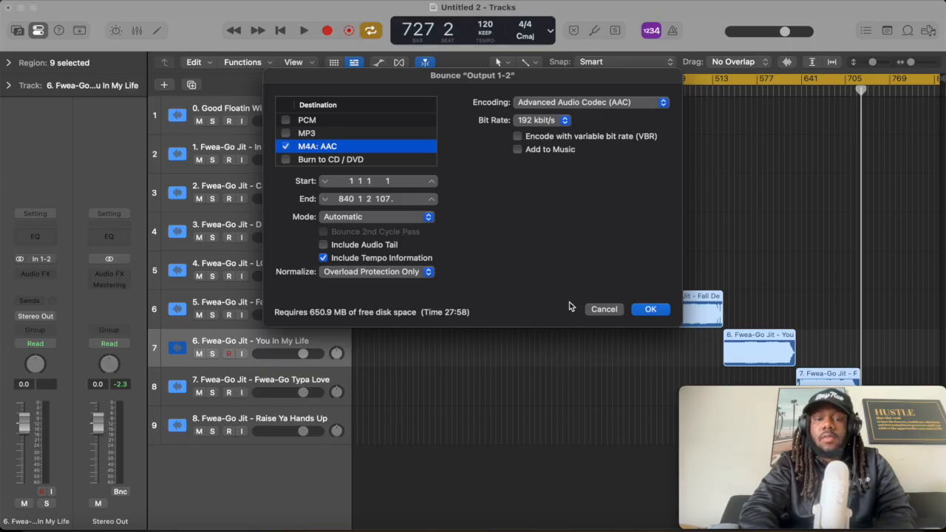
Step: Bounce the arrangement as Album m4a into the Good Floatin With My Woopty Woop folder, replacing the existing file of that name
{"action": "left_click", "coordinate": [650, 309]}
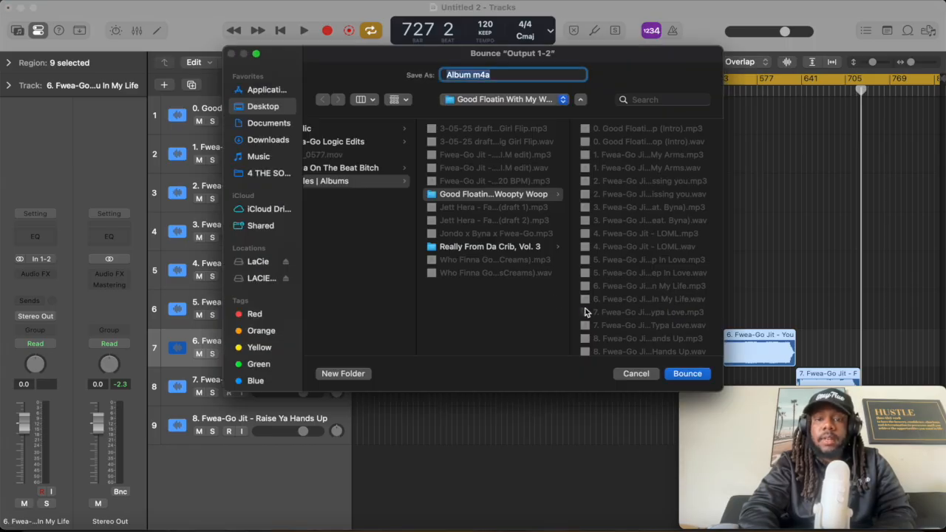
{"action": "left_click", "coordinate": [491, 194]}
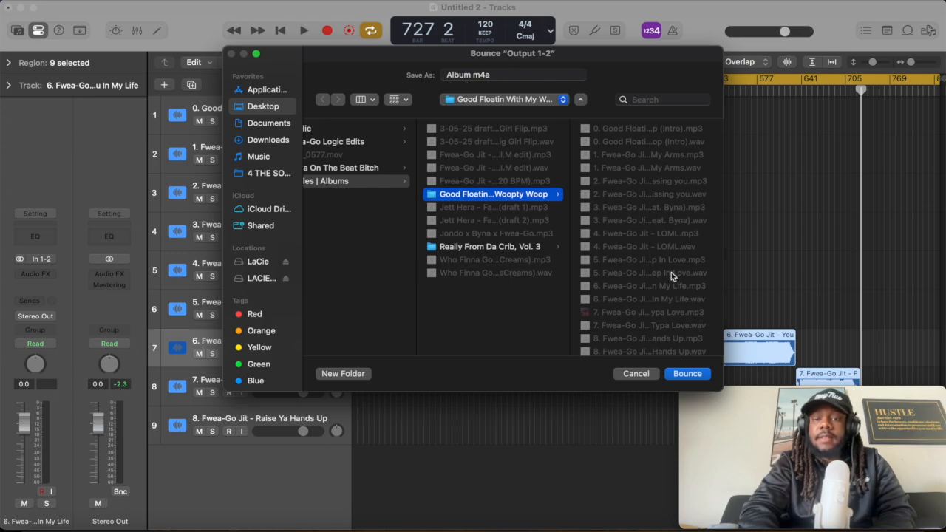
{"action": "left_click", "coordinate": [691, 375]}
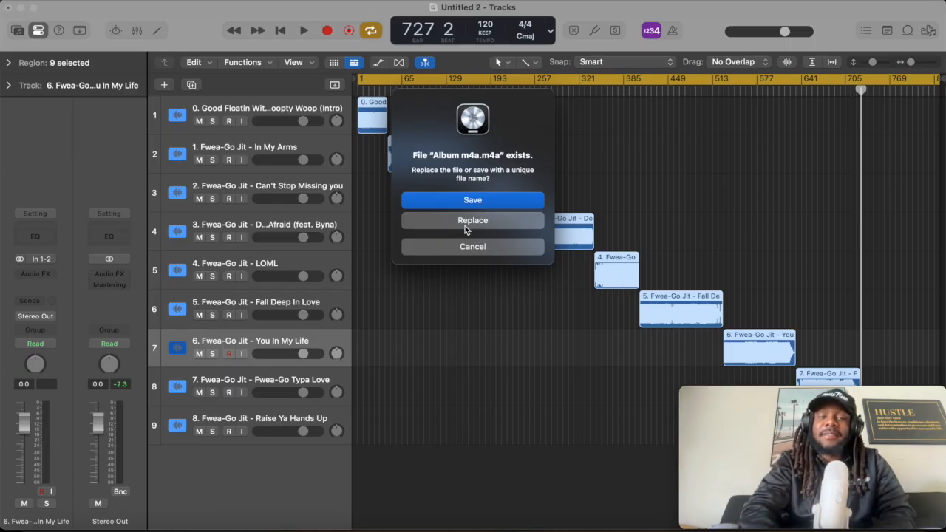
{"action": "left_click", "coordinate": [465, 227]}
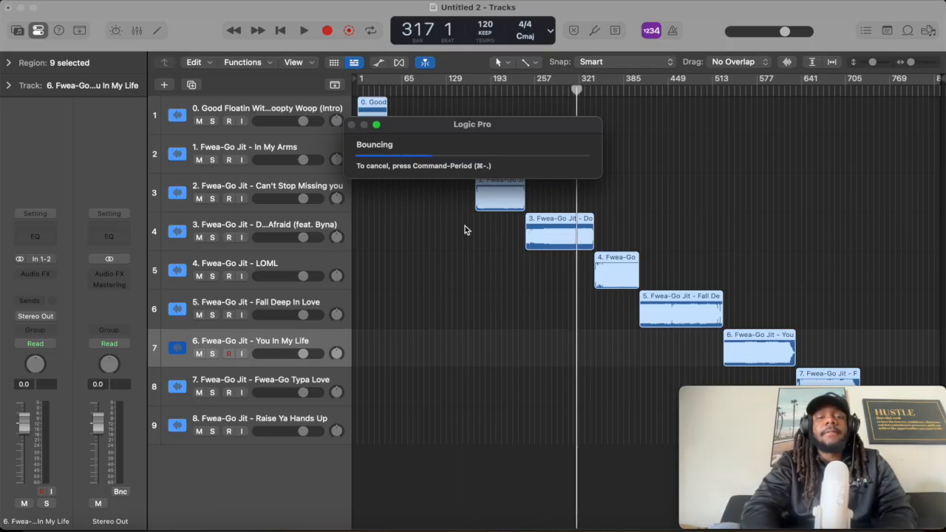
Step: Switch to Finder, locate the bounced Album m4a.m4a in the album folder, and return to the Logic Pro arrangement
{"action": "left_click", "coordinate": [32, 528]}
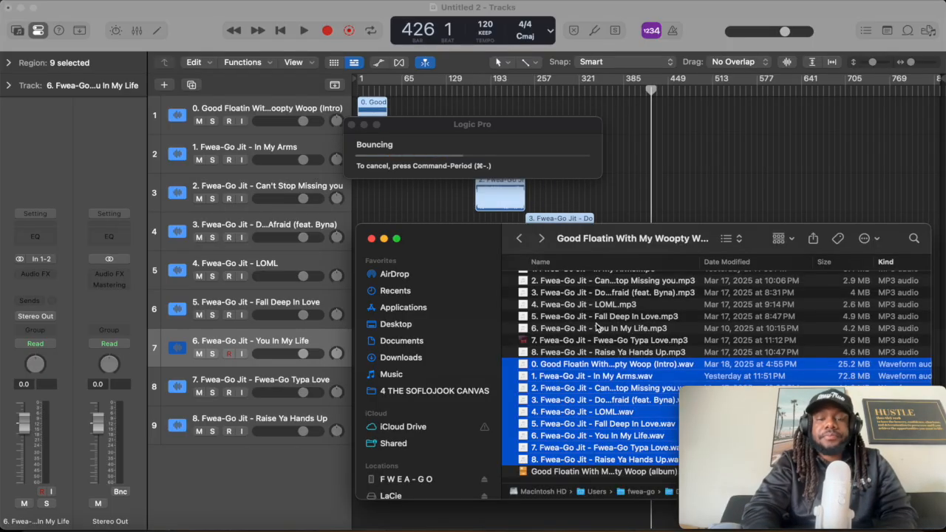
{"action": "scroll", "coordinate": [600, 327], "scroll_direction": "up", "scroll_amount": 3}
{"action": "scroll", "coordinate": [587, 288], "scroll_direction": "down", "scroll_amount": 2}
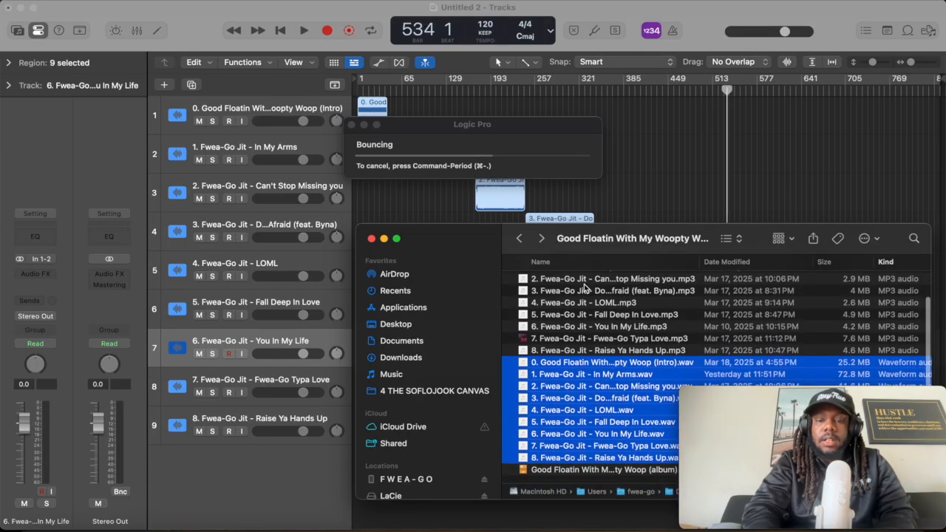
{"action": "scroll", "coordinate": [589, 332], "scroll_direction": "up", "scroll_amount": 2}
{"action": "scroll", "coordinate": [591, 331], "scroll_direction": "down", "scroll_amount": 1}
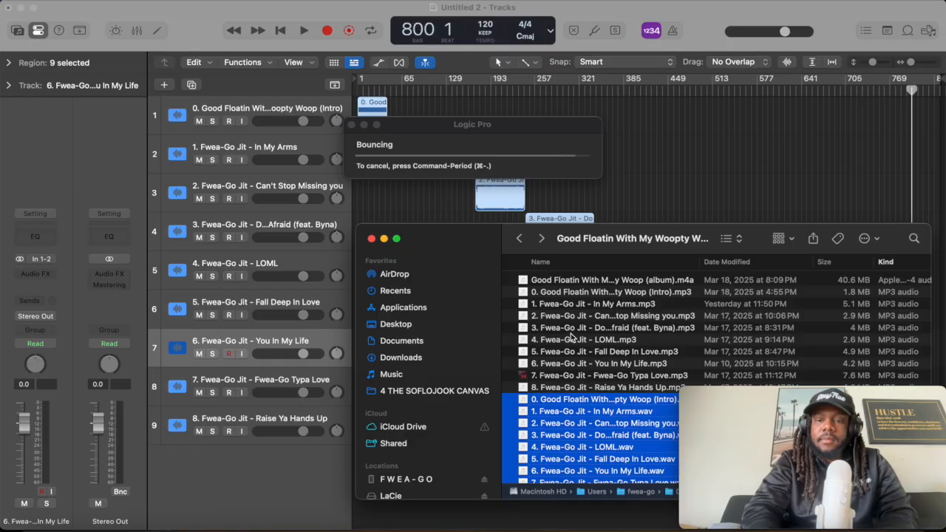
{"action": "left_click", "coordinate": [604, 294]}
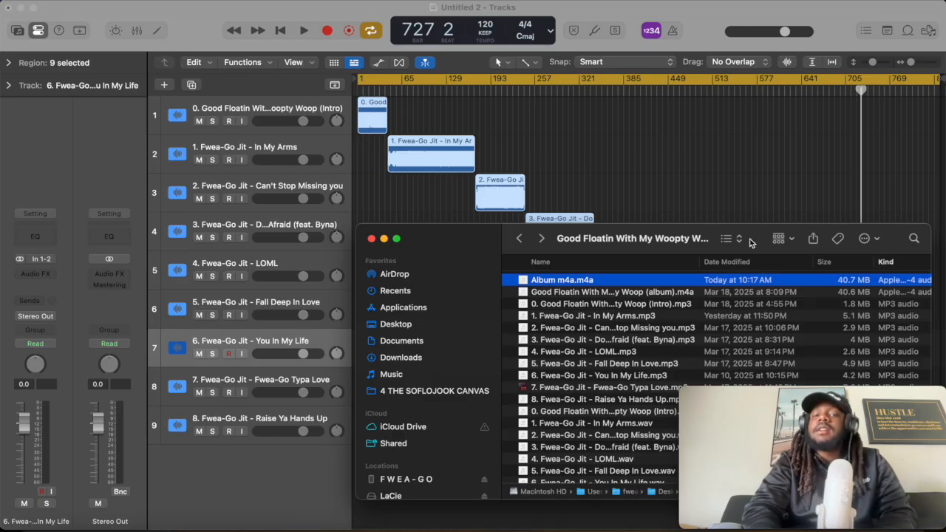
{"action": "left_click", "coordinate": [693, 176]}
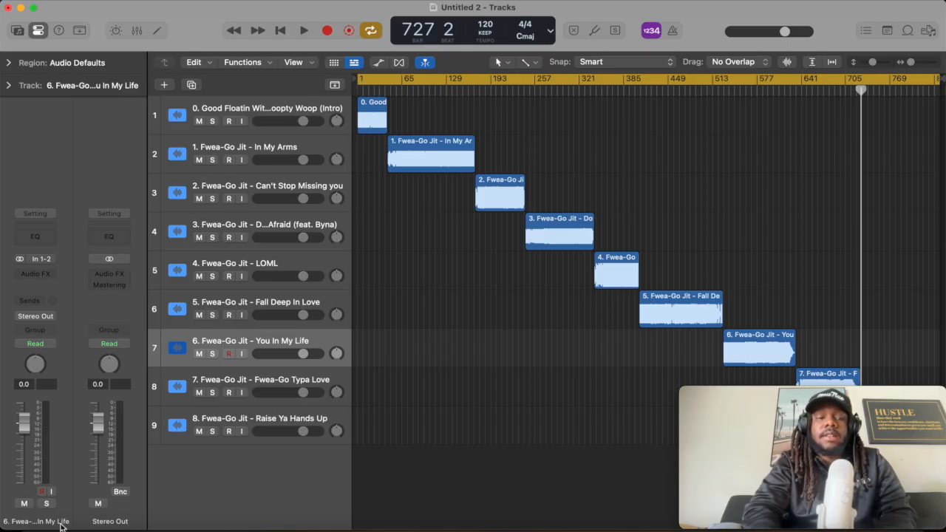
Step: Play a Quick Look preview of Album m4a.m4a in Finder, close it, and go back to Logic Pro
{"action": "left_click", "coordinate": [33, 531]}
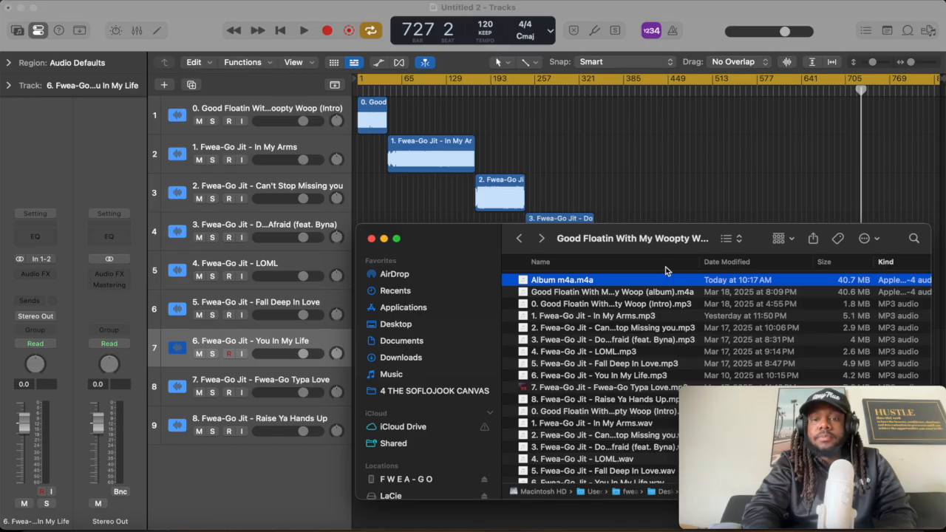
{"action": "key", "text": "space"}
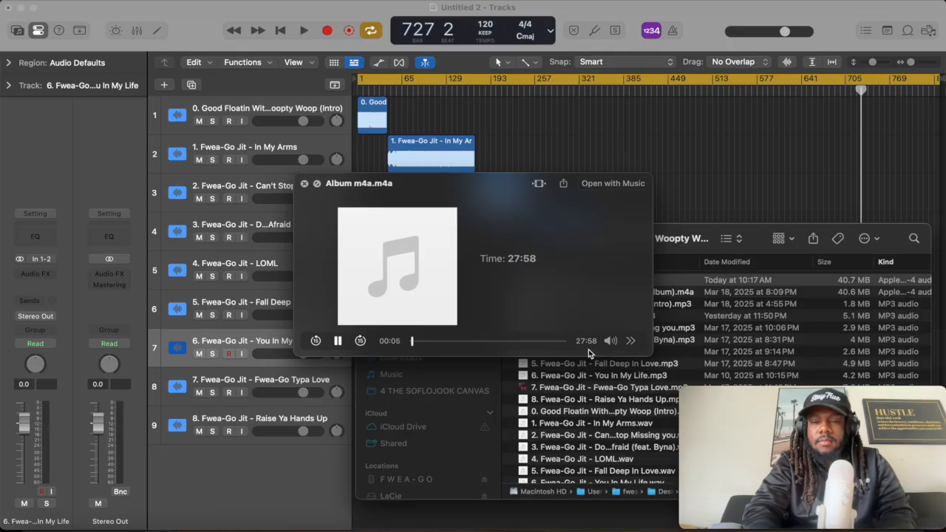
{"action": "key", "text": "space"}
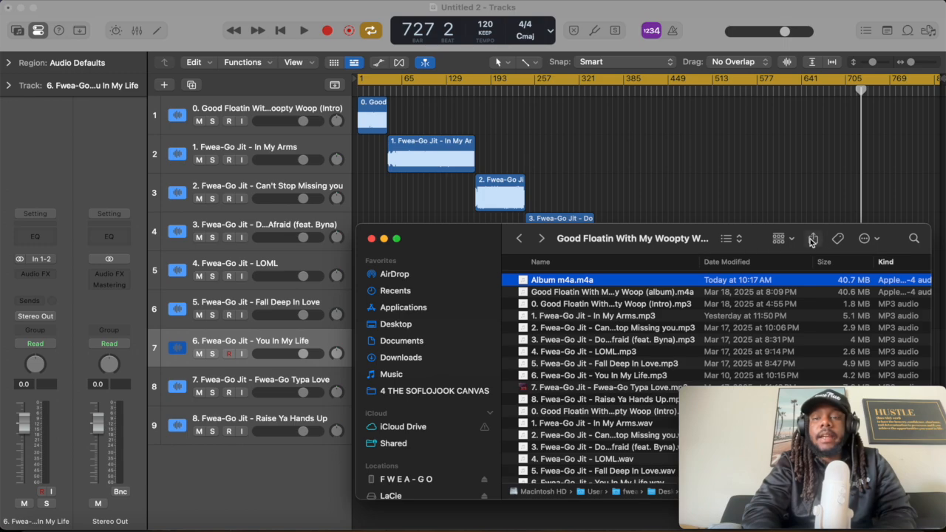
{"action": "left_click", "coordinate": [642, 175]}
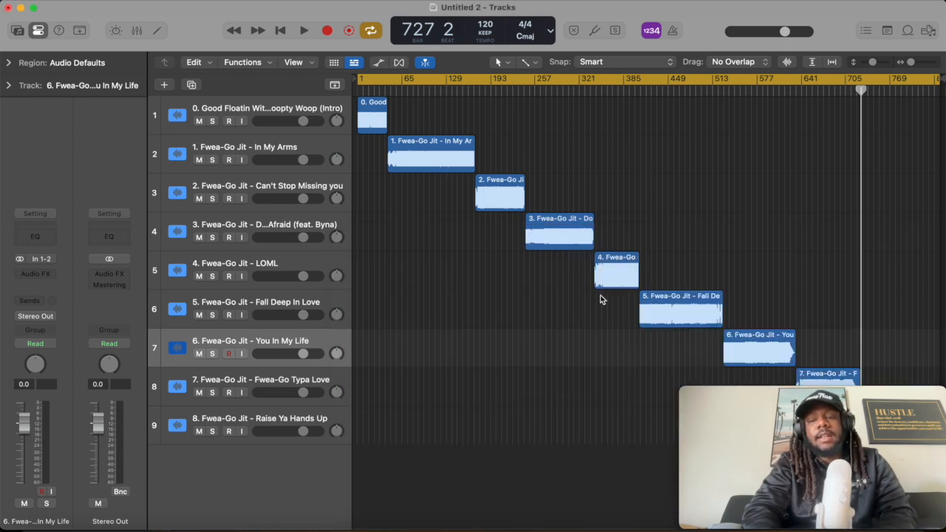